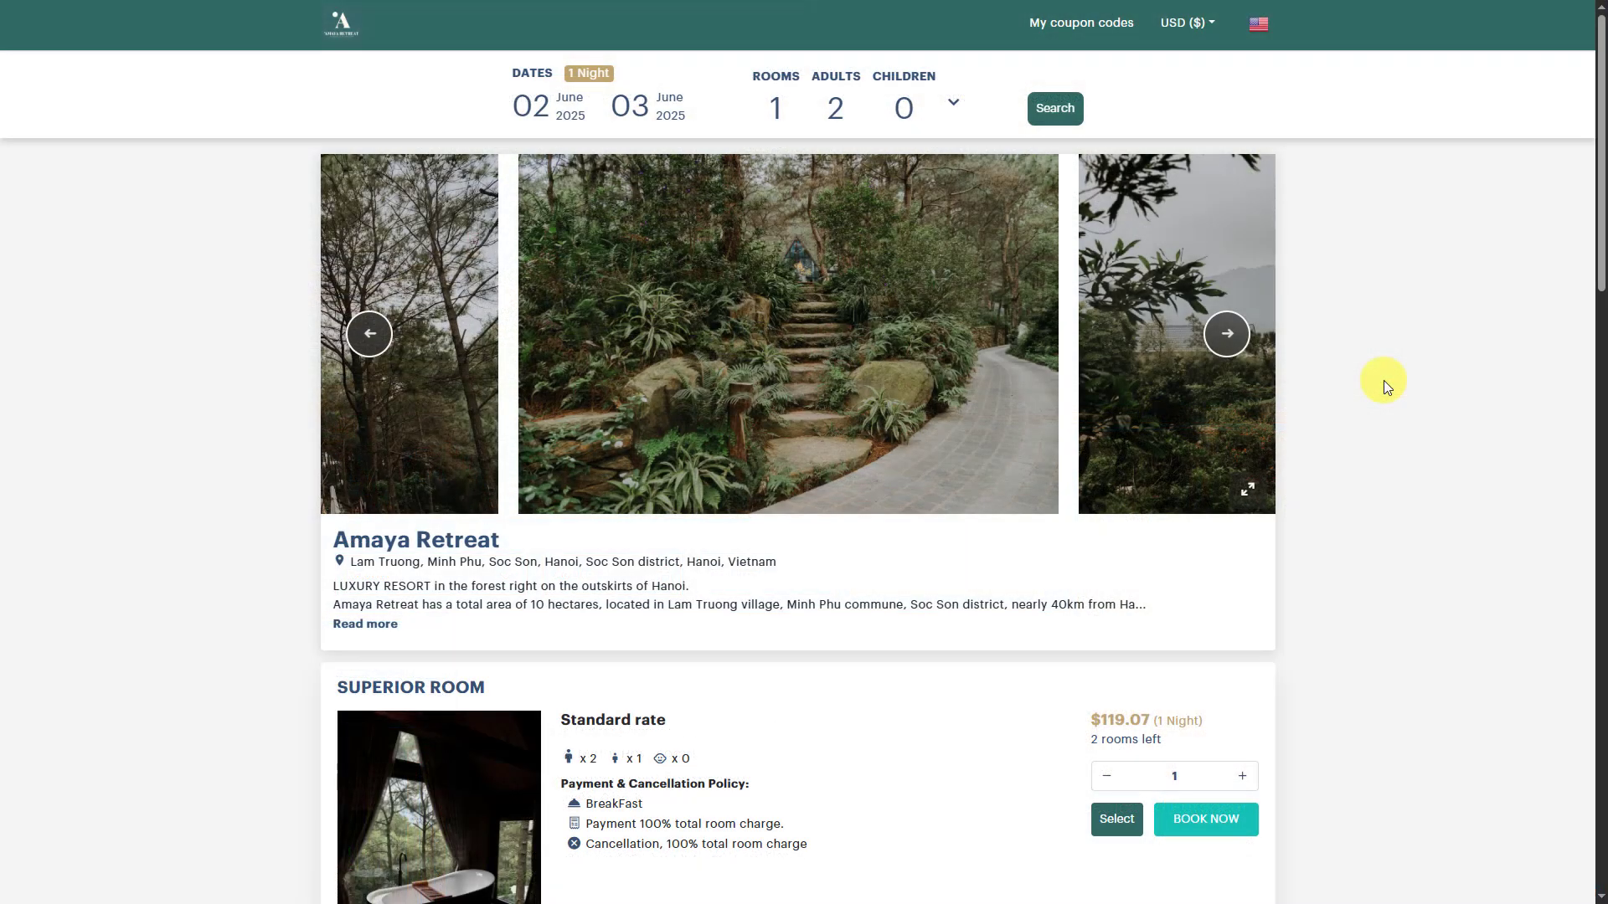
Examine the room listings, rates and occupancy details on the Amaya Retreat booking page
scroll(1384, 380, down, 9)
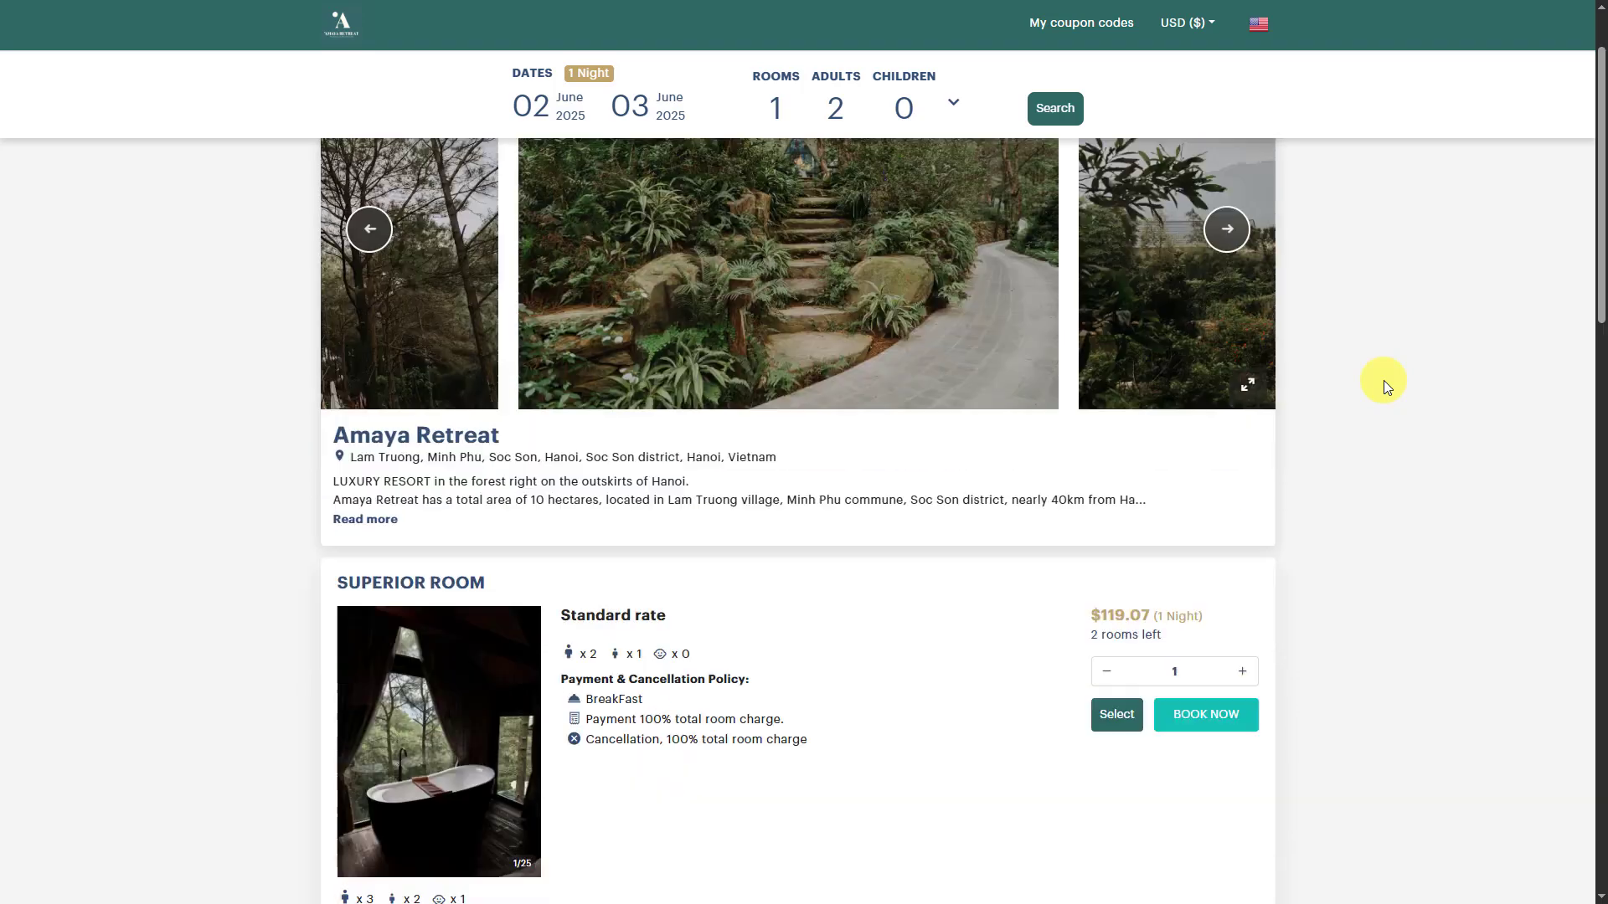
scroll(1384, 380, down, 8)
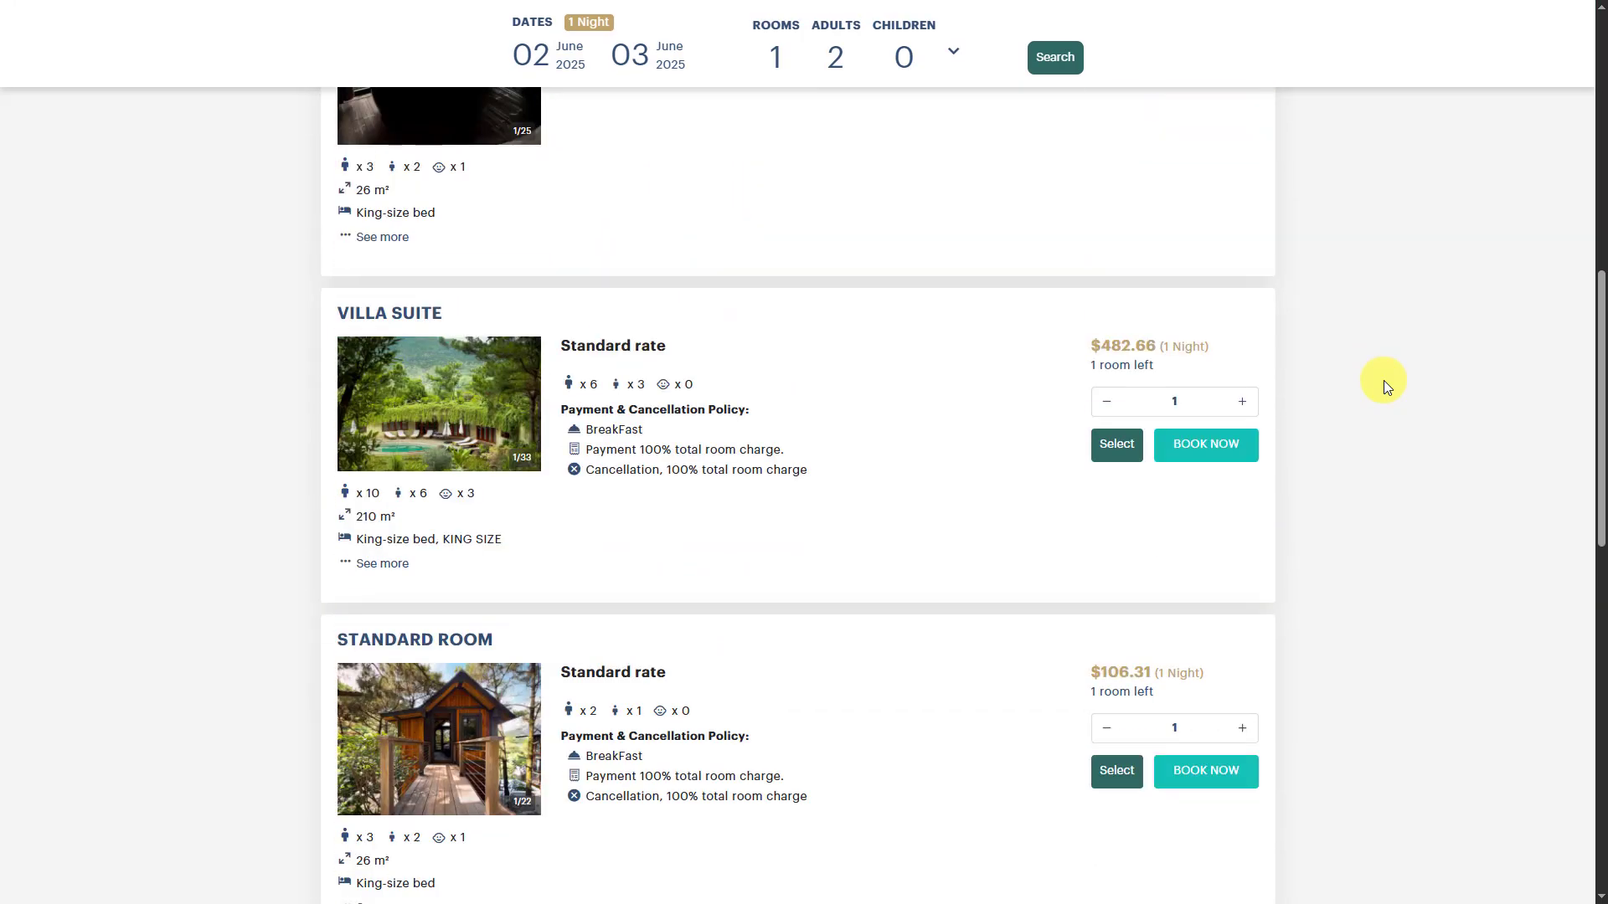
scroll(1383, 380, down, 7)
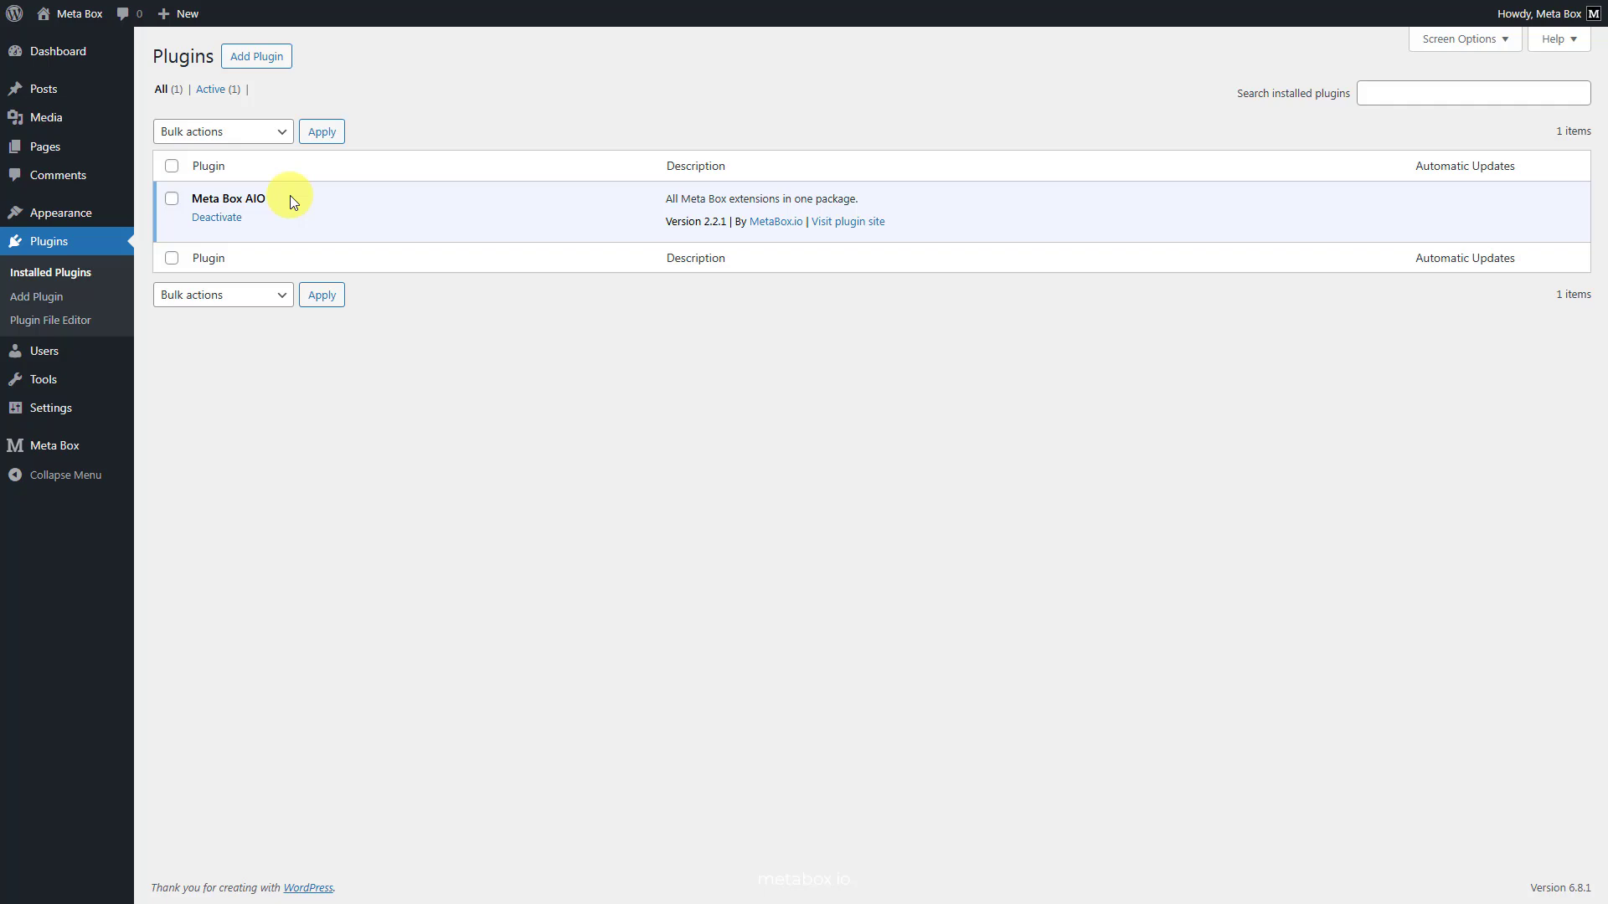
Review which Meta Box extensions are enabled on the WordPress site
mouse_move(79, 445)
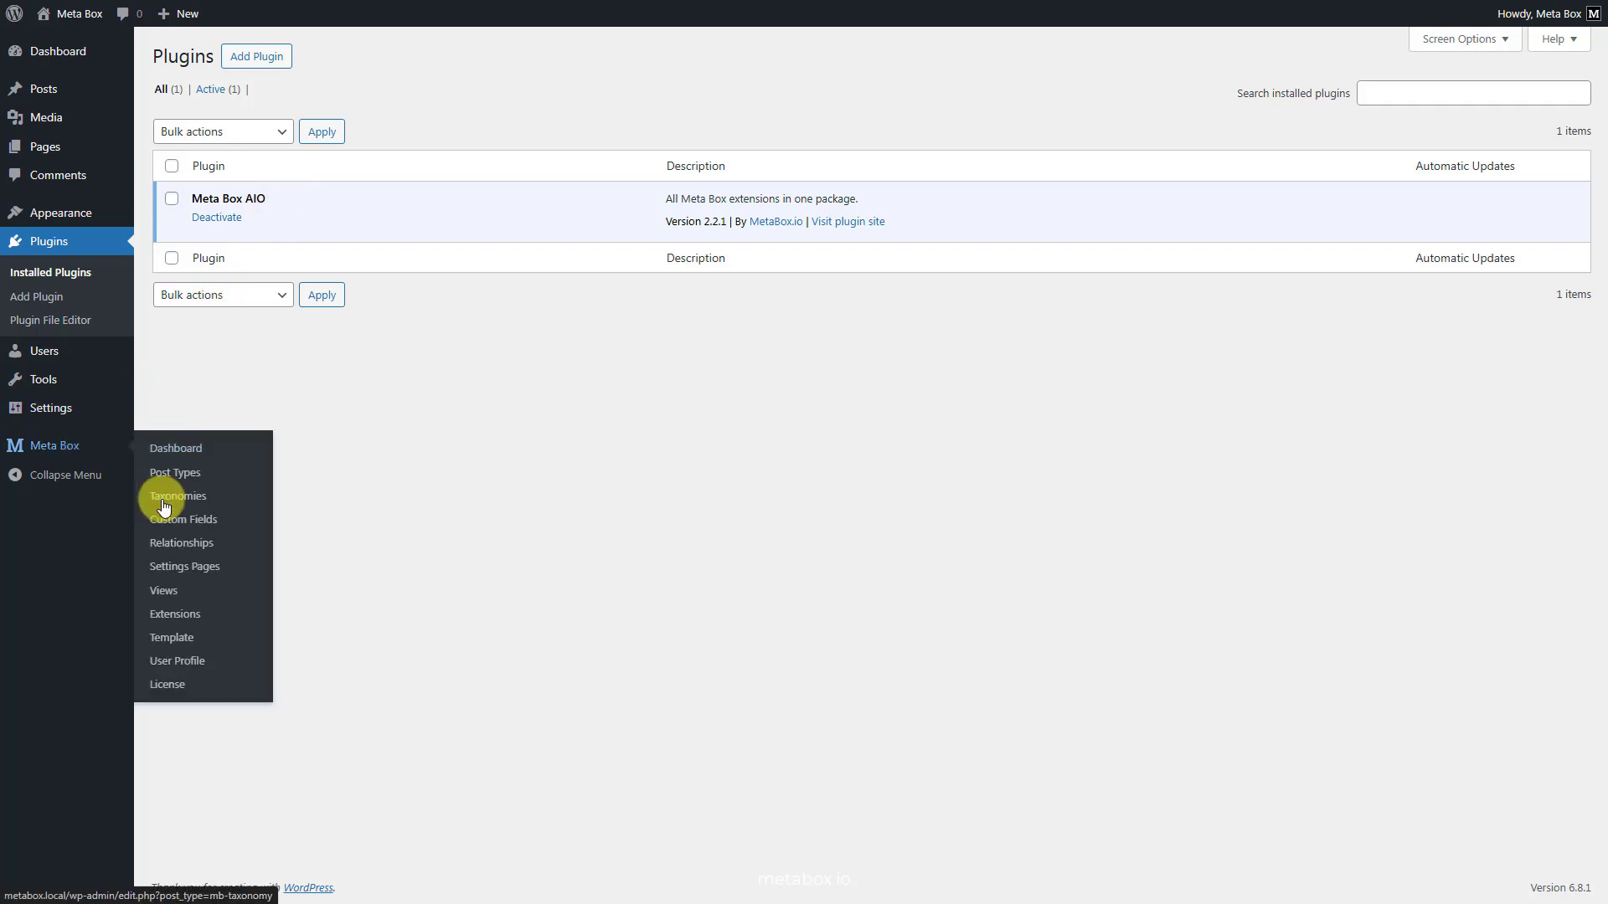
click(163, 616)
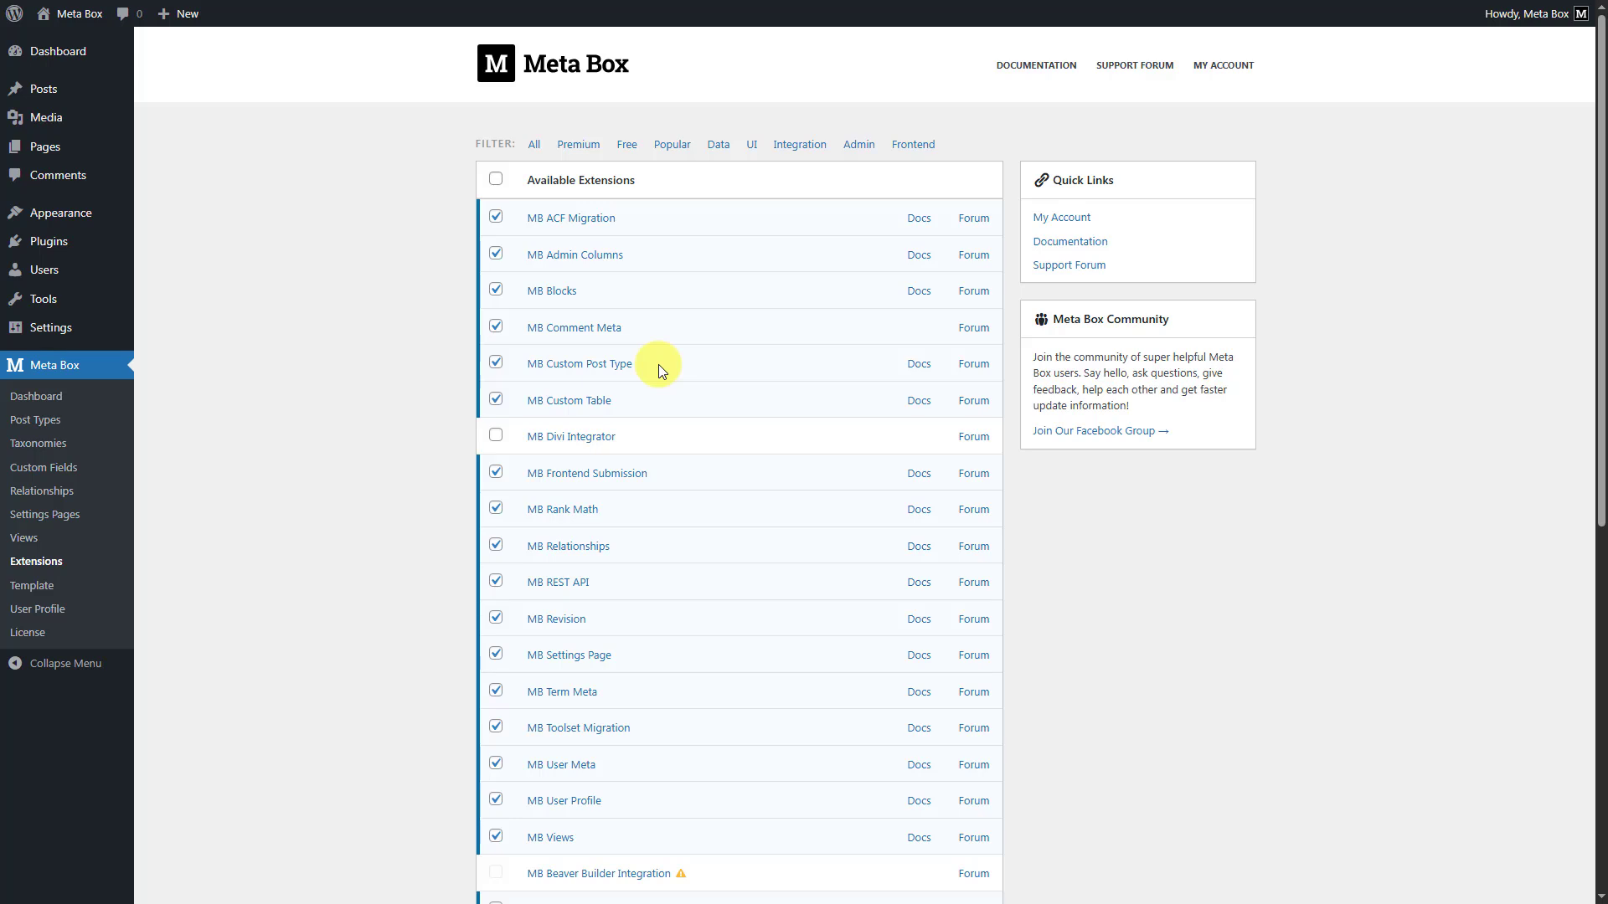
scroll(659, 364, down, 3)
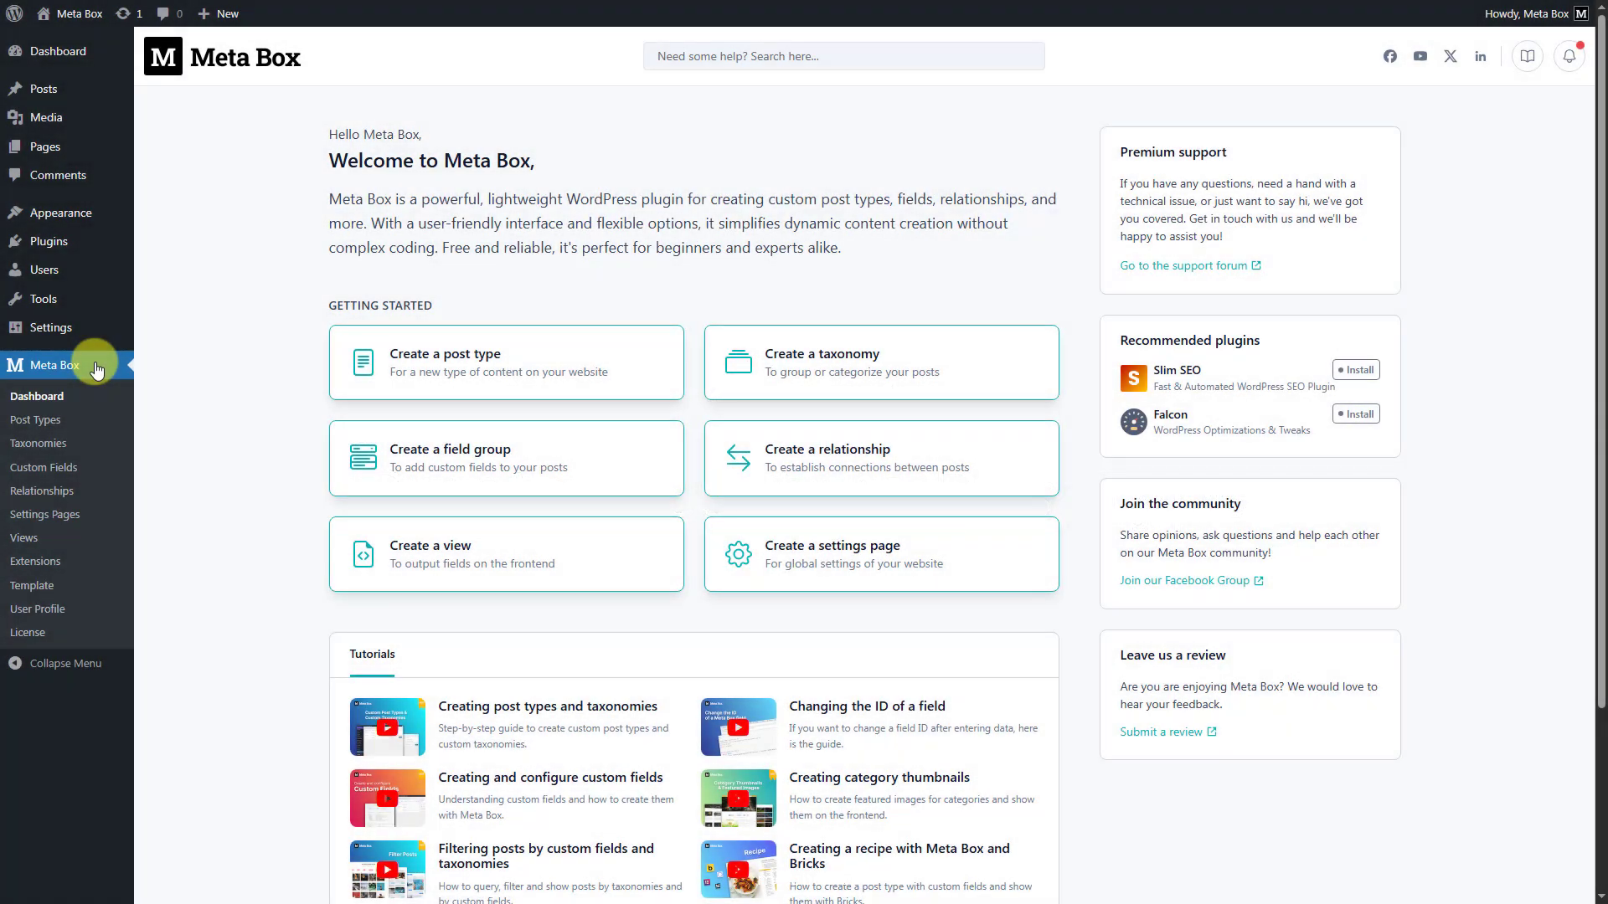
Start a new Meta Box post type with the plural name "Rooms" and singular name "Room"
click(42, 425)
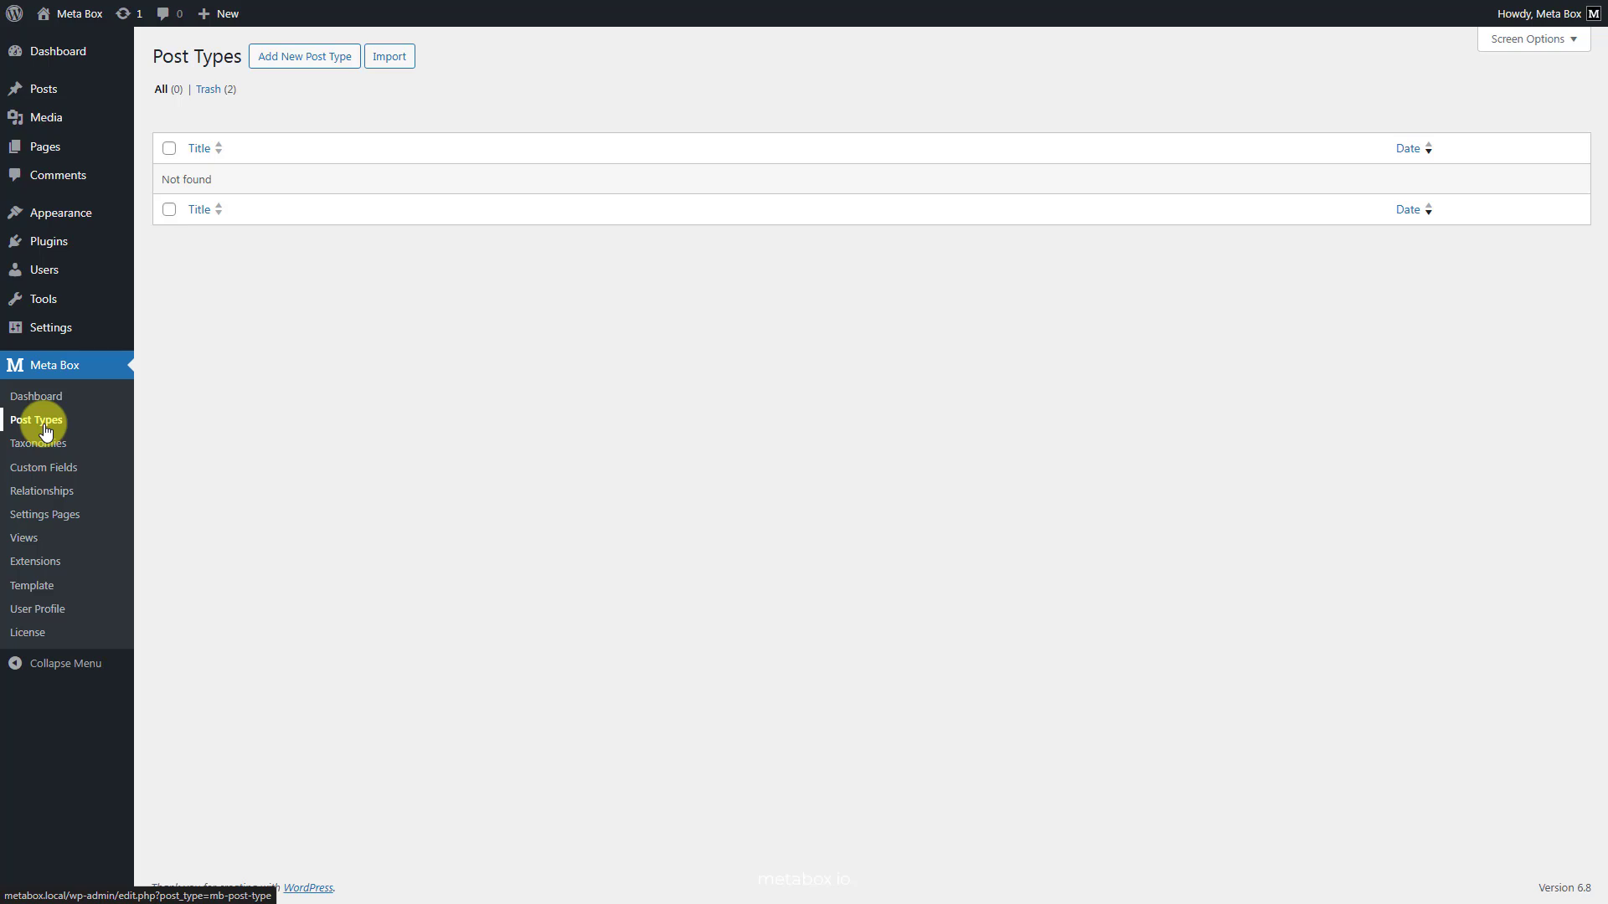
click(315, 57)
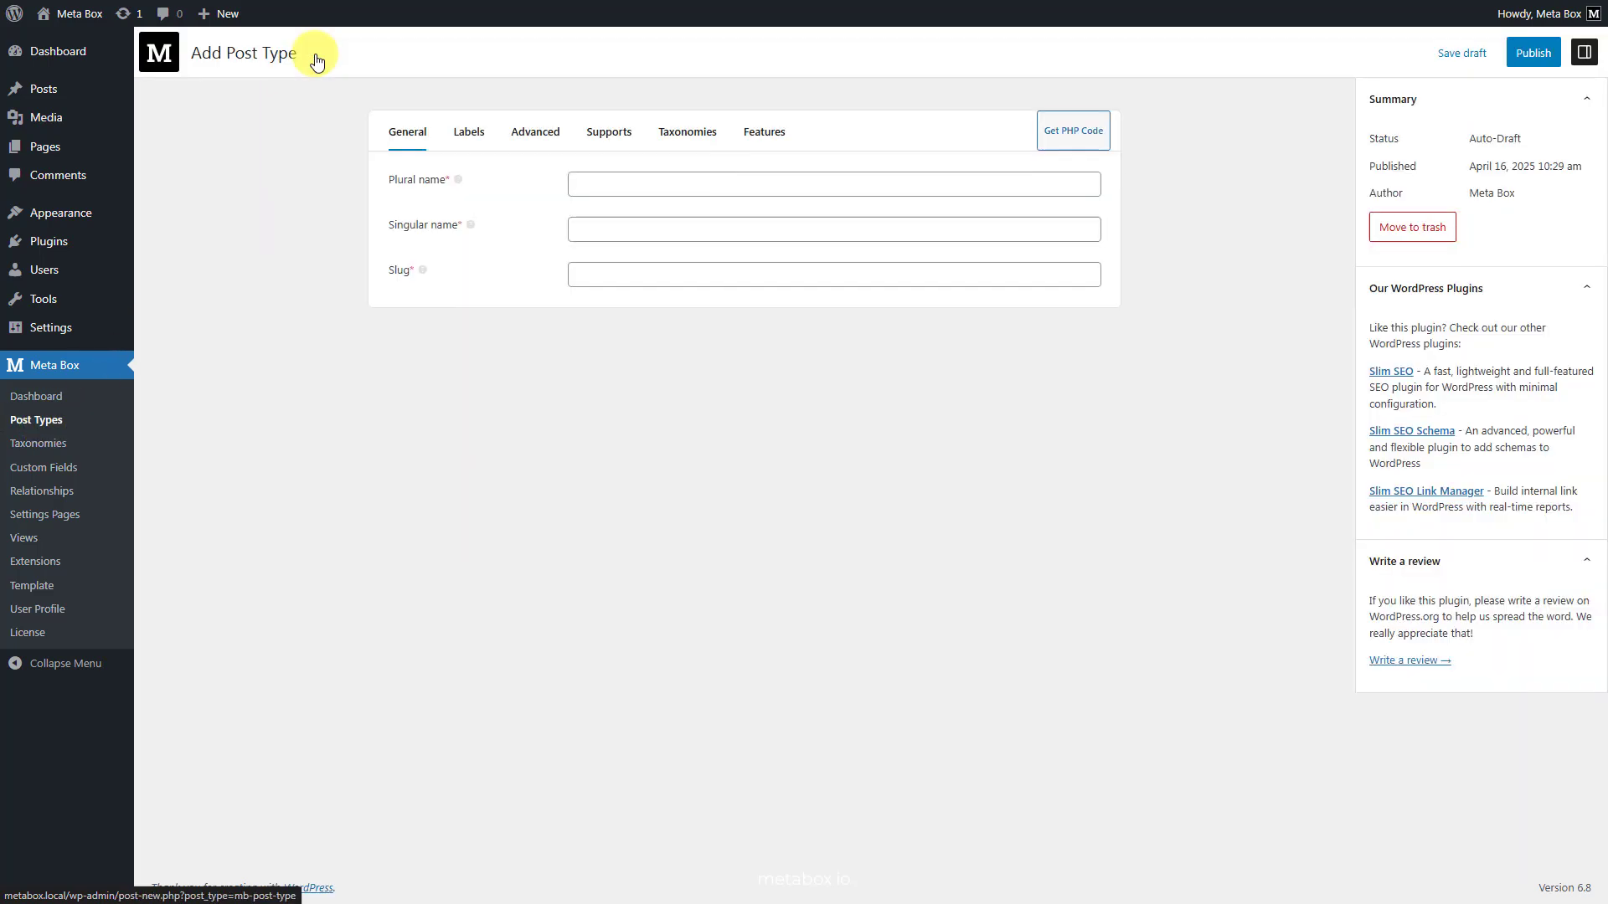
click(739, 183)
text(Rooms)
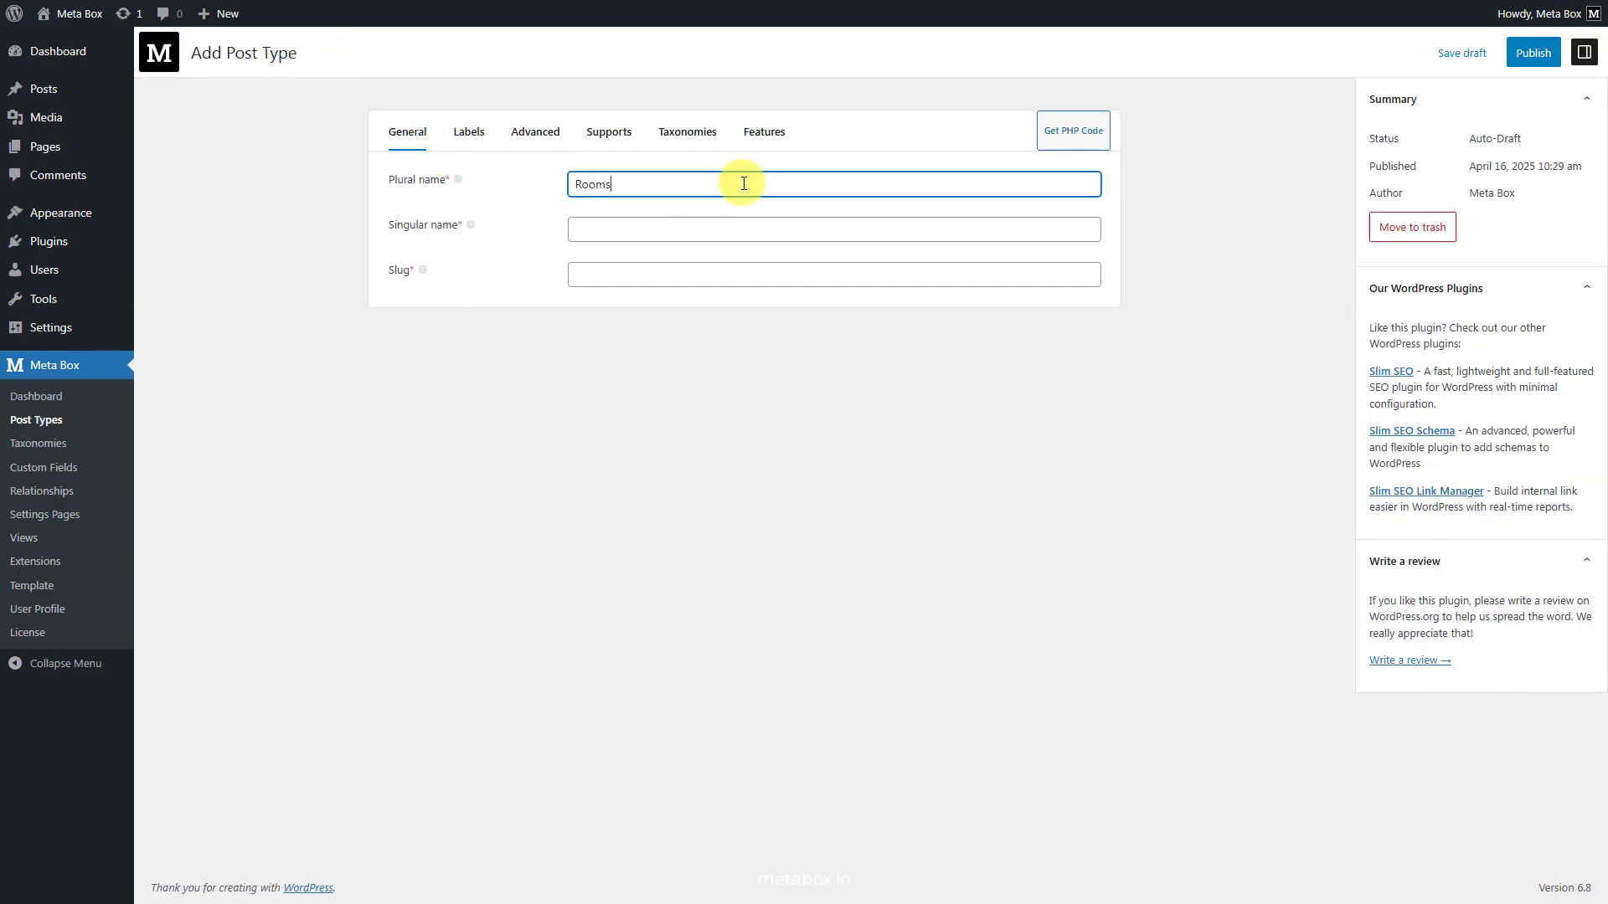
click(719, 226)
text(Room)
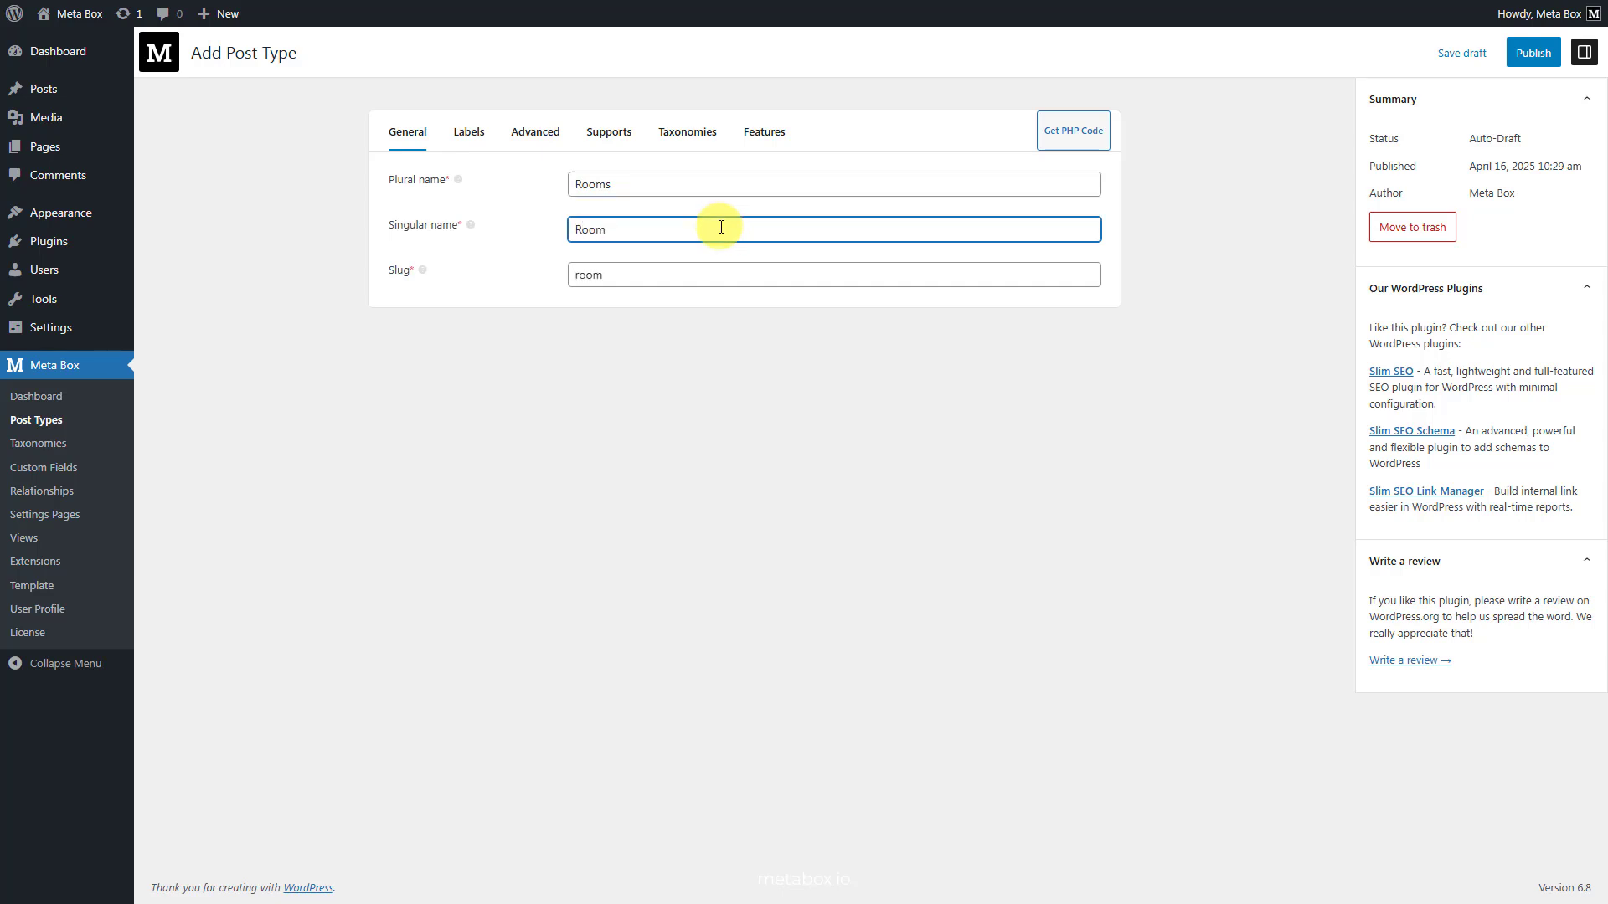
Set the Rooms post type's icon to the "home" Dashicon
click(545, 134)
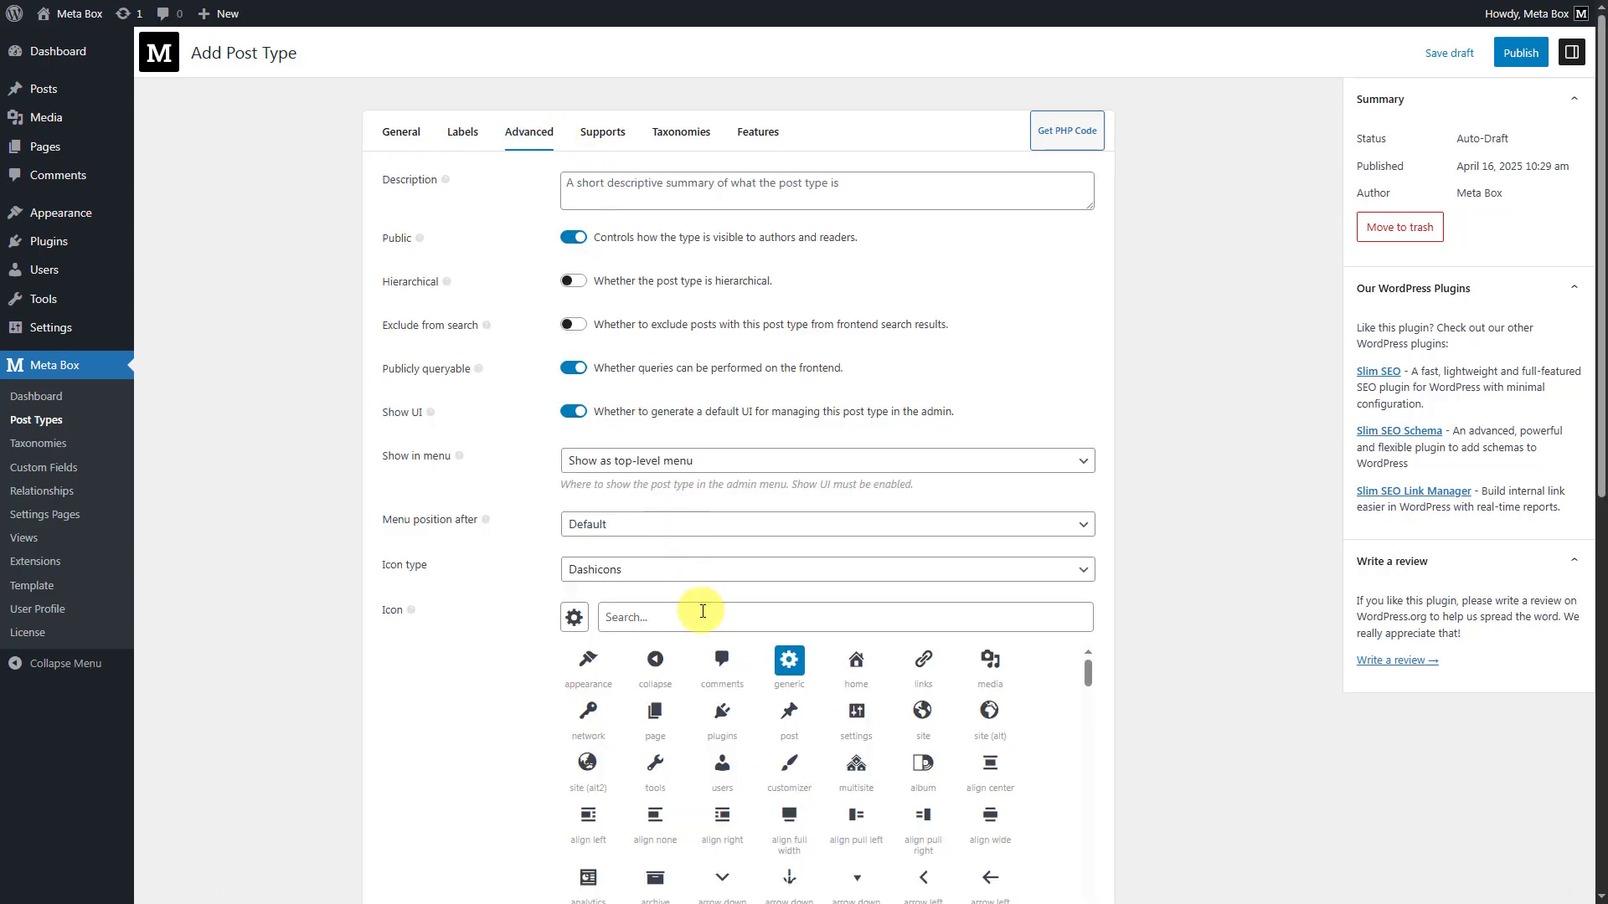
click(703, 612)
text(home)
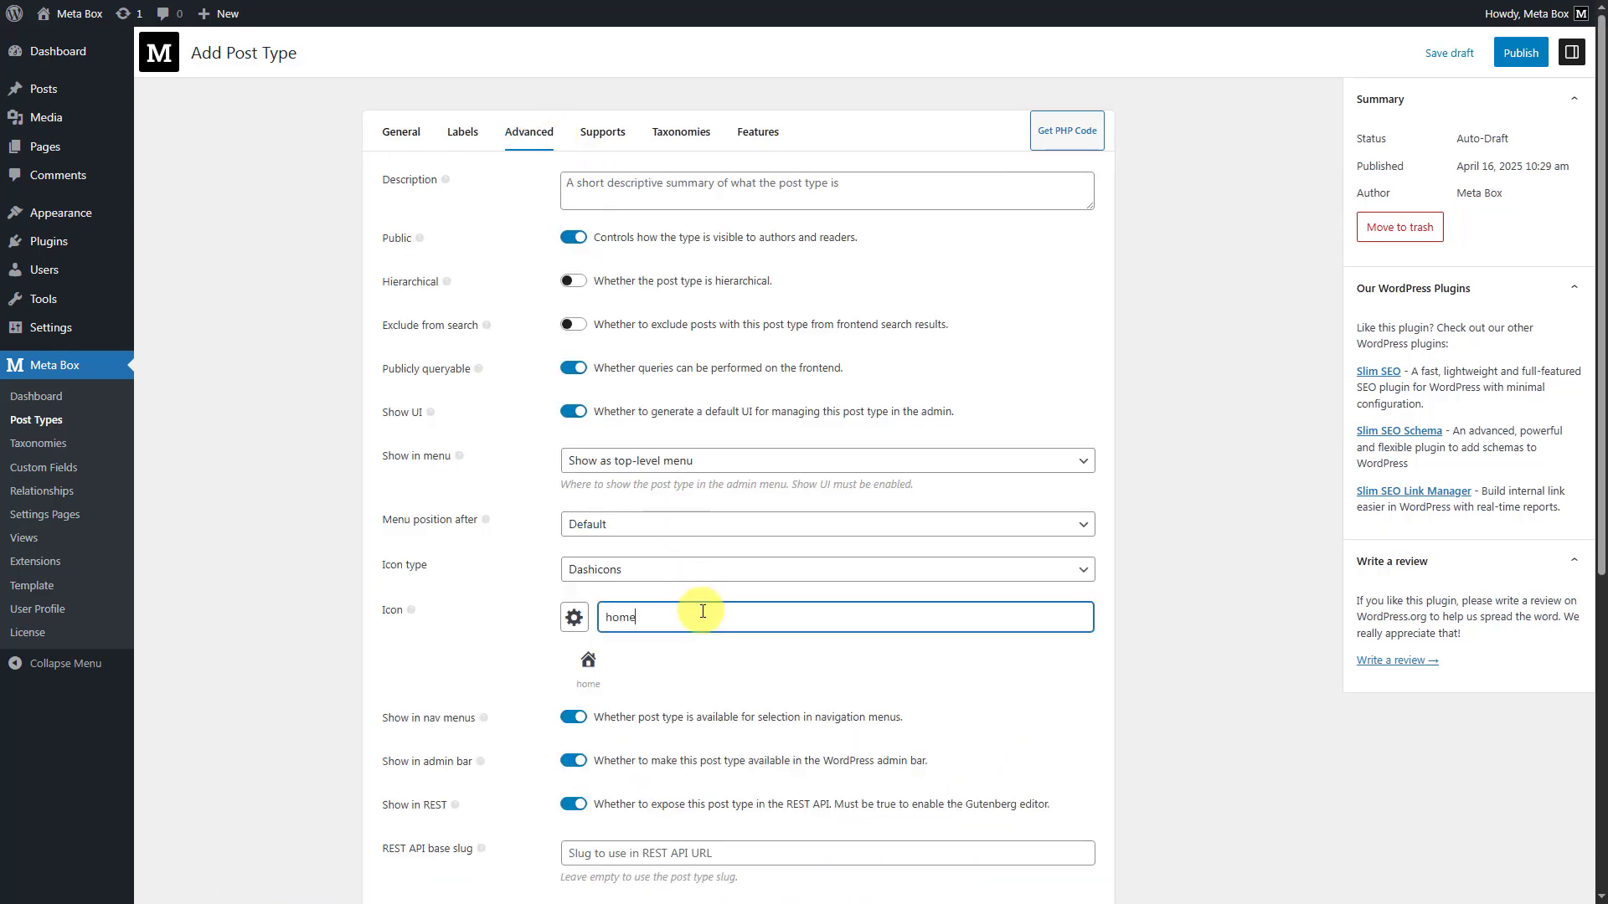
click(588, 664)
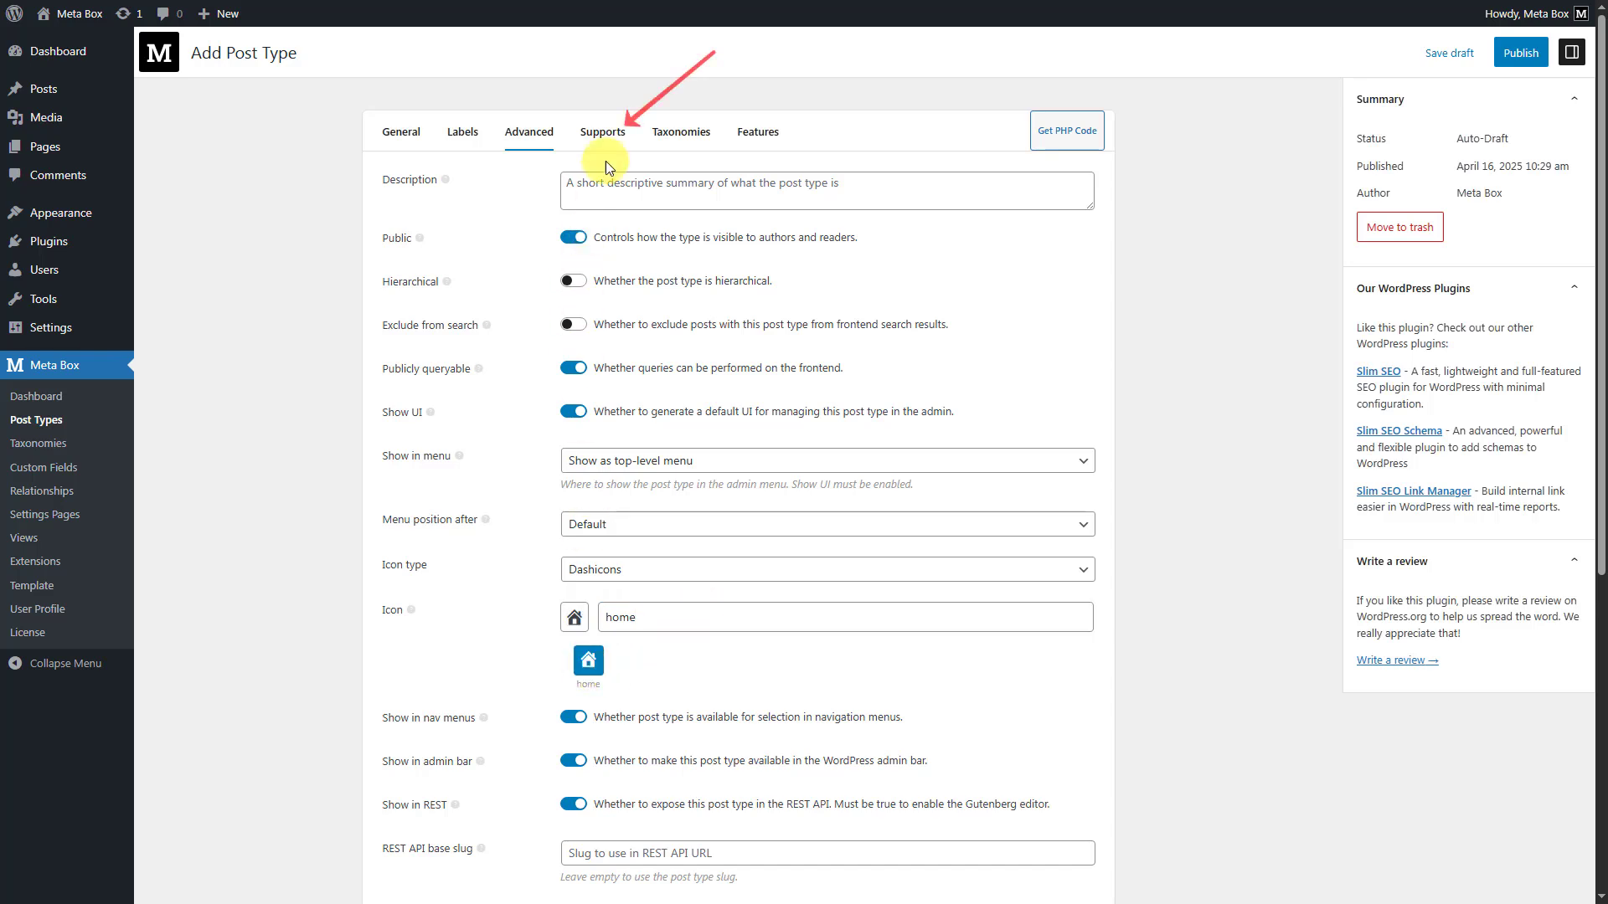
Disable Editor support for the Rooms post type and publish it
click(605, 139)
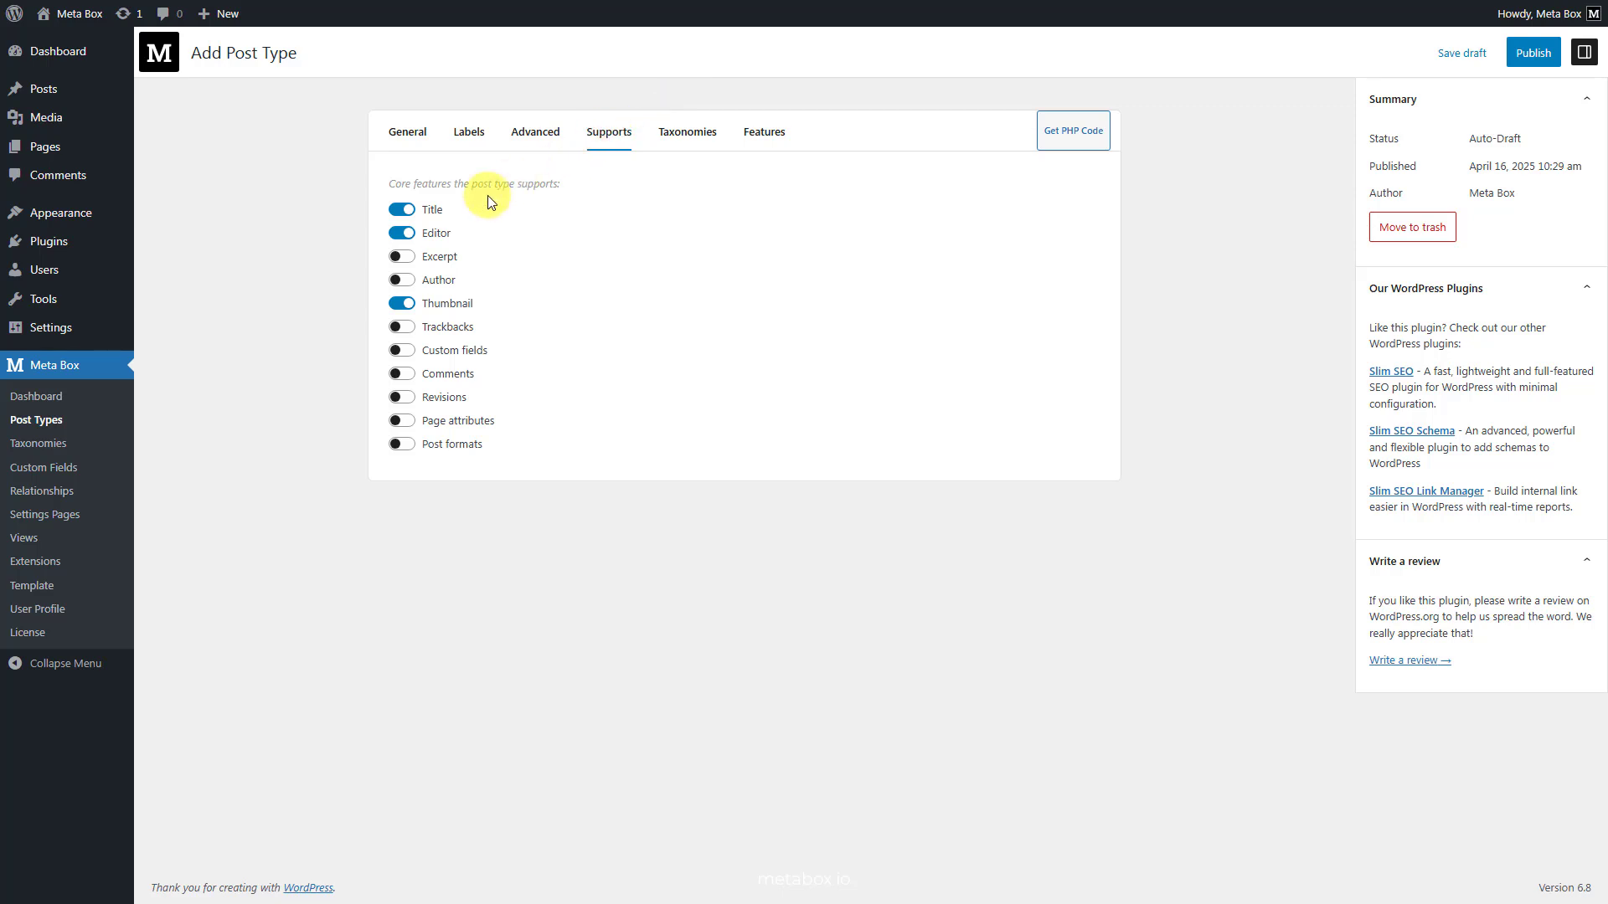
click(395, 235)
click(1535, 55)
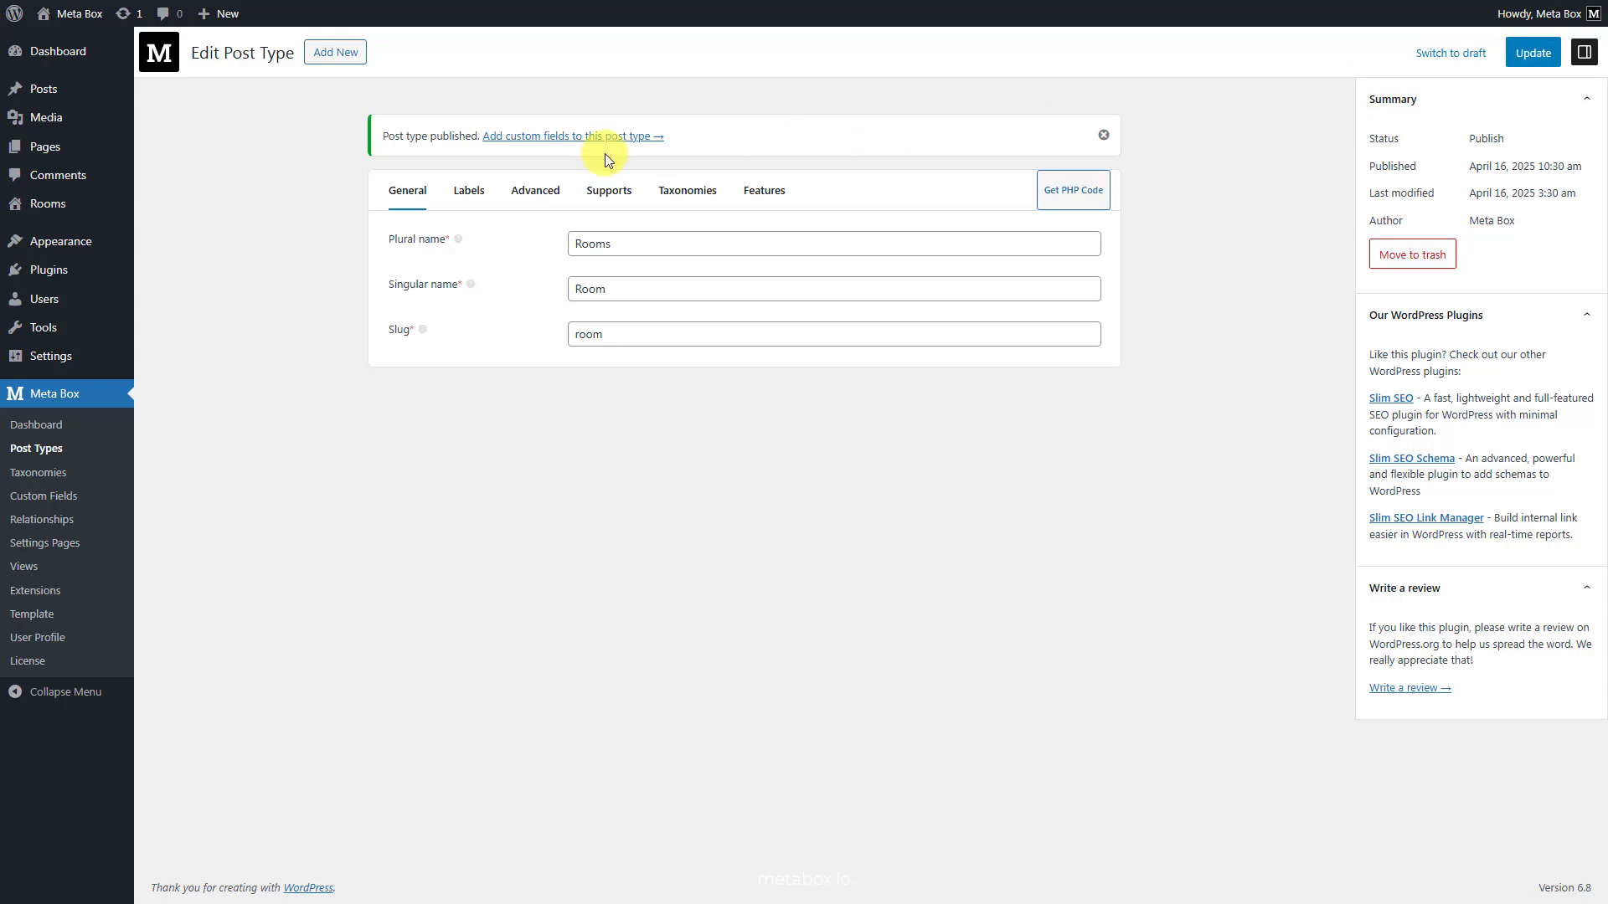
mouse_move(78, 210)
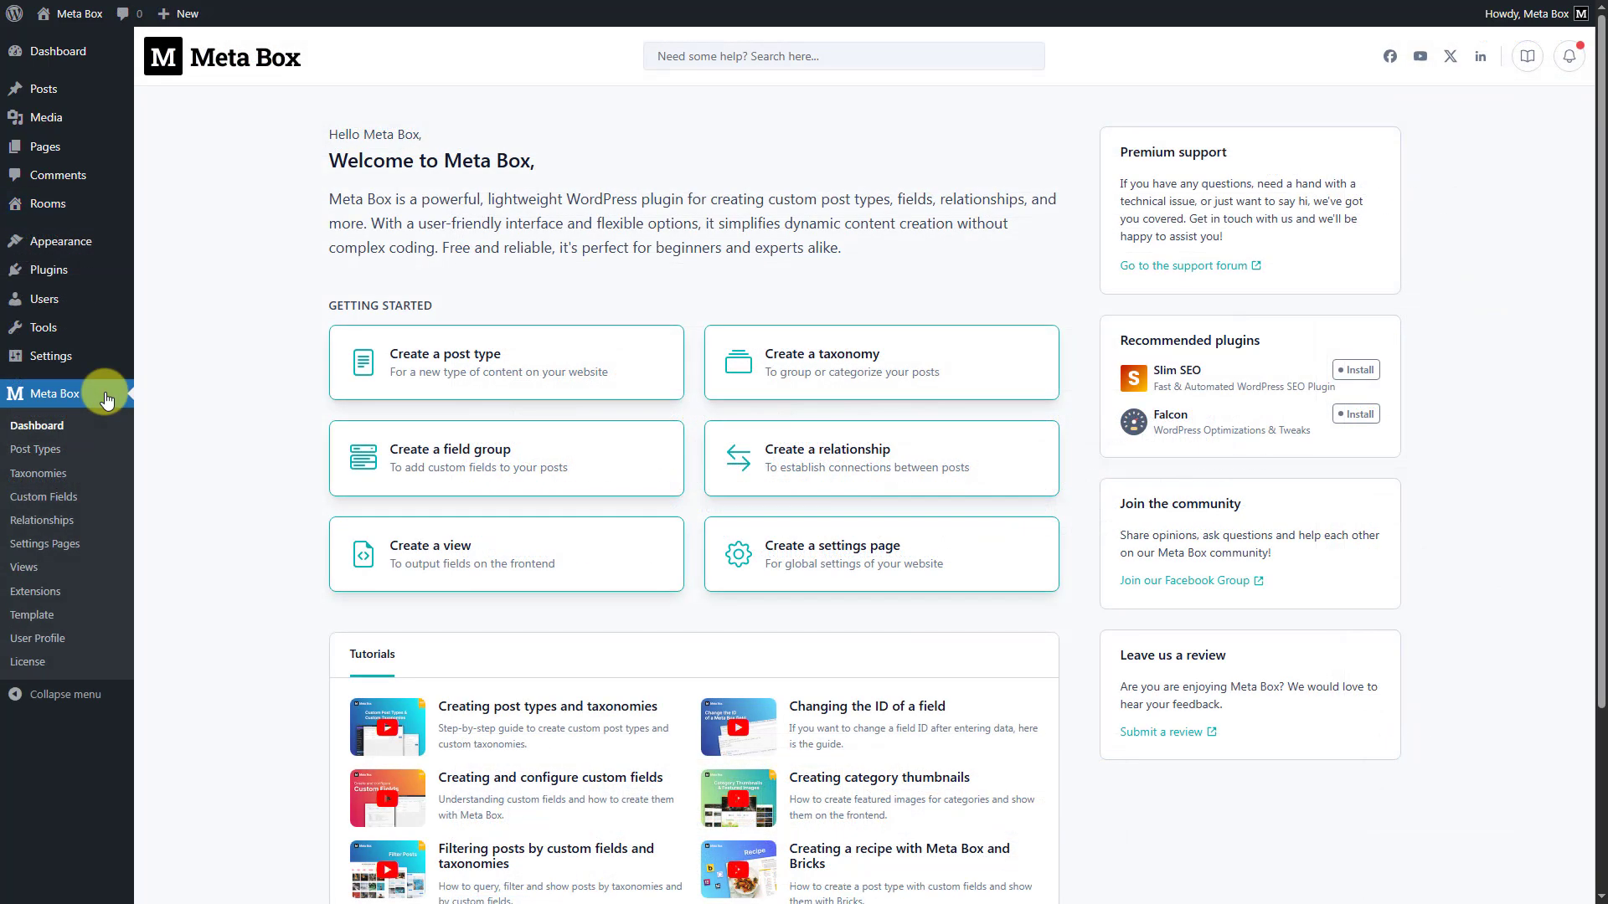
Create a new custom field group titled "Rooms Information"
click(62, 503)
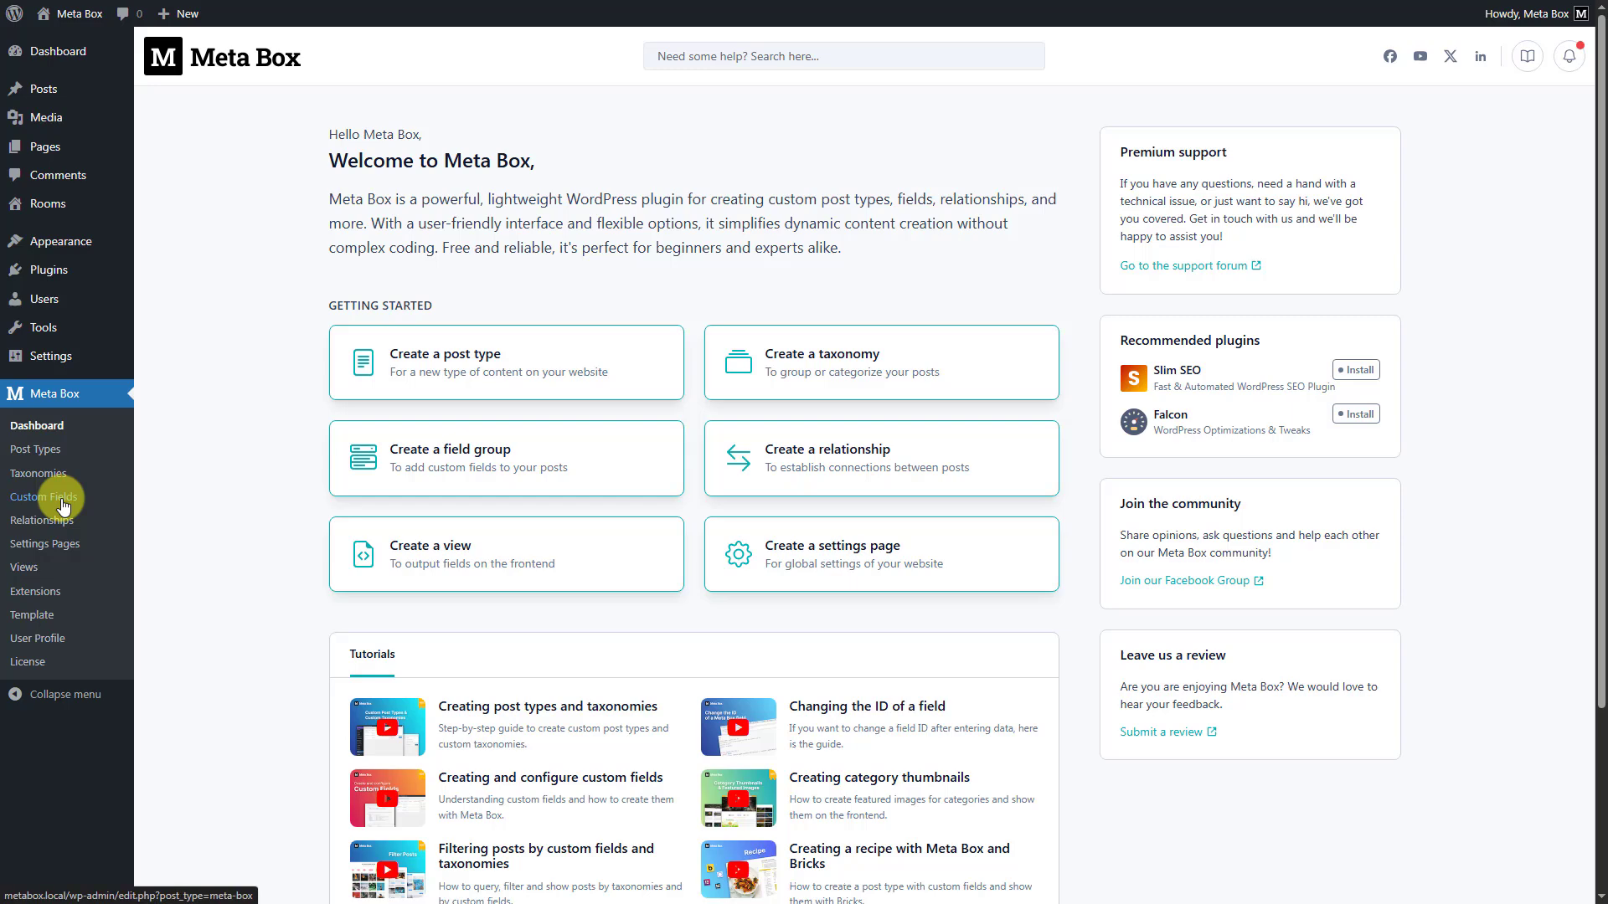
click(312, 65)
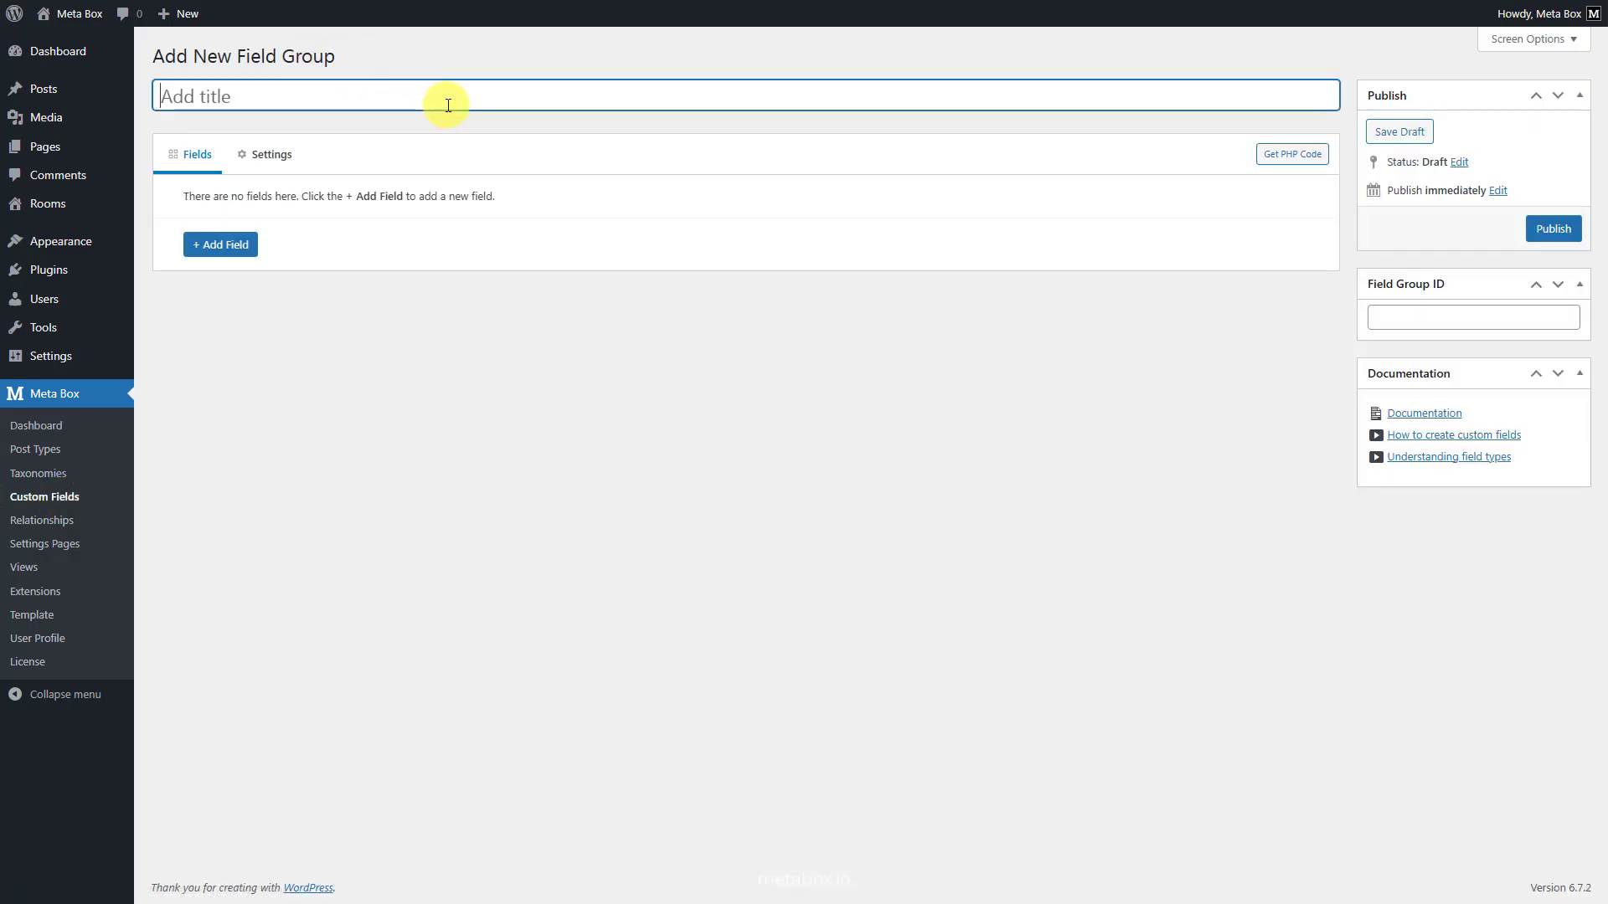
text(Rooms Information)
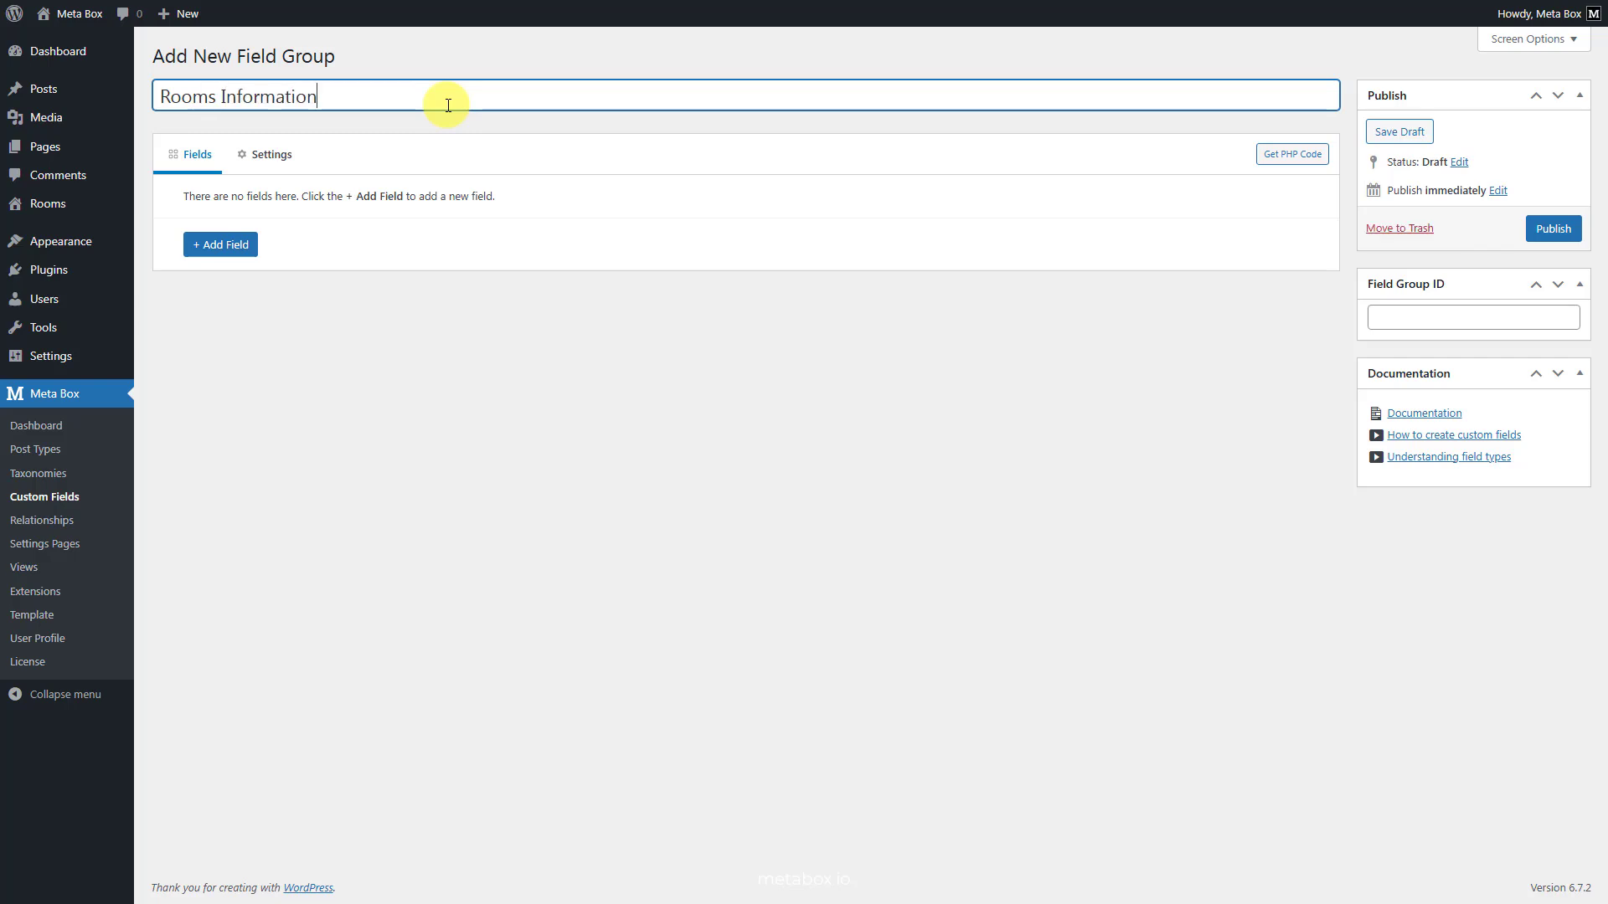
Add a Number field labelled "Quantity" with a minimum value of 1
click(234, 248)
text(num)
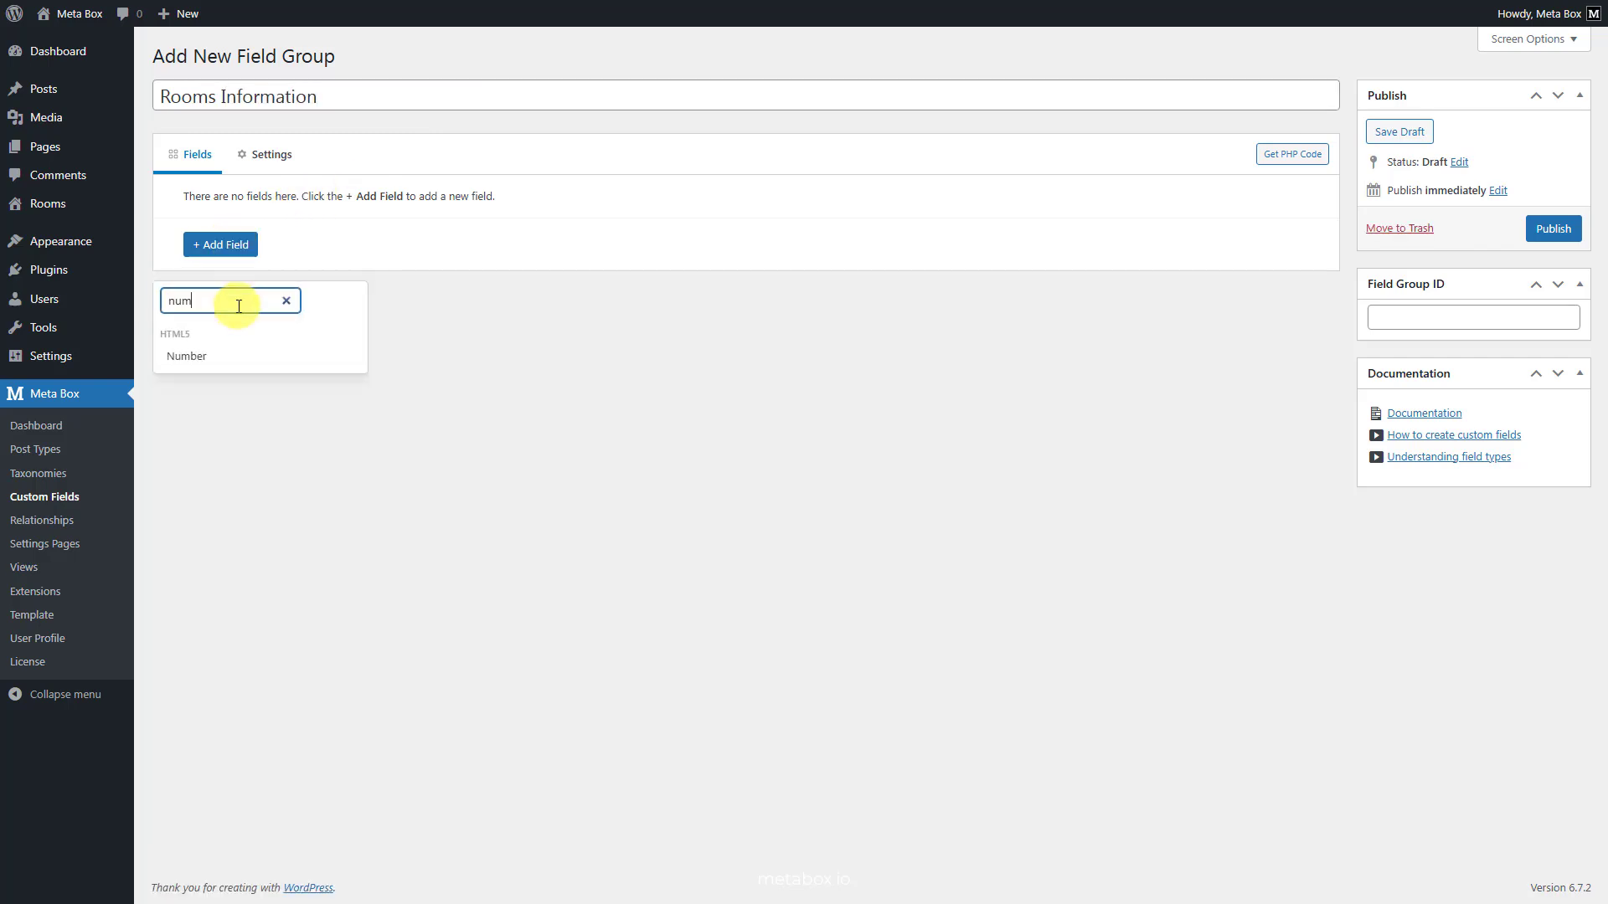
click(237, 358)
click(405, 230)
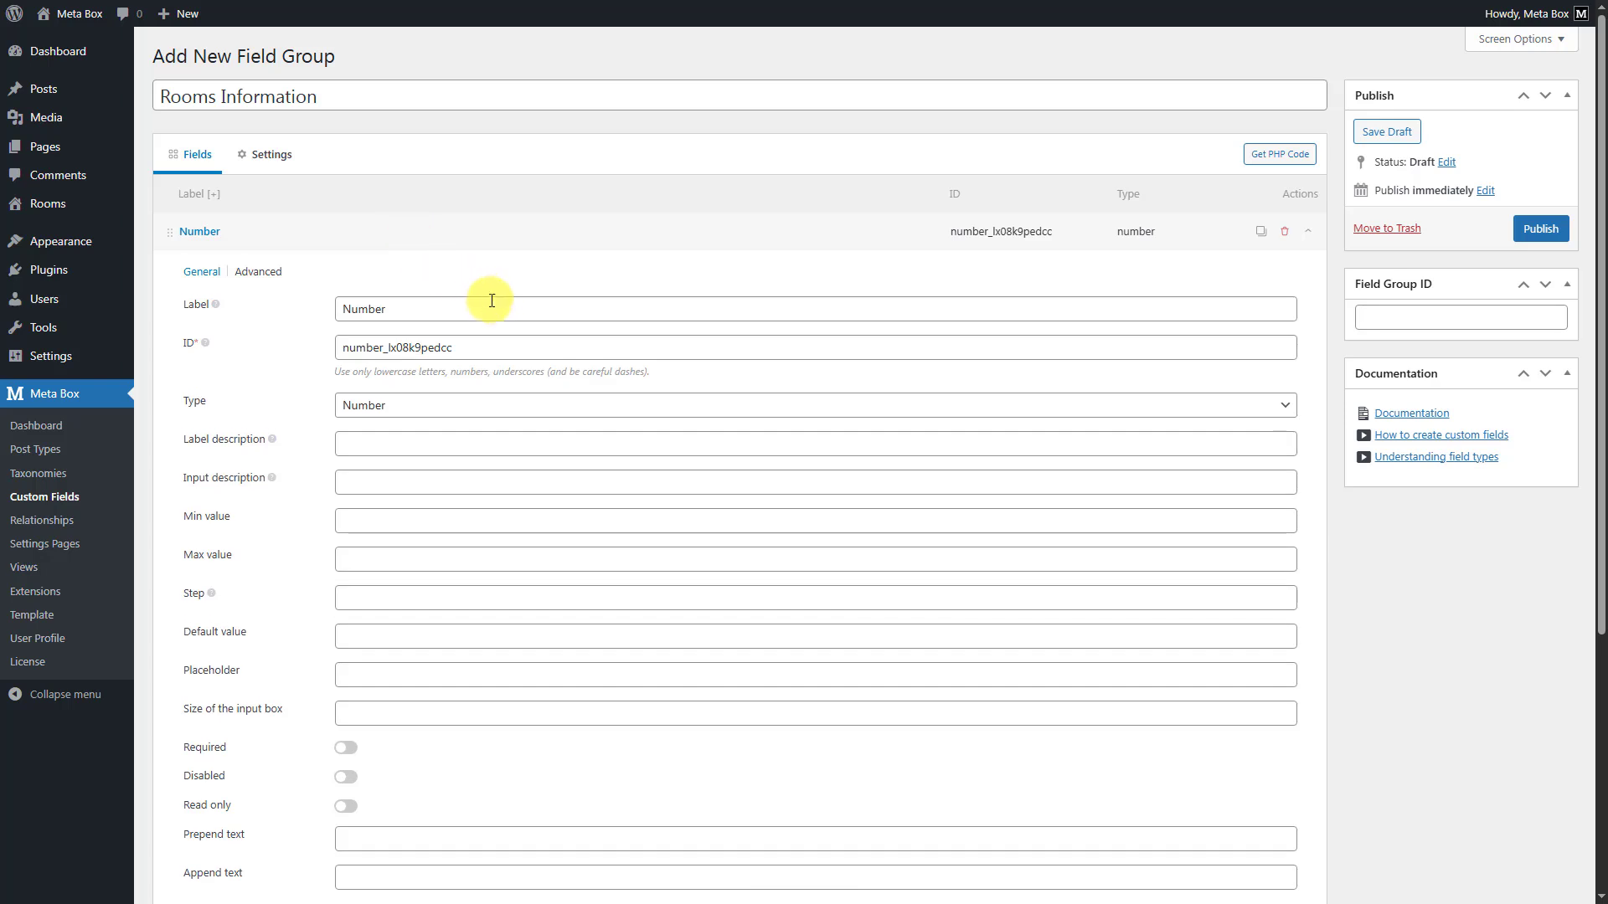
double_click(495, 306)
text(Quantity)
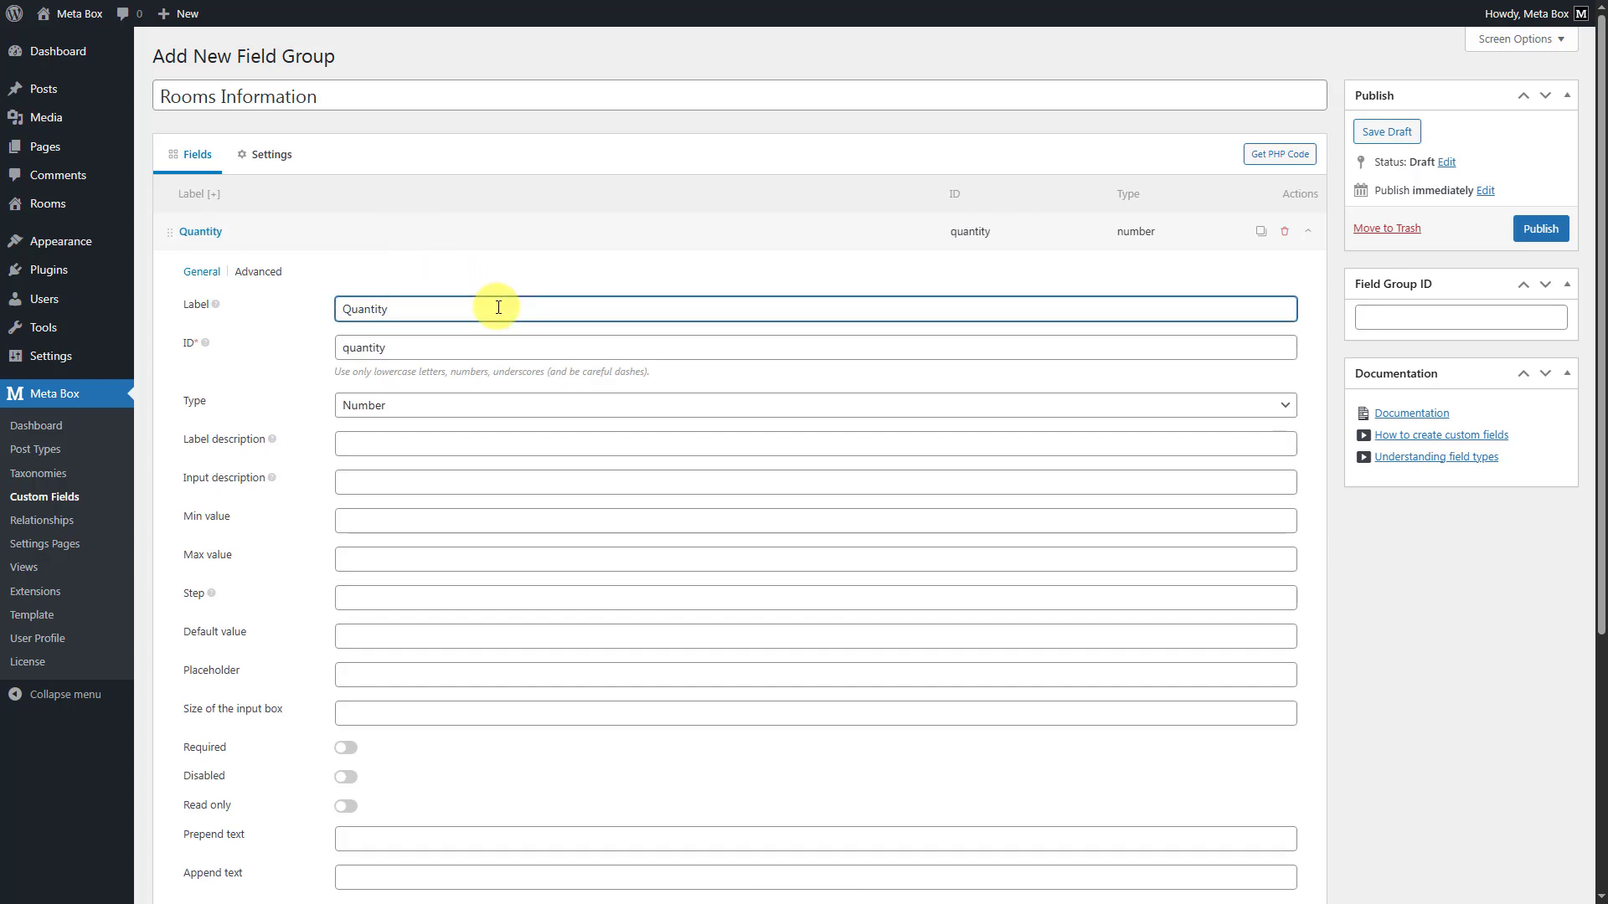
click(424, 527)
text(1)
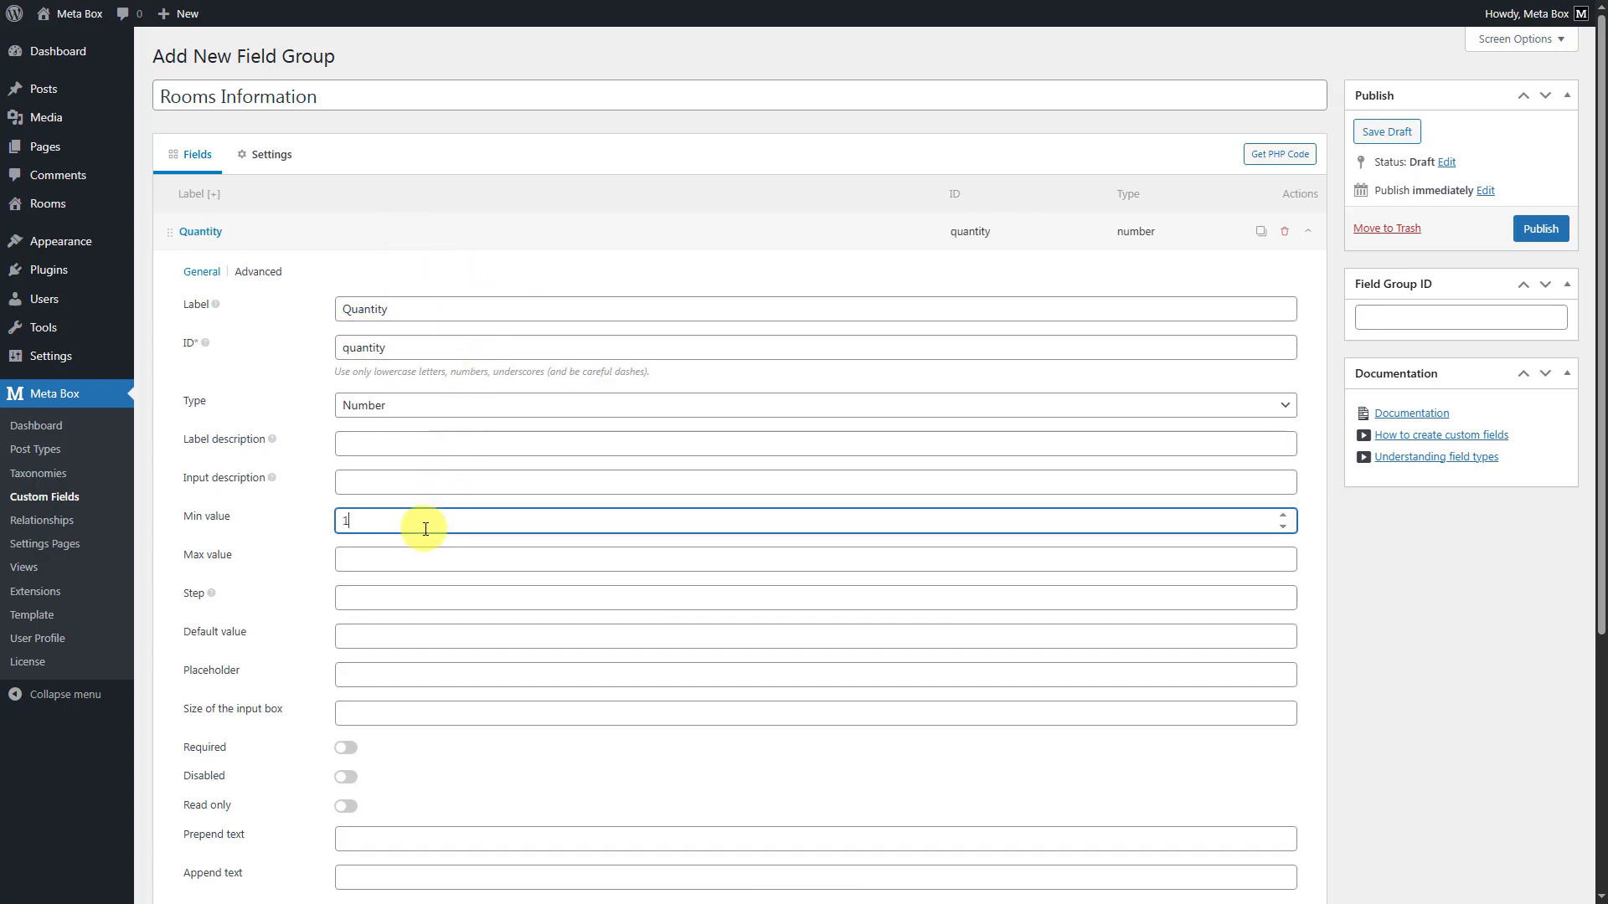
click(485, 243)
Add a second Number field labelled "Number of Adults" with a minimum value of 1
click(245, 277)
text(num)
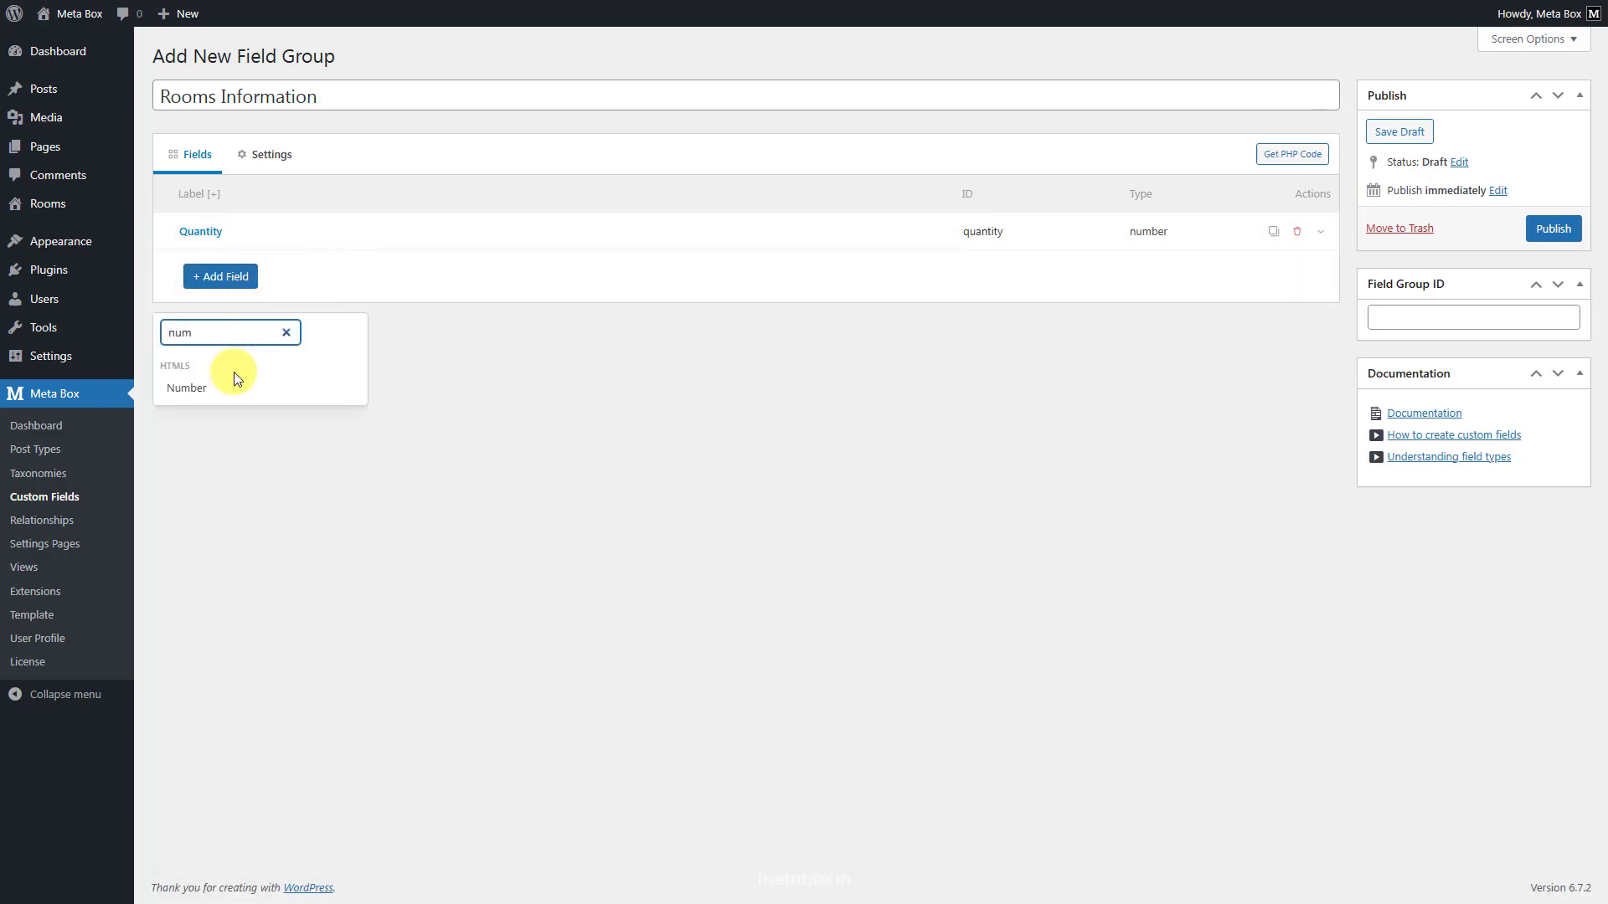
click(223, 389)
click(408, 280)
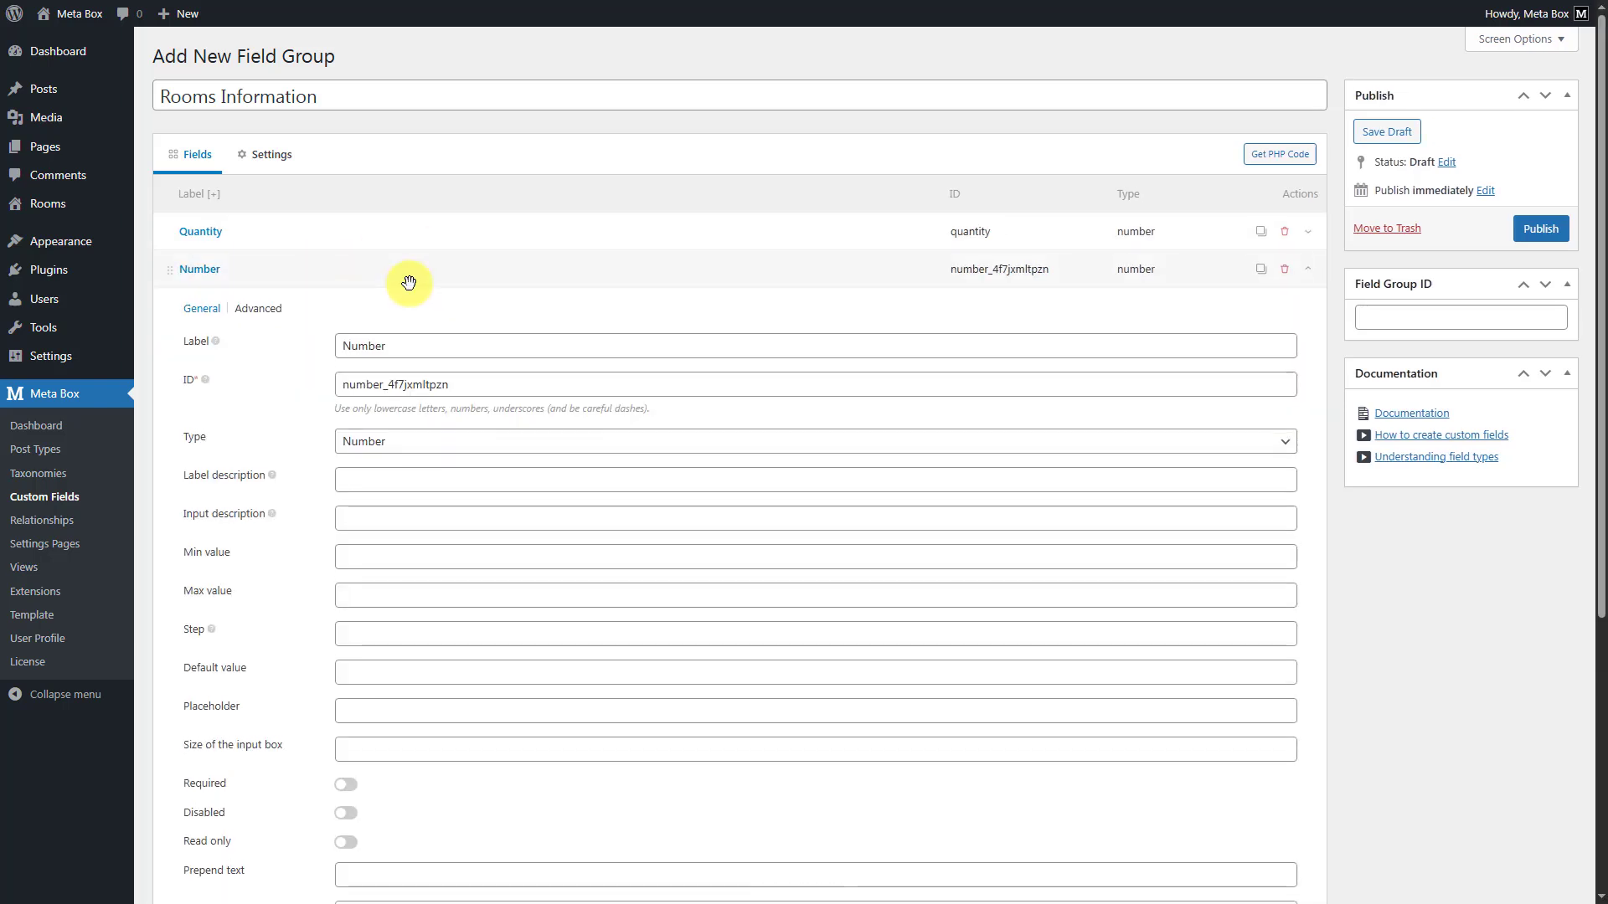
click(457, 340)
text(of Adults)
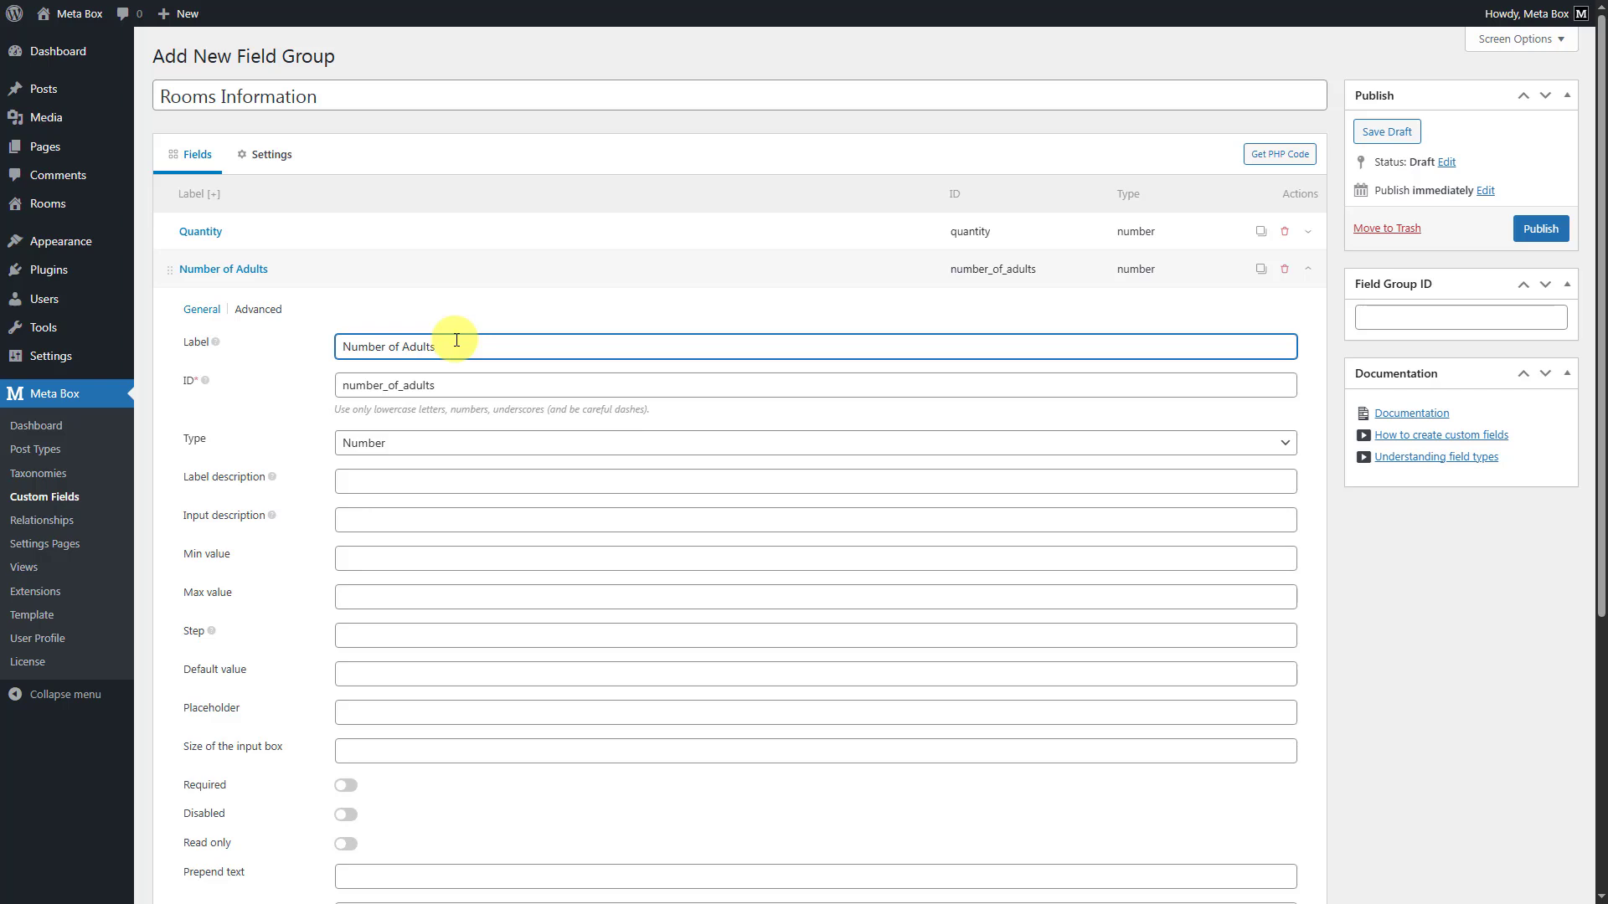
click(396, 558)
text(1)
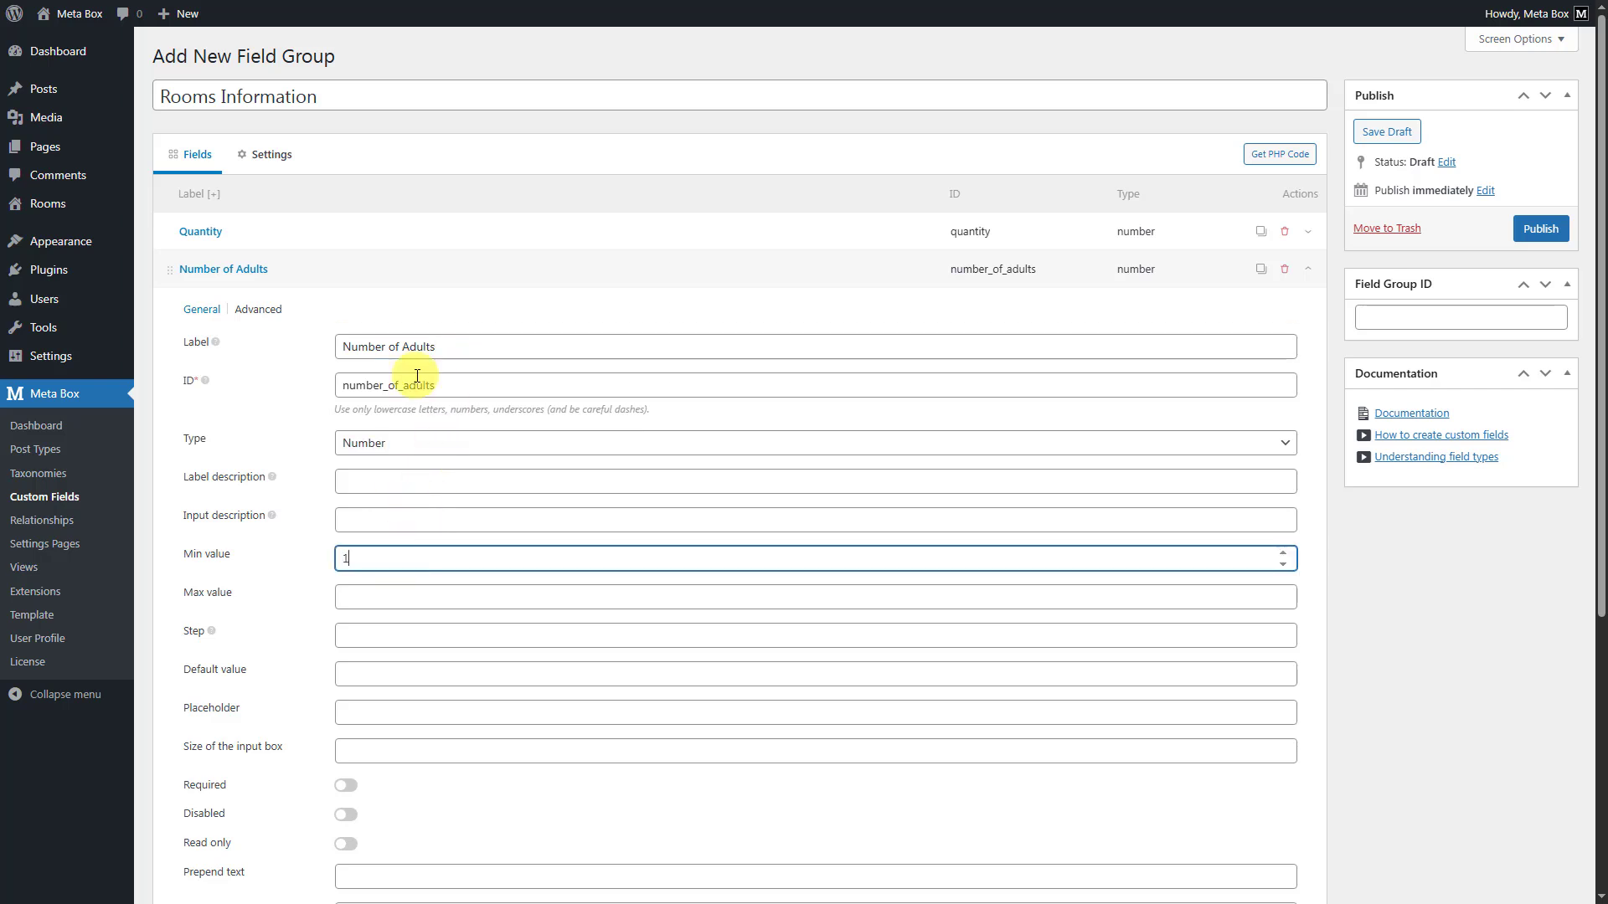
click(445, 269)
Add a third Number field labelled "Max Children Per Room" to the field group
click(222, 314)
text(num)
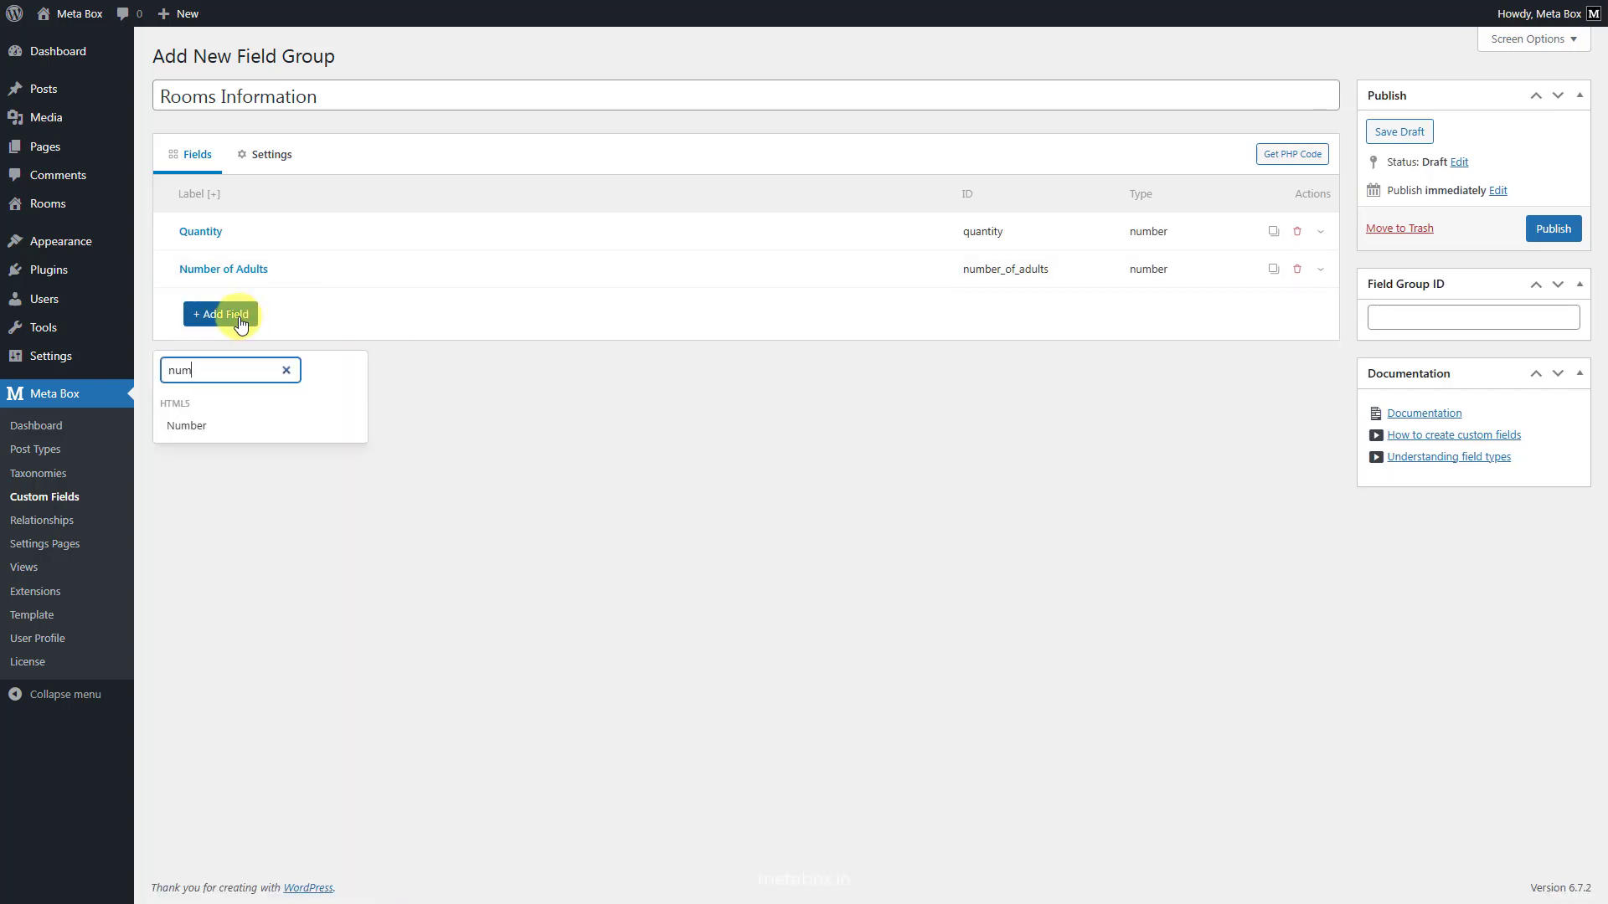
click(228, 424)
click(368, 313)
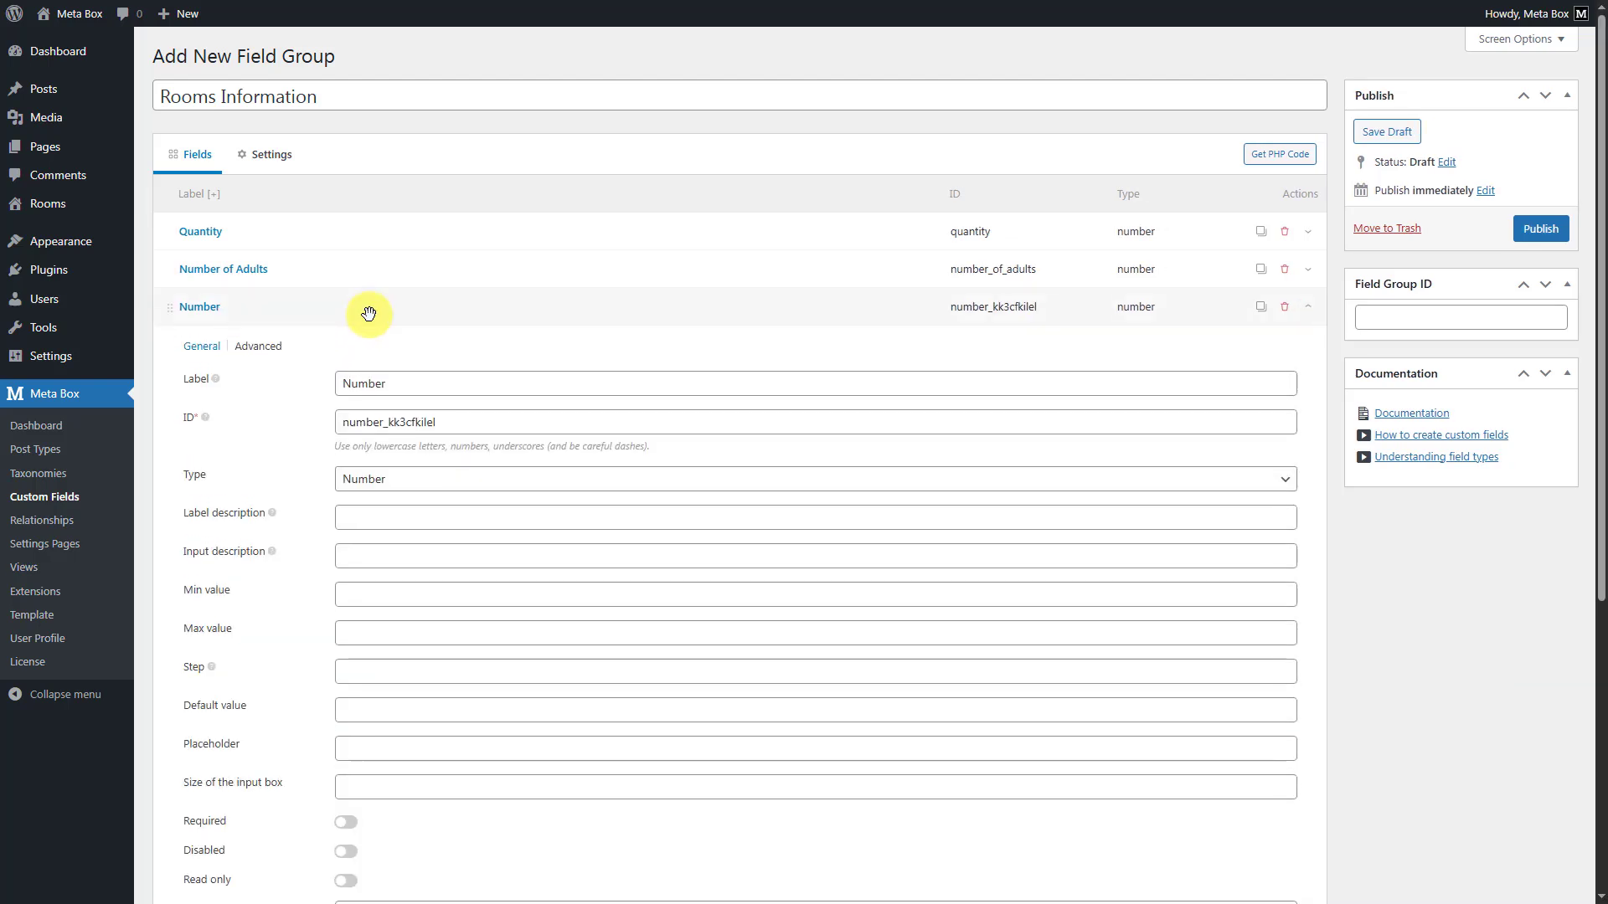
double_click(523, 383)
text(Max Children Per Room)
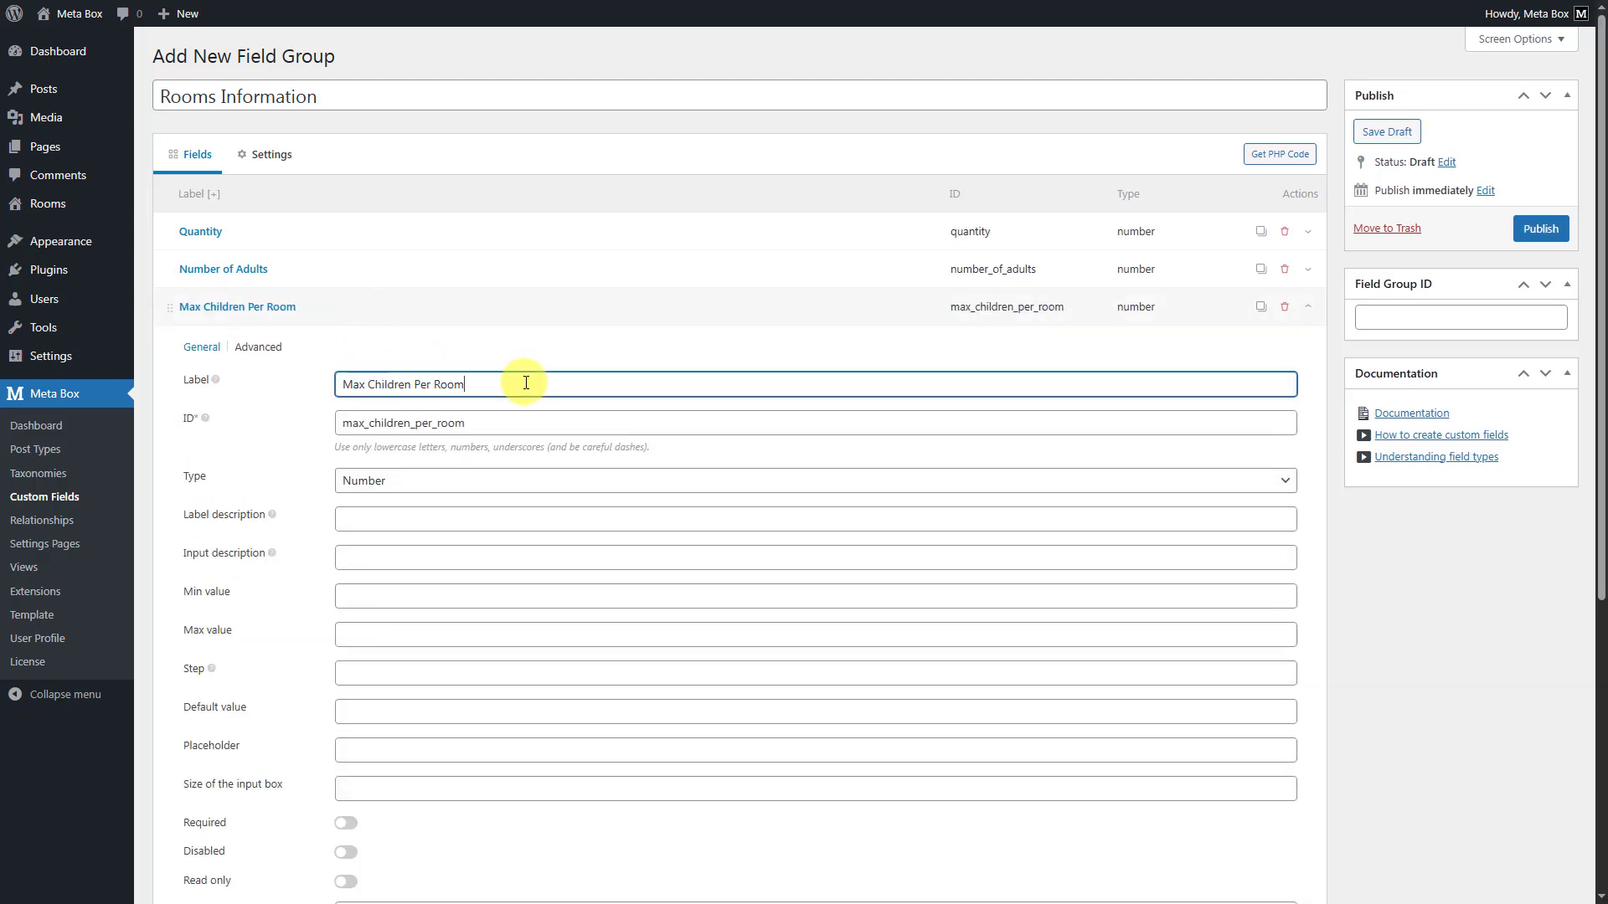
click(531, 314)
Add a WYSIWYG field labelled "Additional information" below the number fields
click(237, 353)
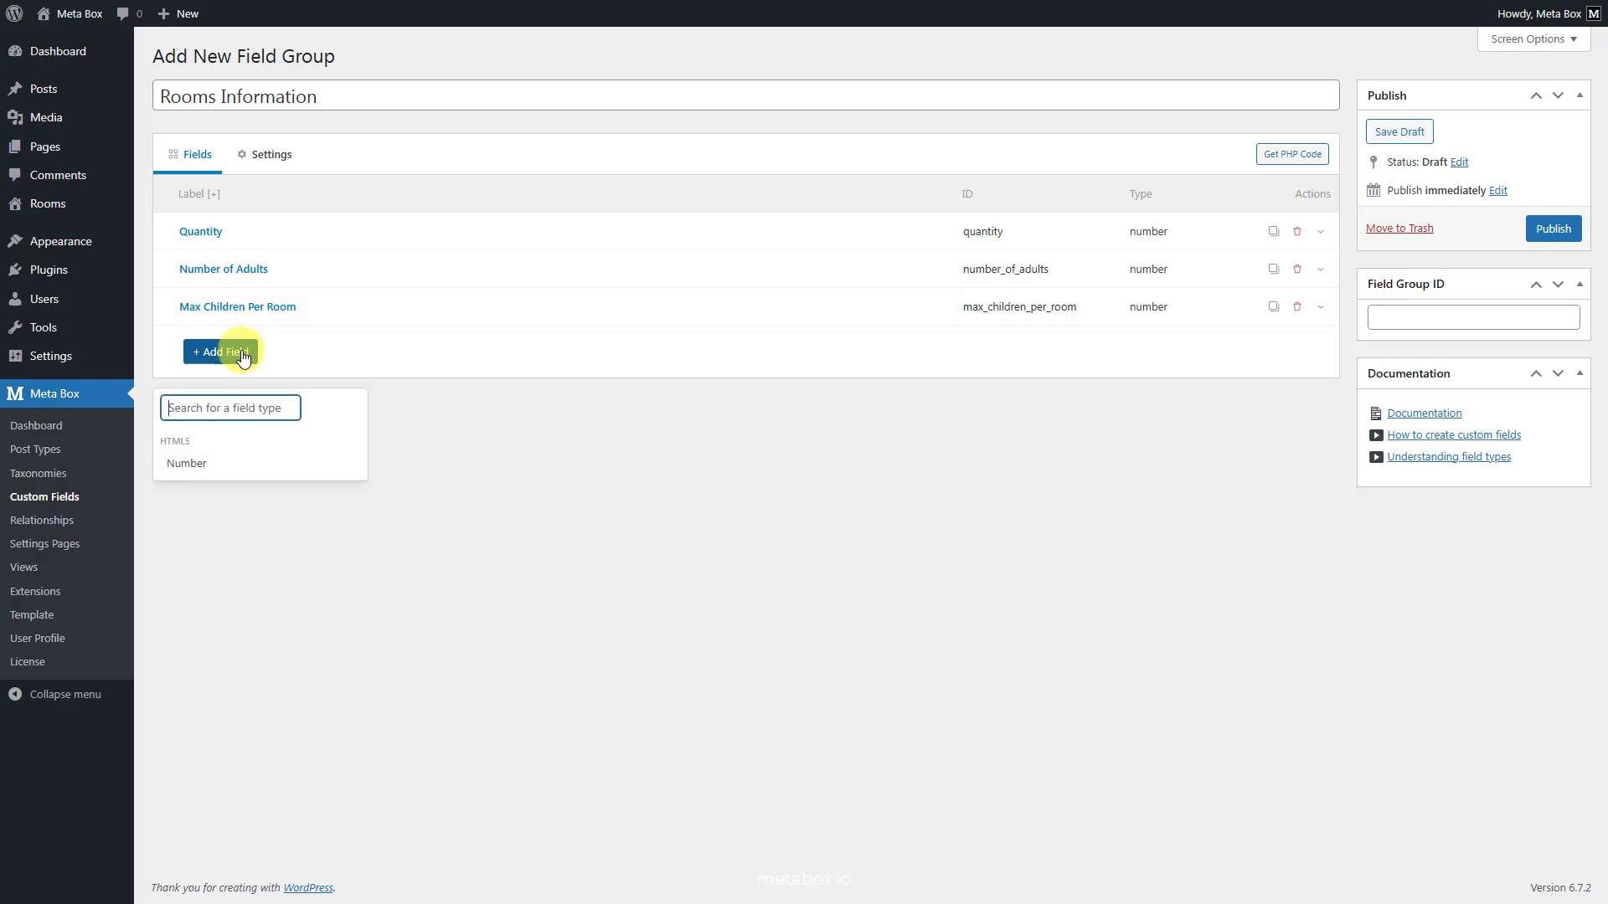
text(wys)
click(253, 461)
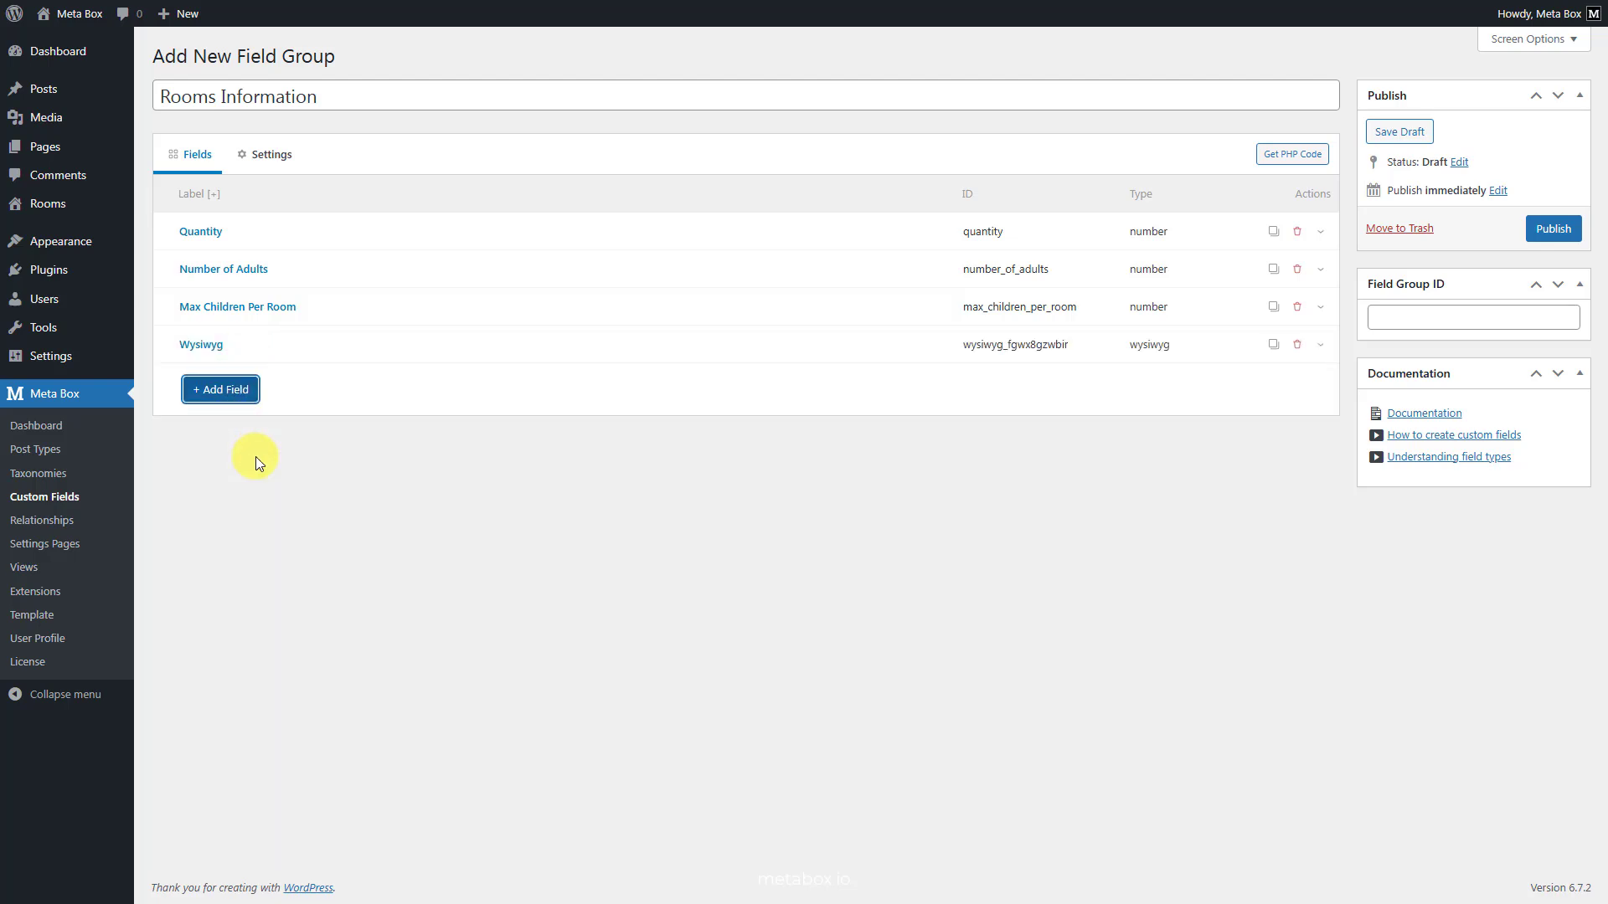
click(479, 346)
double_click(531, 421)
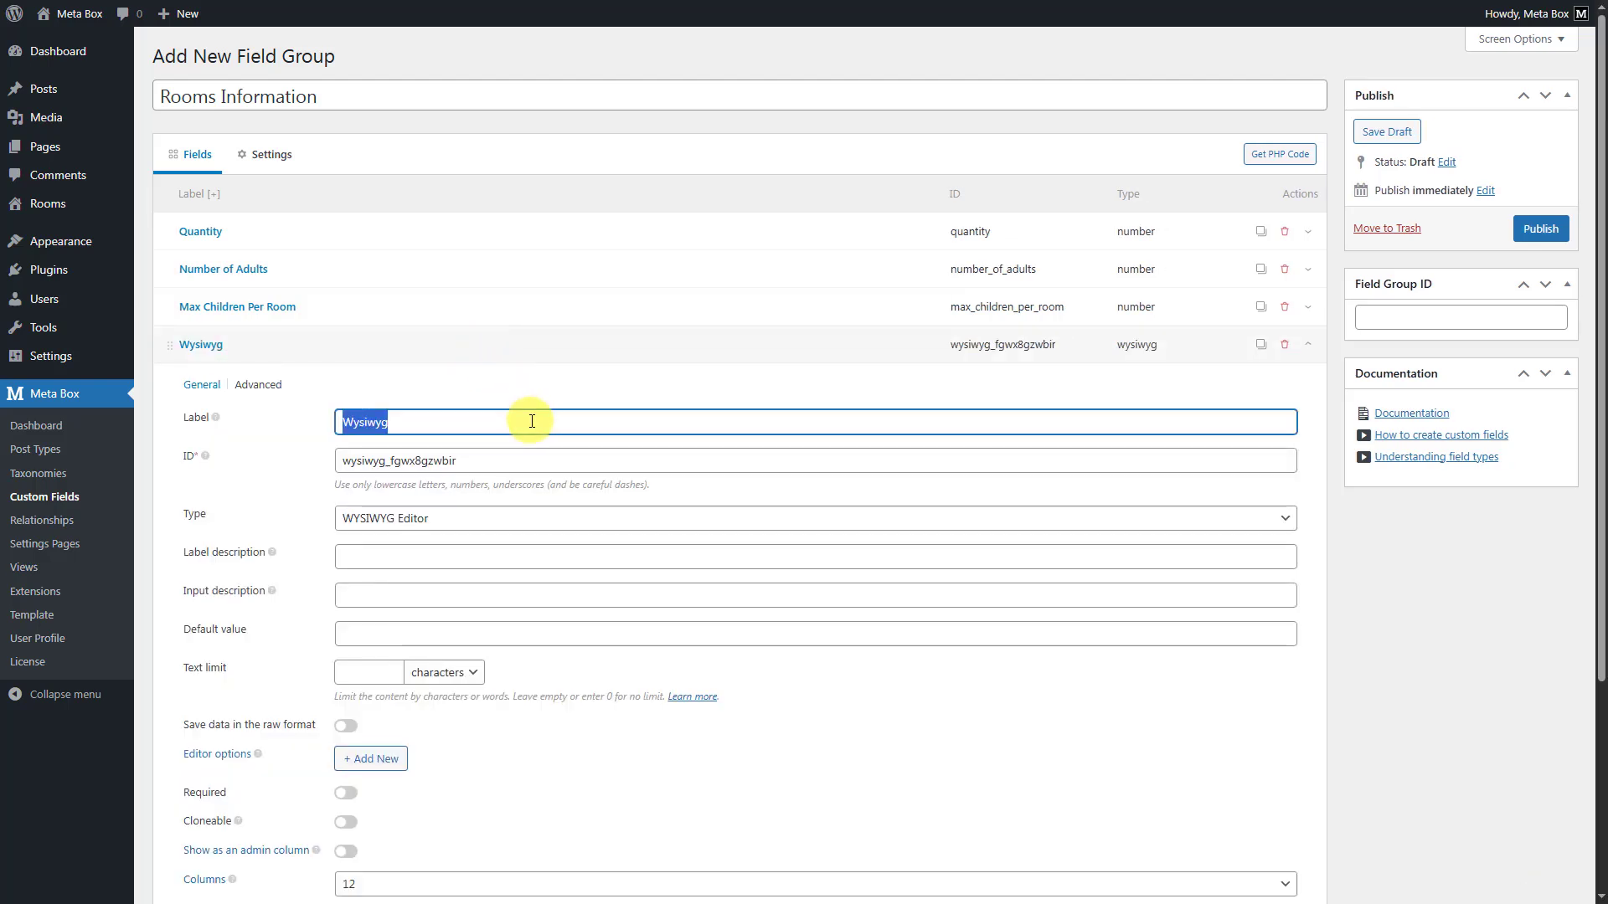
text(Additional information)
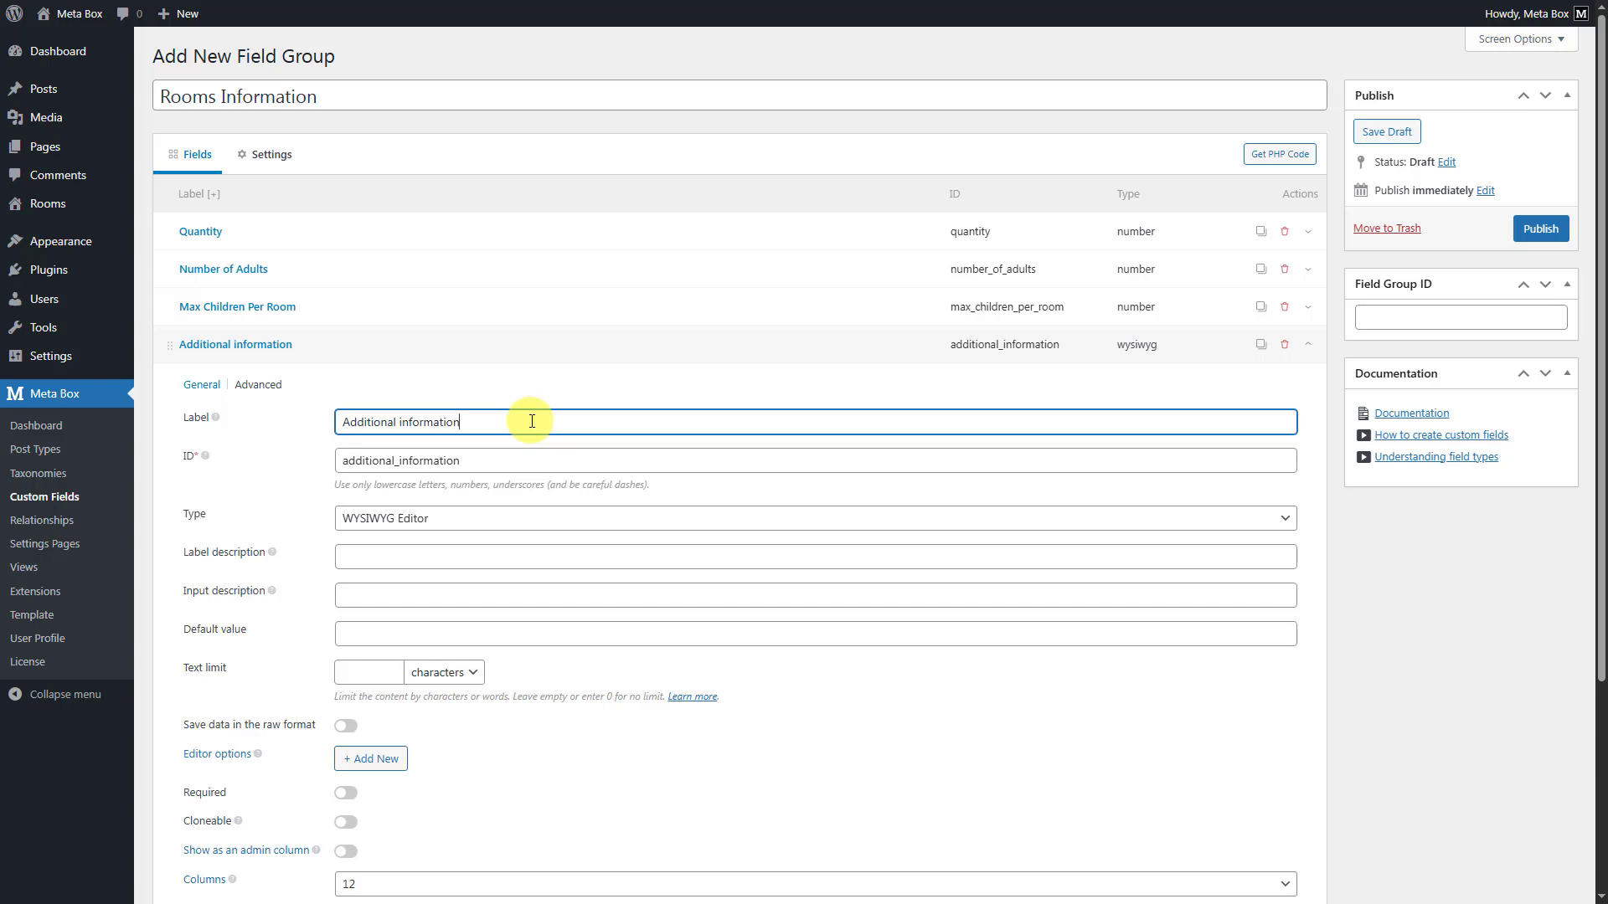
click(536, 346)
Add an Image Advanced field labelled "Gallery" below the Additional information field
click(233, 397)
text(image ad)
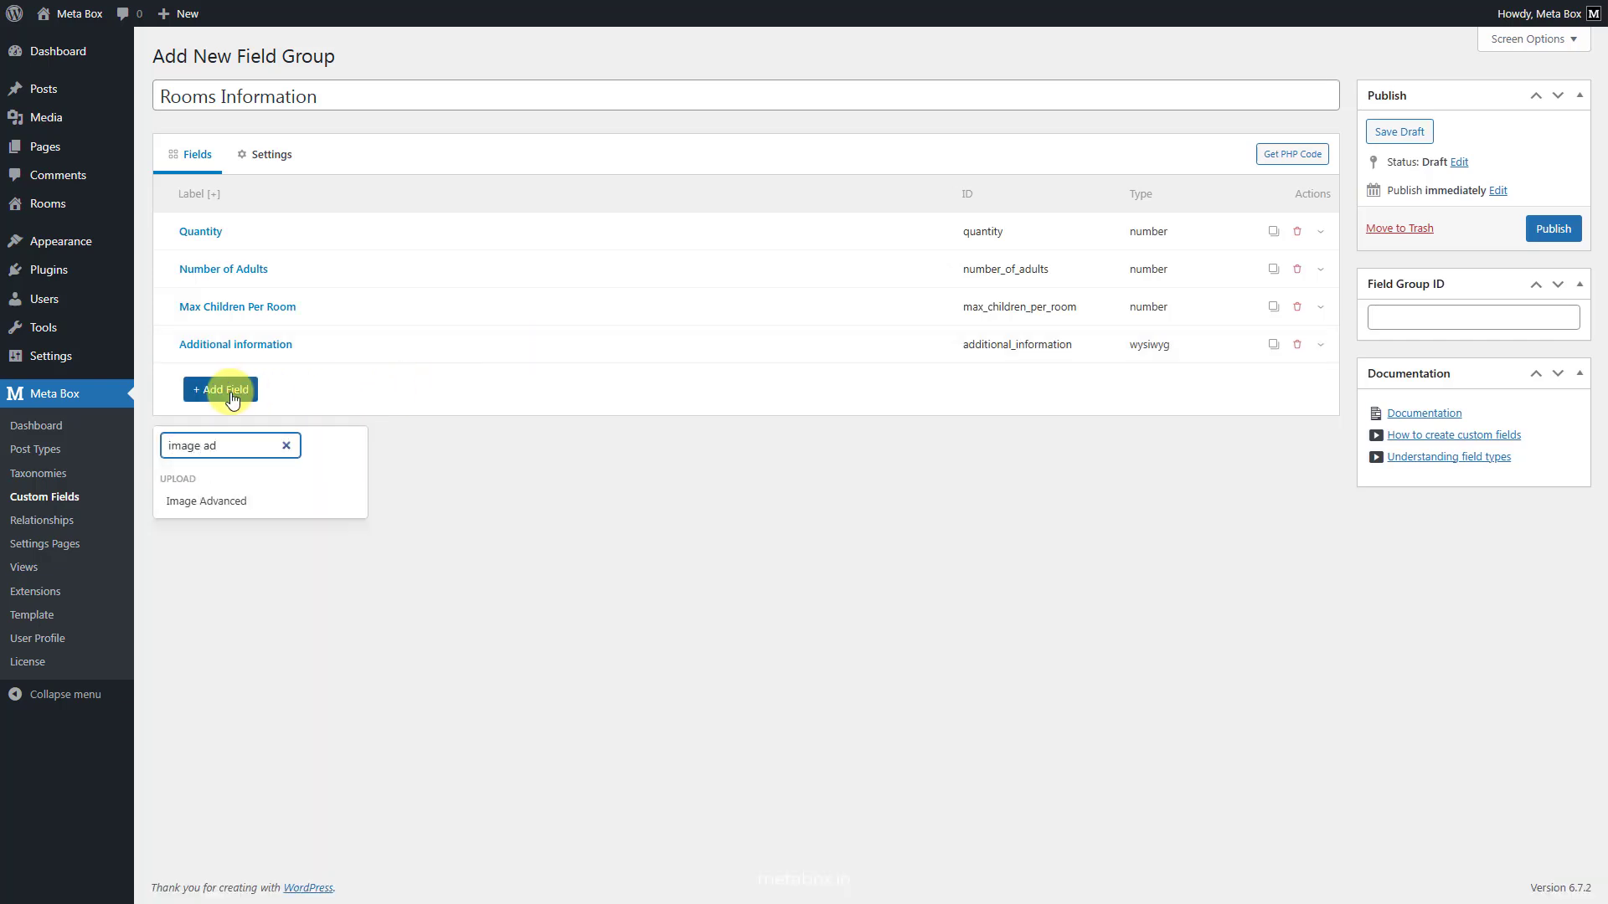
click(263, 513)
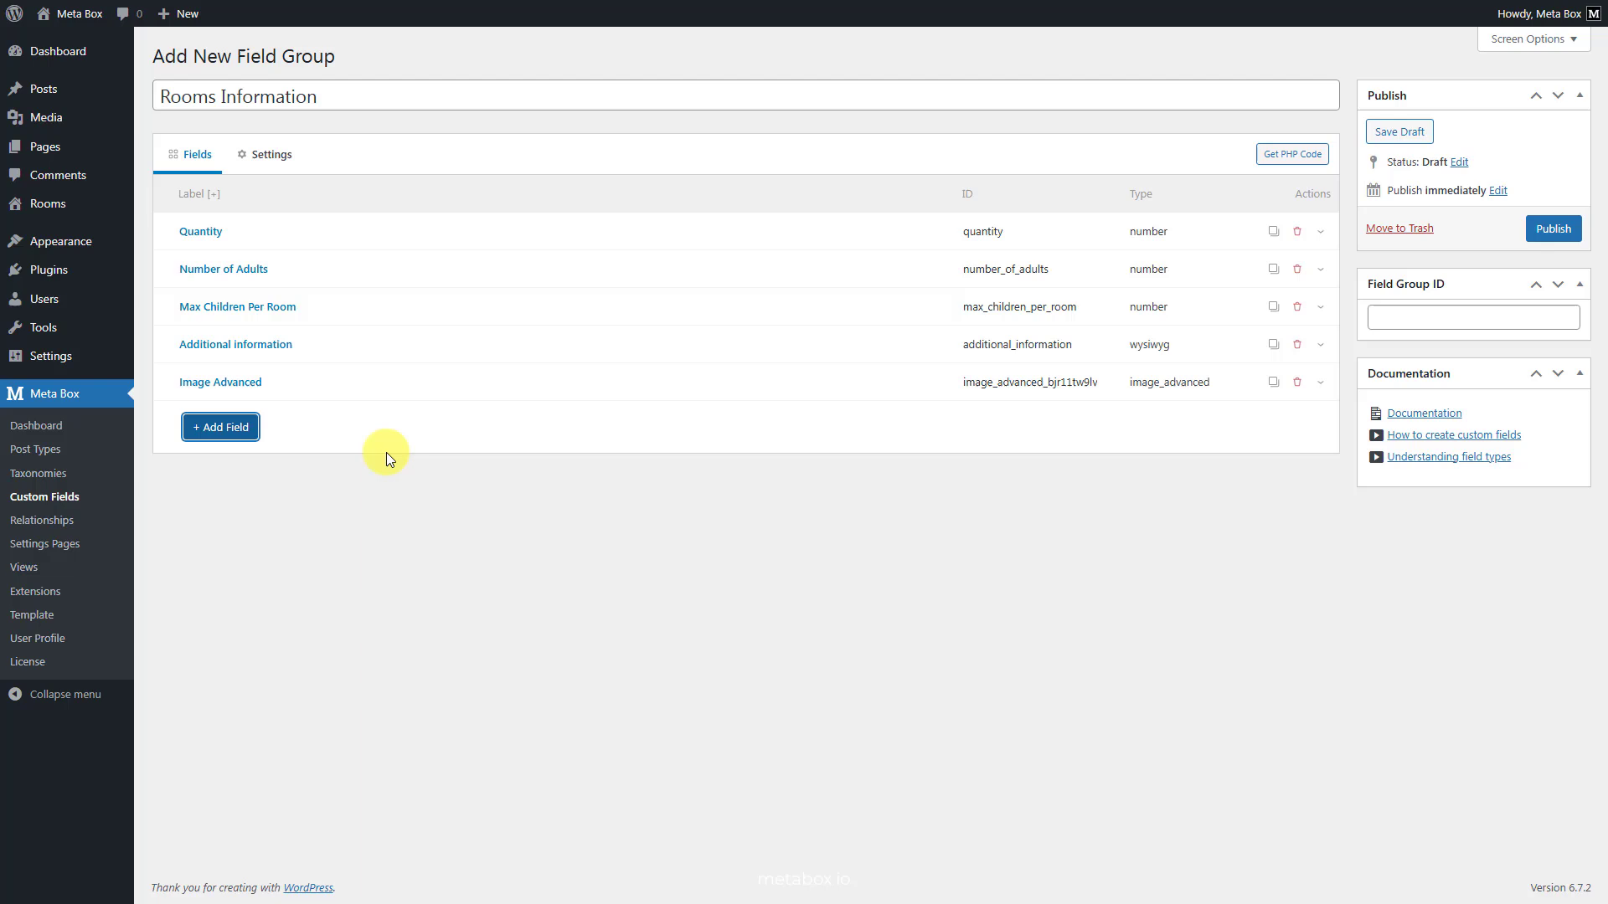
click(460, 385)
triple_click(521, 460)
text(Gallery)
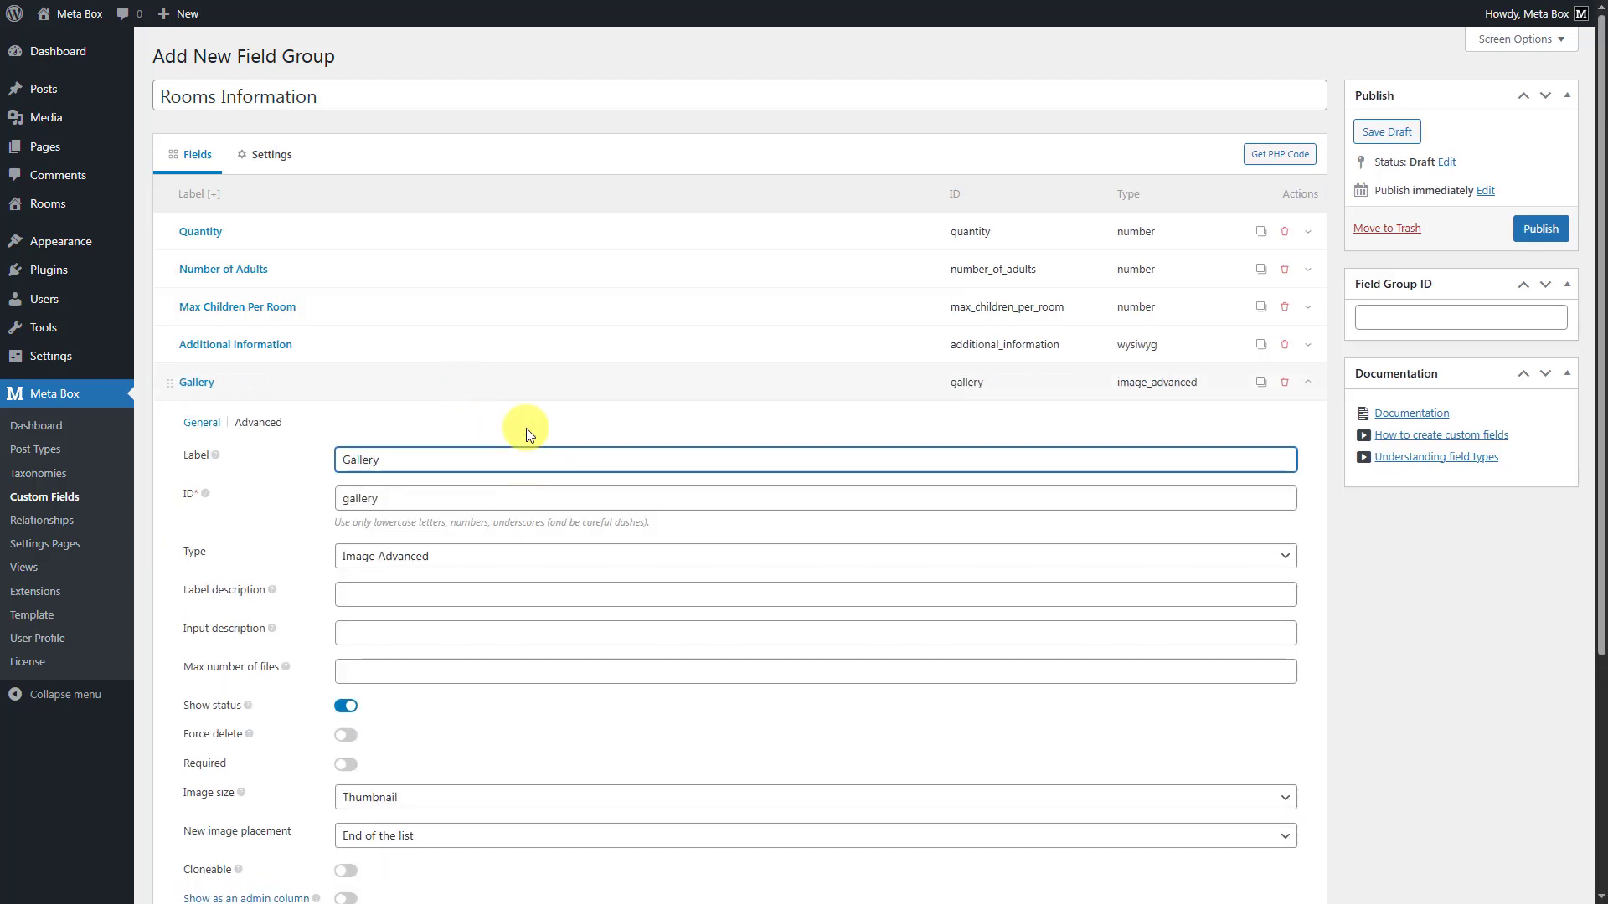
click(532, 385)
Add a Number field labelled "Regular Price" with the ID "price" below the Gallery field
click(236, 430)
text(numb)
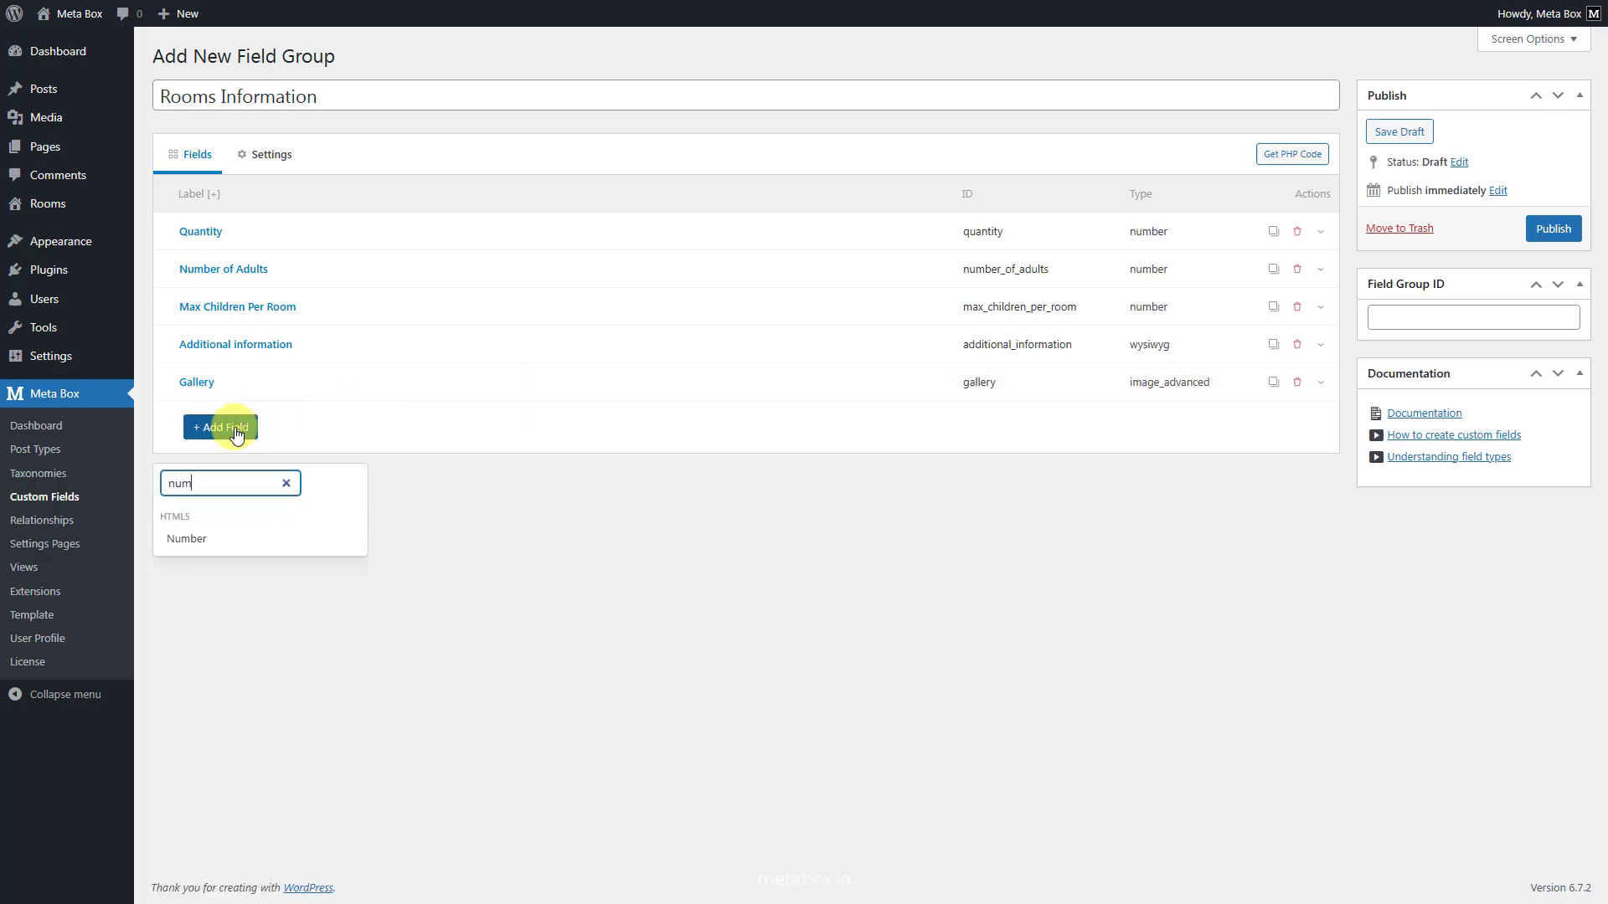
click(222, 531)
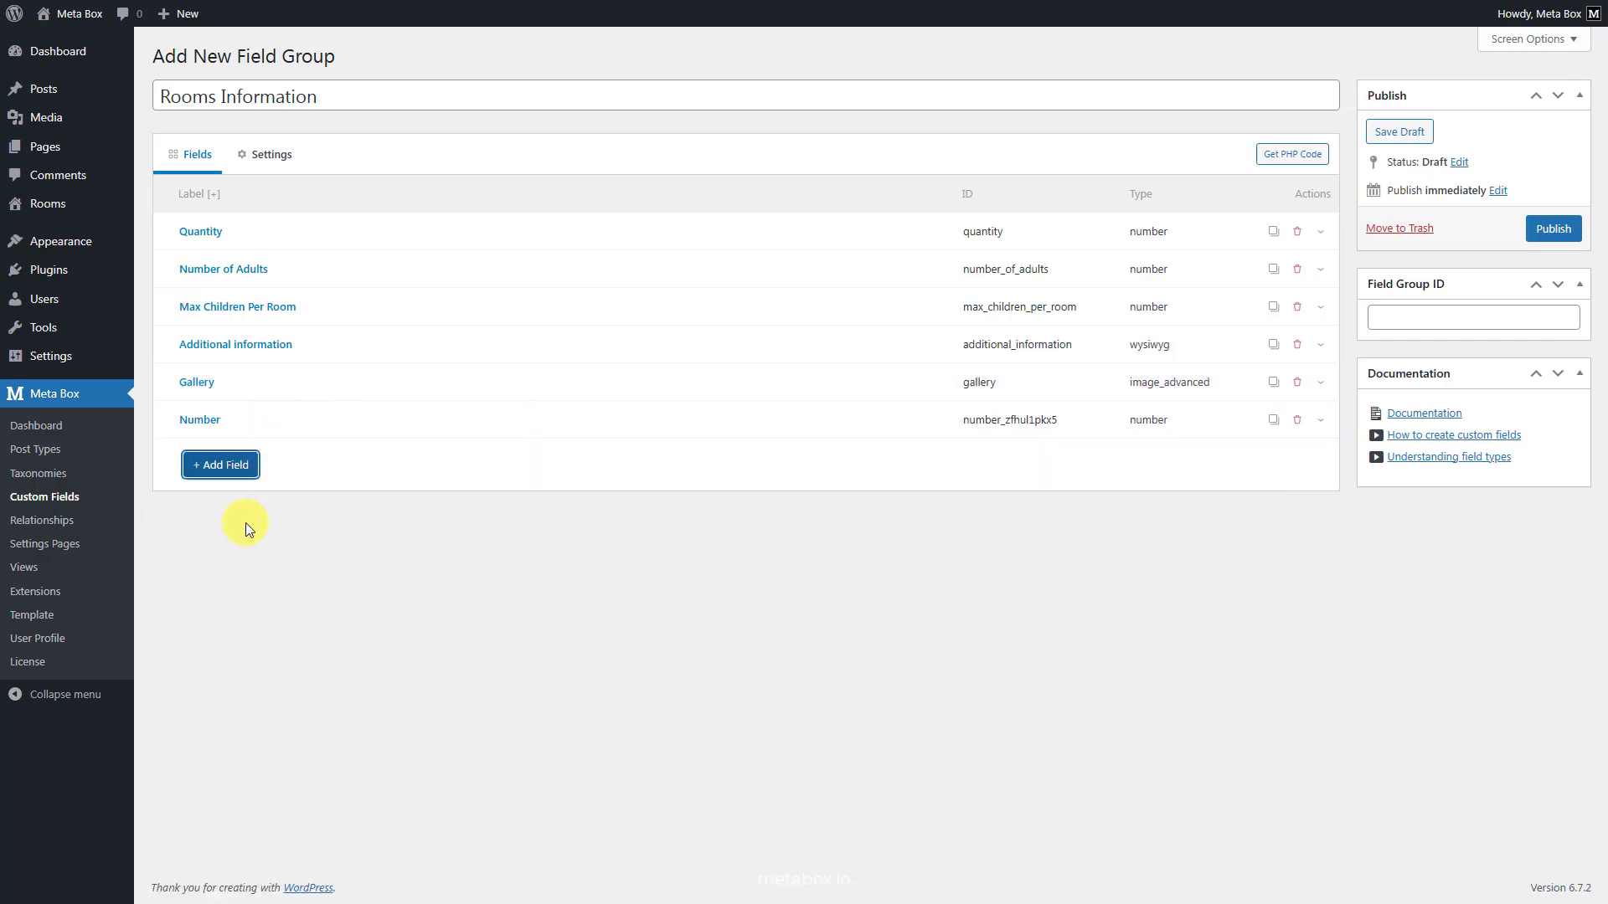
click(441, 420)
click(498, 496)
double_click(499, 496)
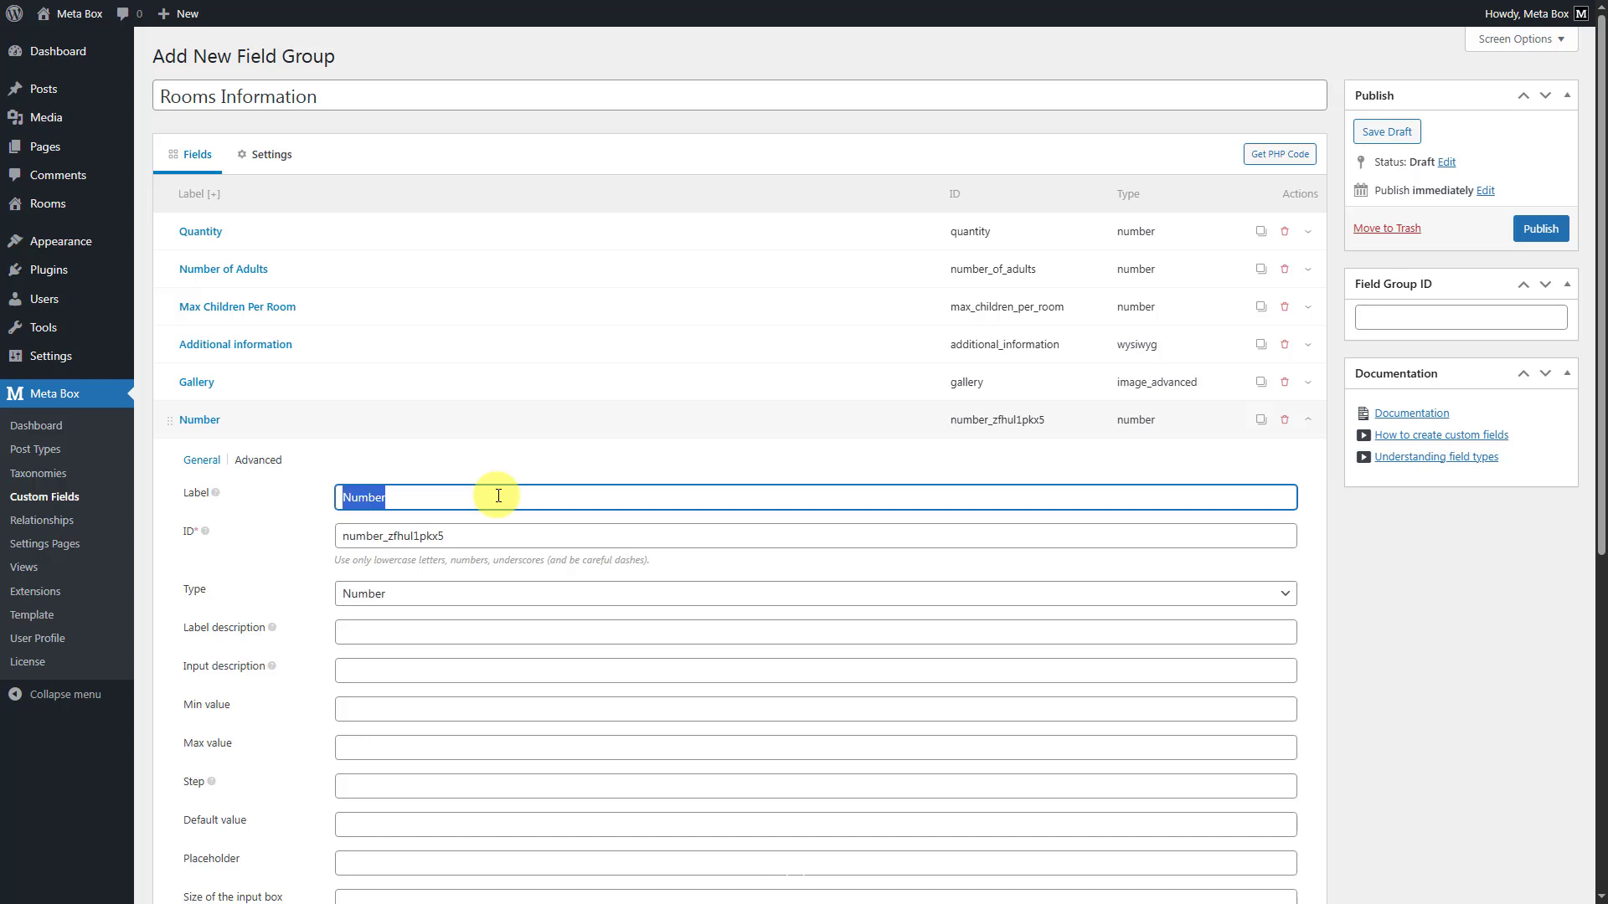
text(Regular Price)
double_click(475, 536)
text(price)
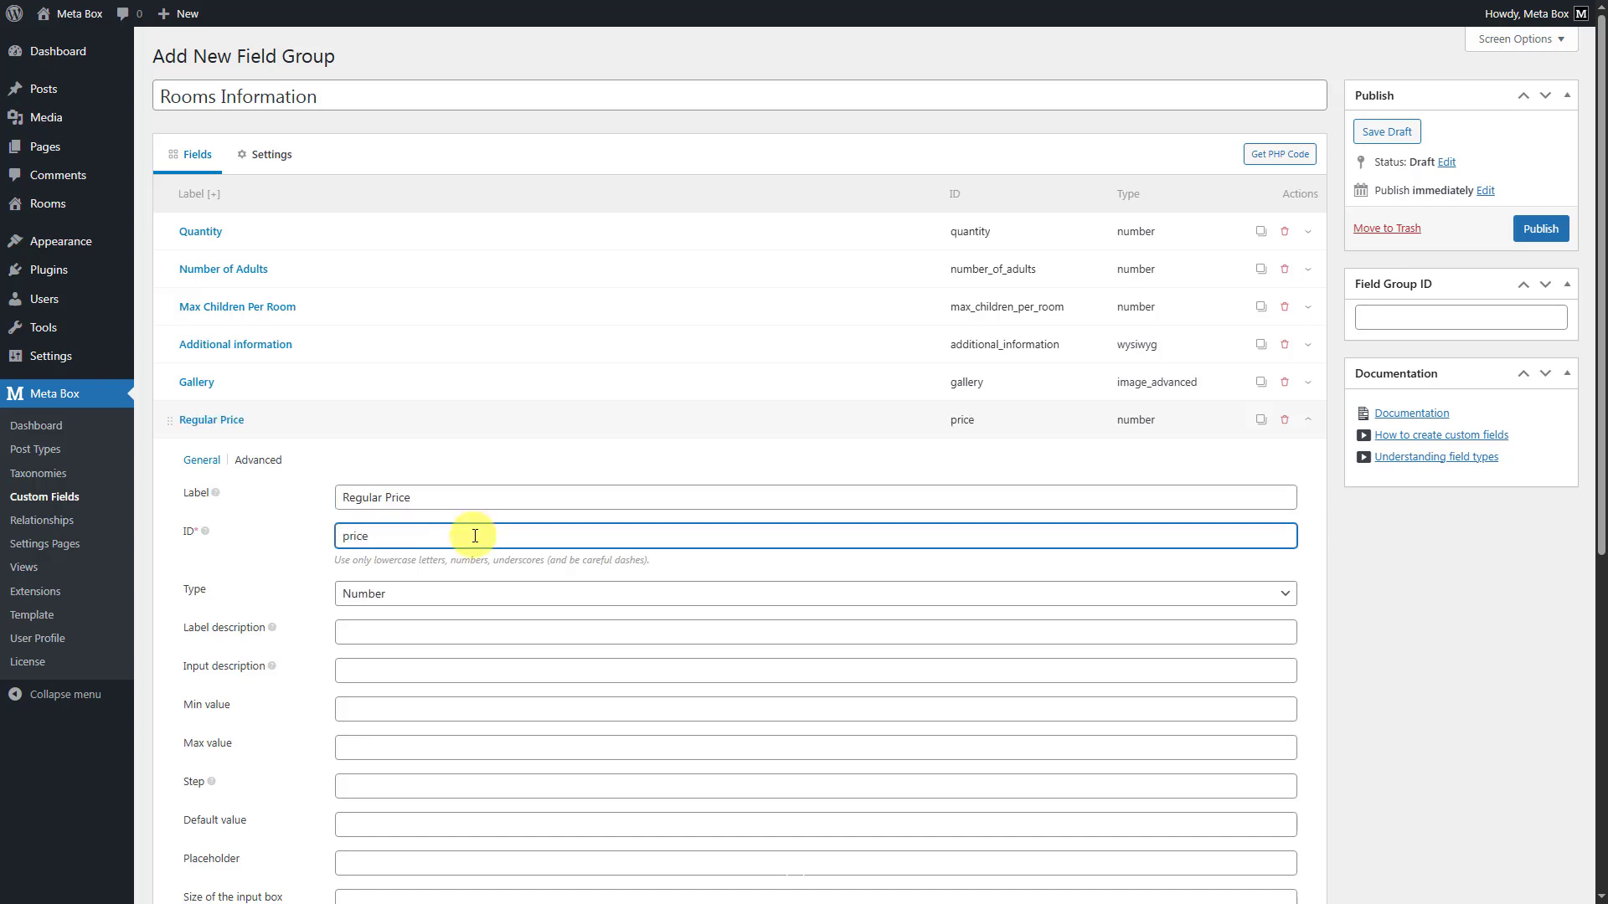
click(492, 432)
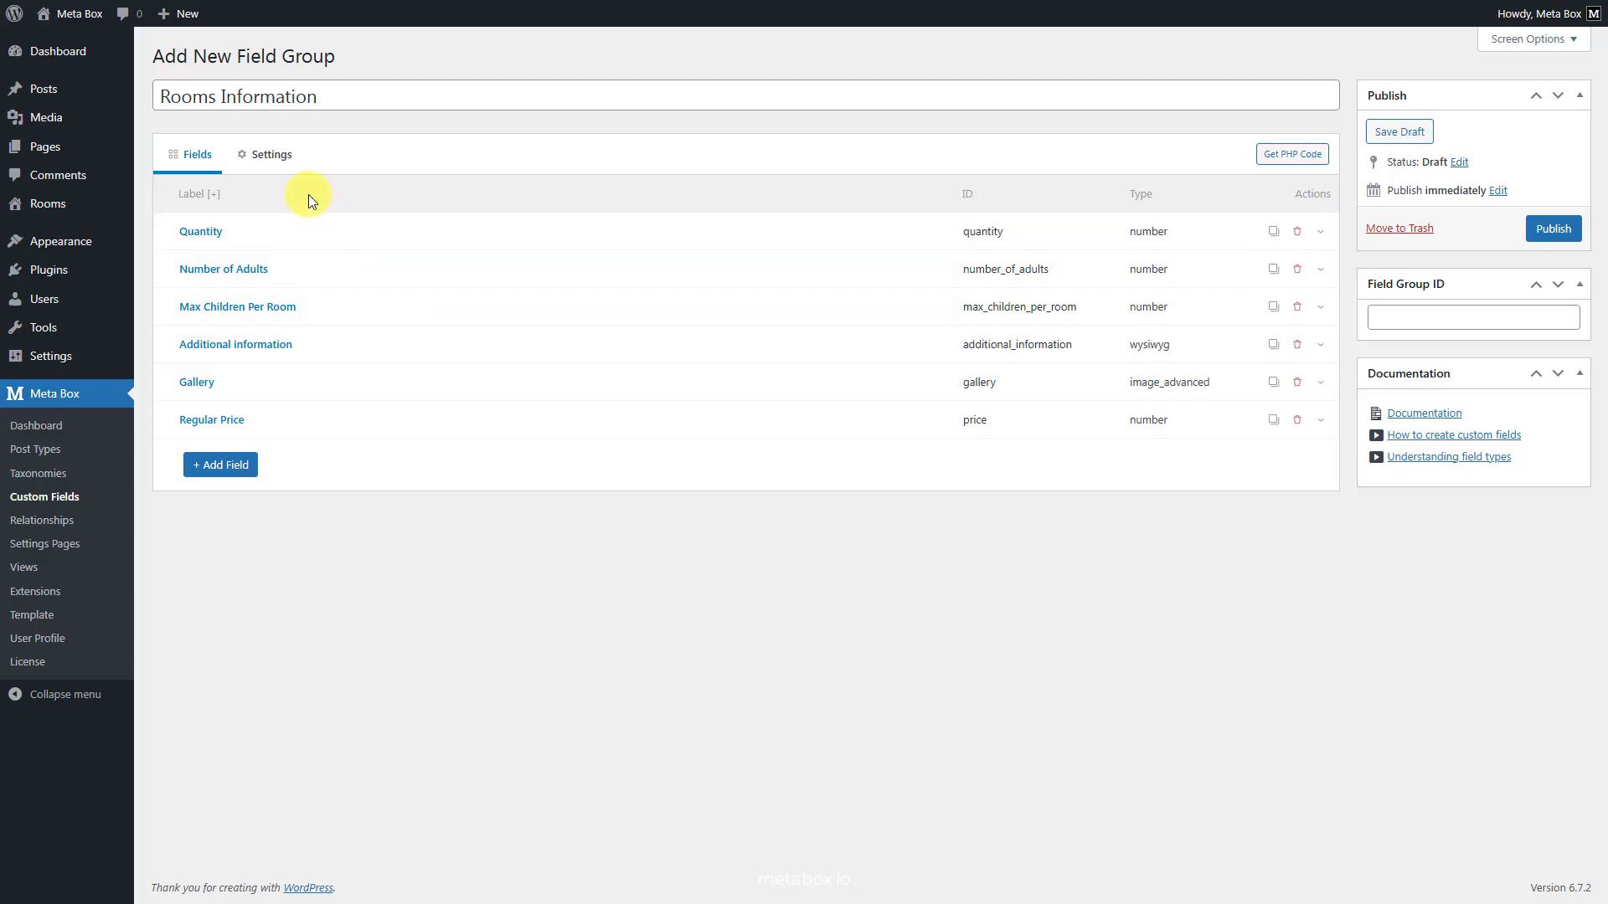
Set the field group's location to the Room post type instead of Post and publish the group
click(277, 157)
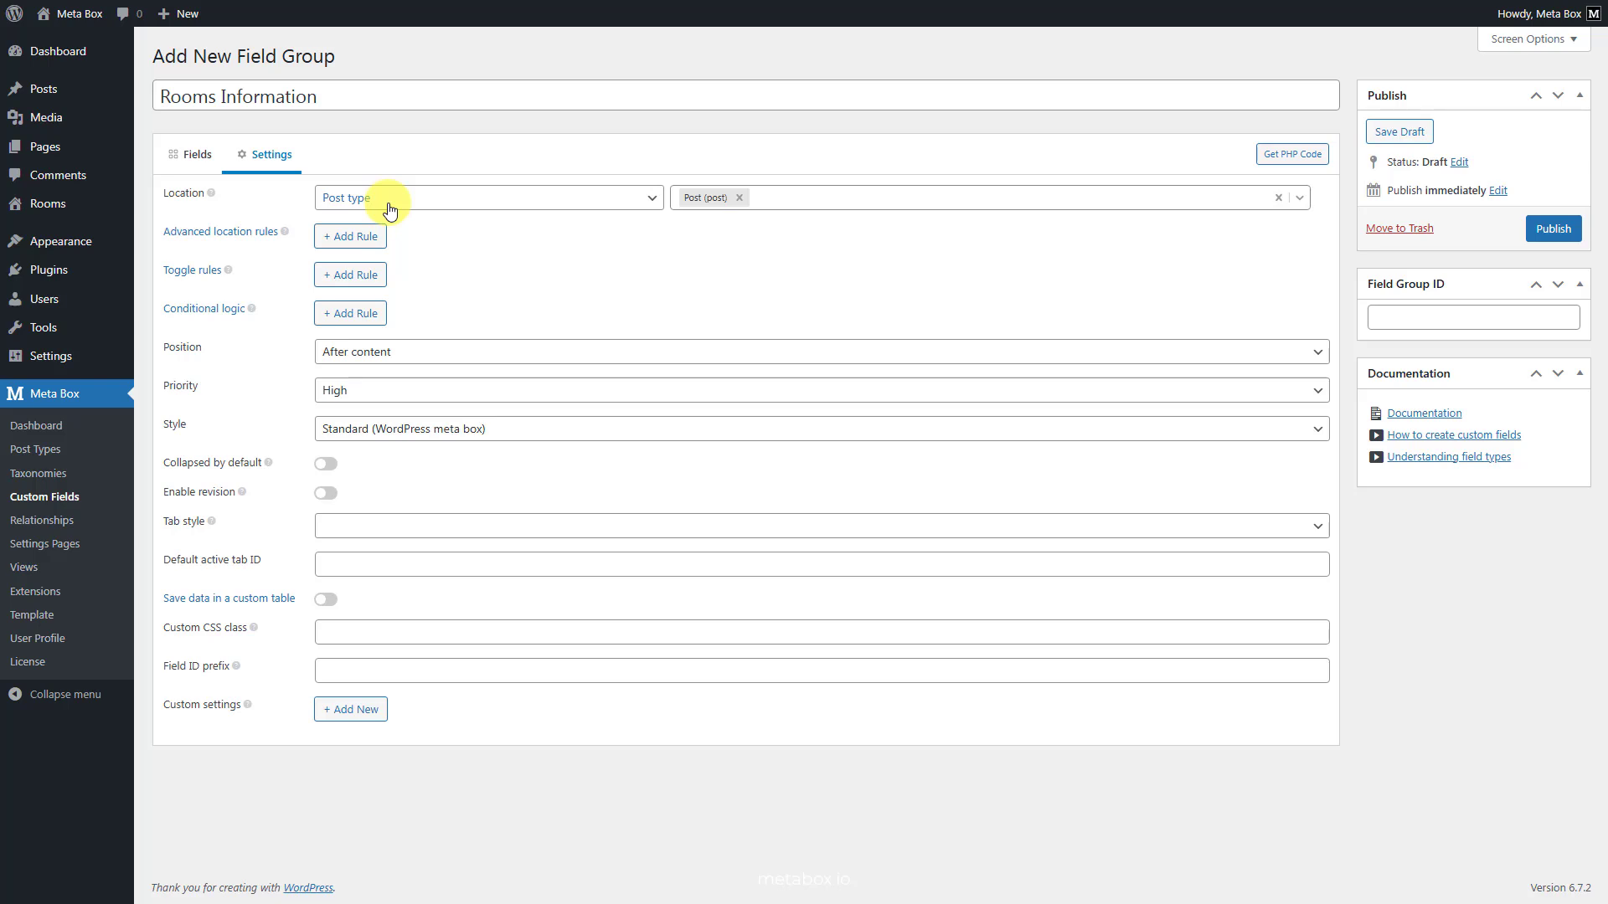
click(740, 199)
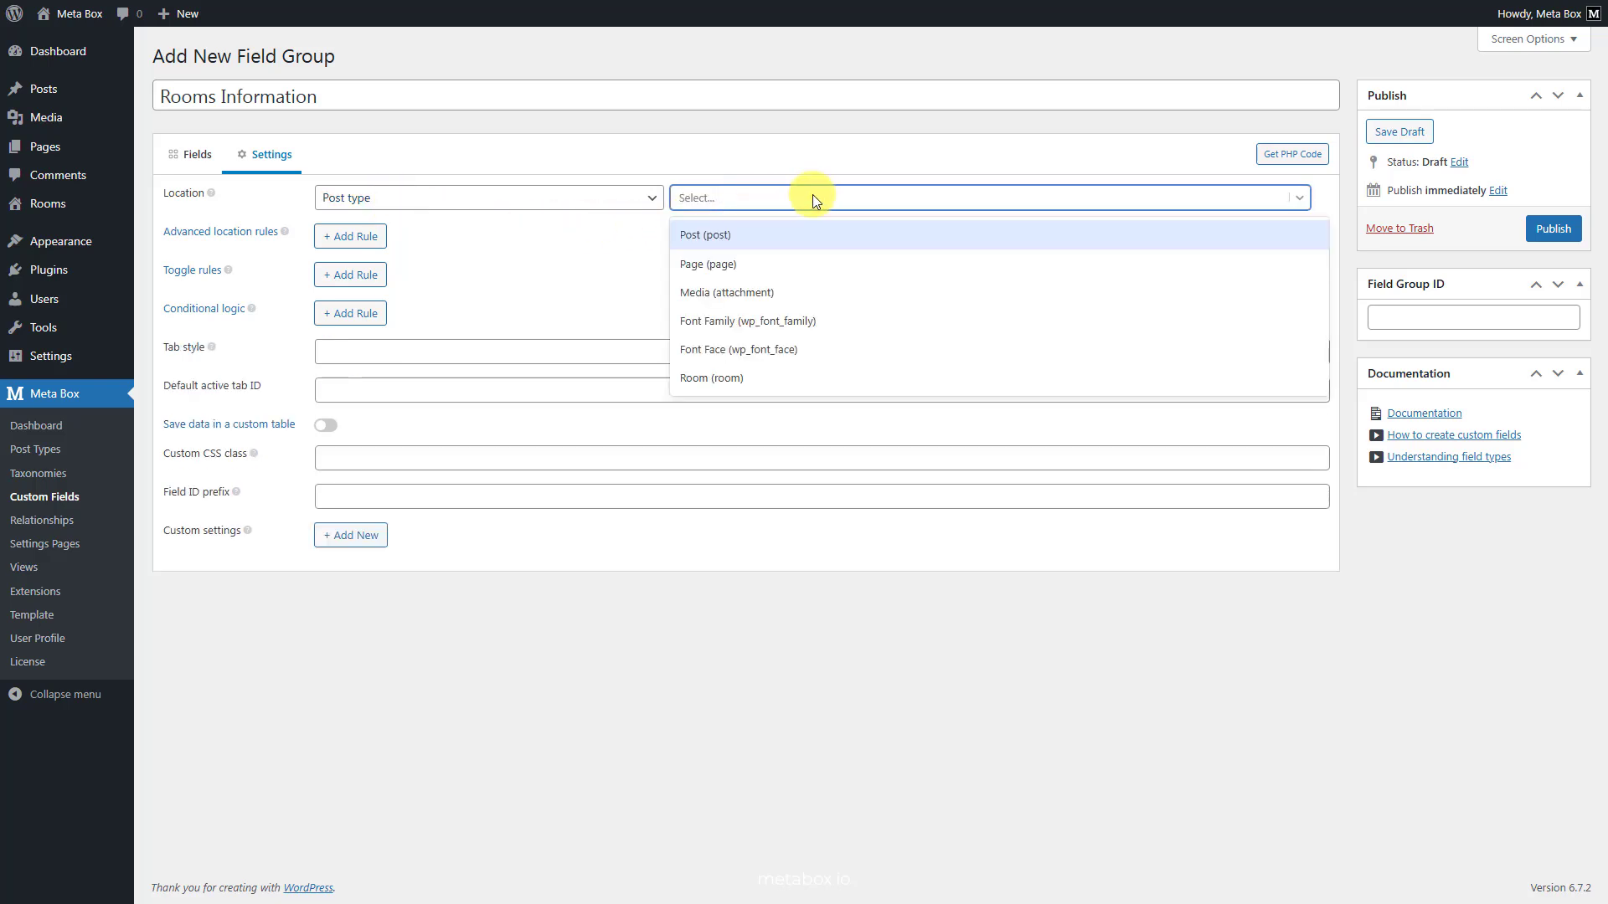
click(781, 379)
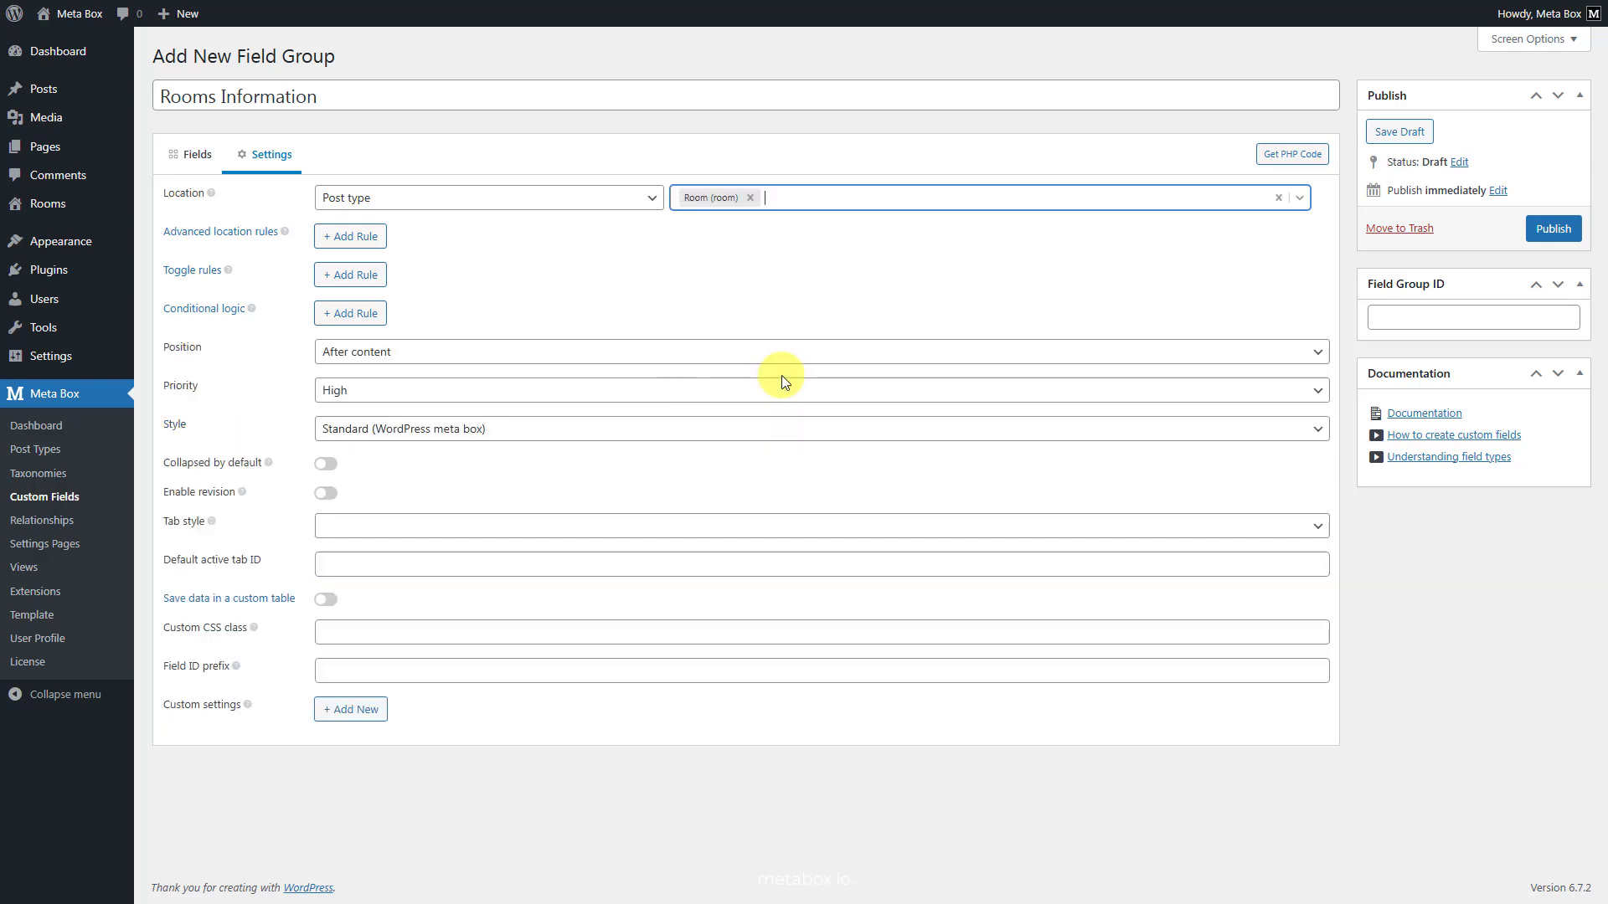
click(1551, 229)
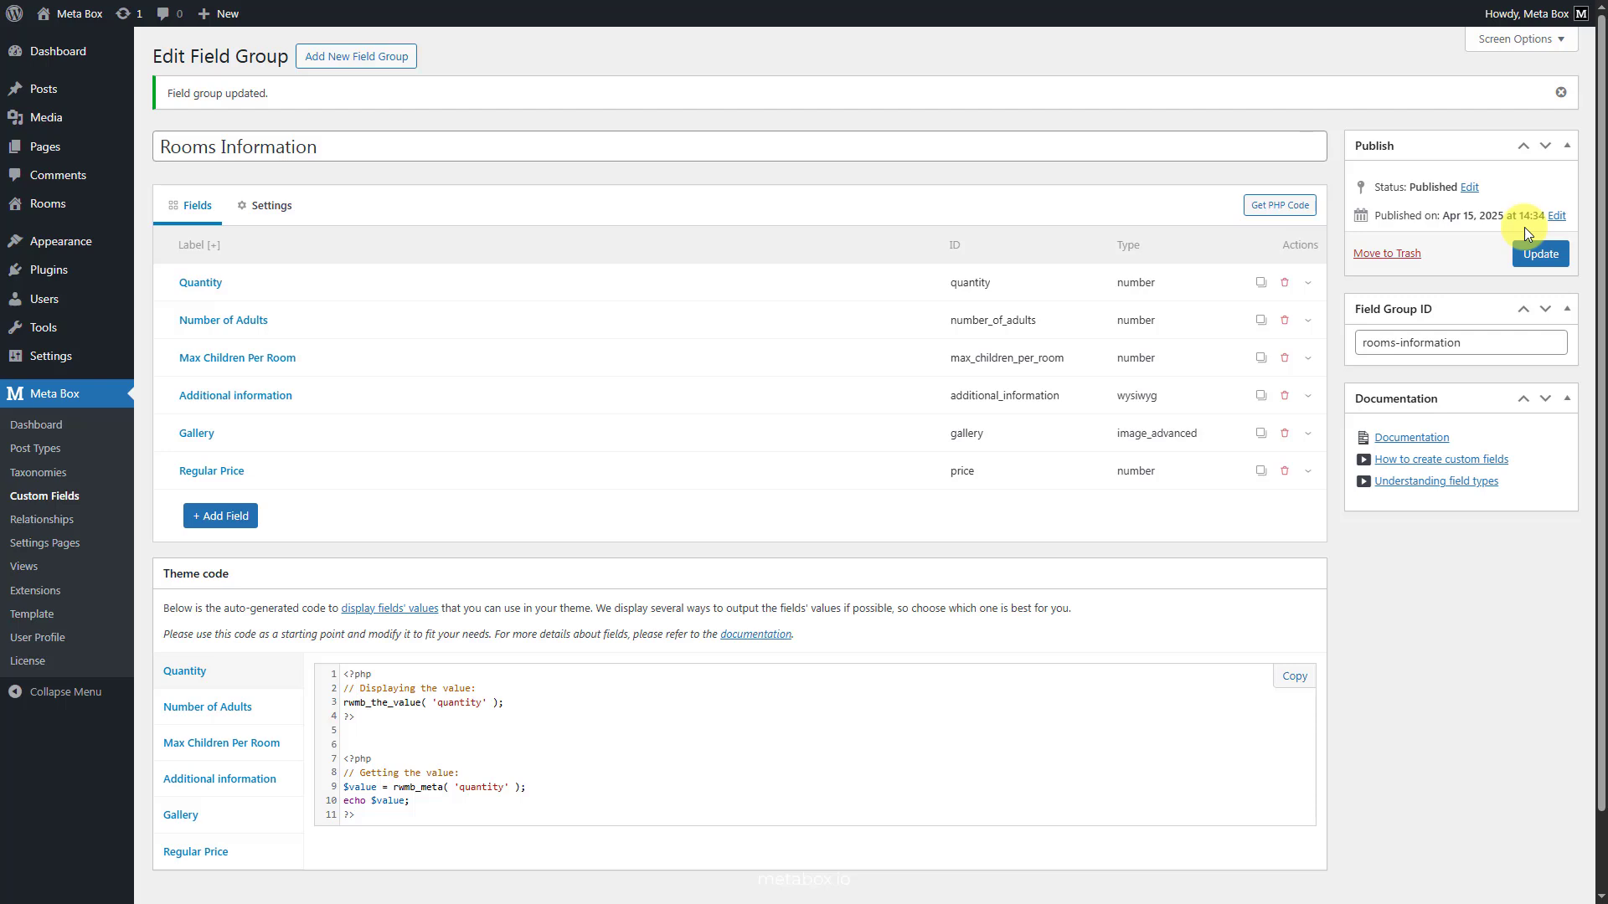
Create a room titled "A Double Room" with Quantity 5, Number of Adults 2 and Max Children Per Room 1
mouse_move(67, 201)
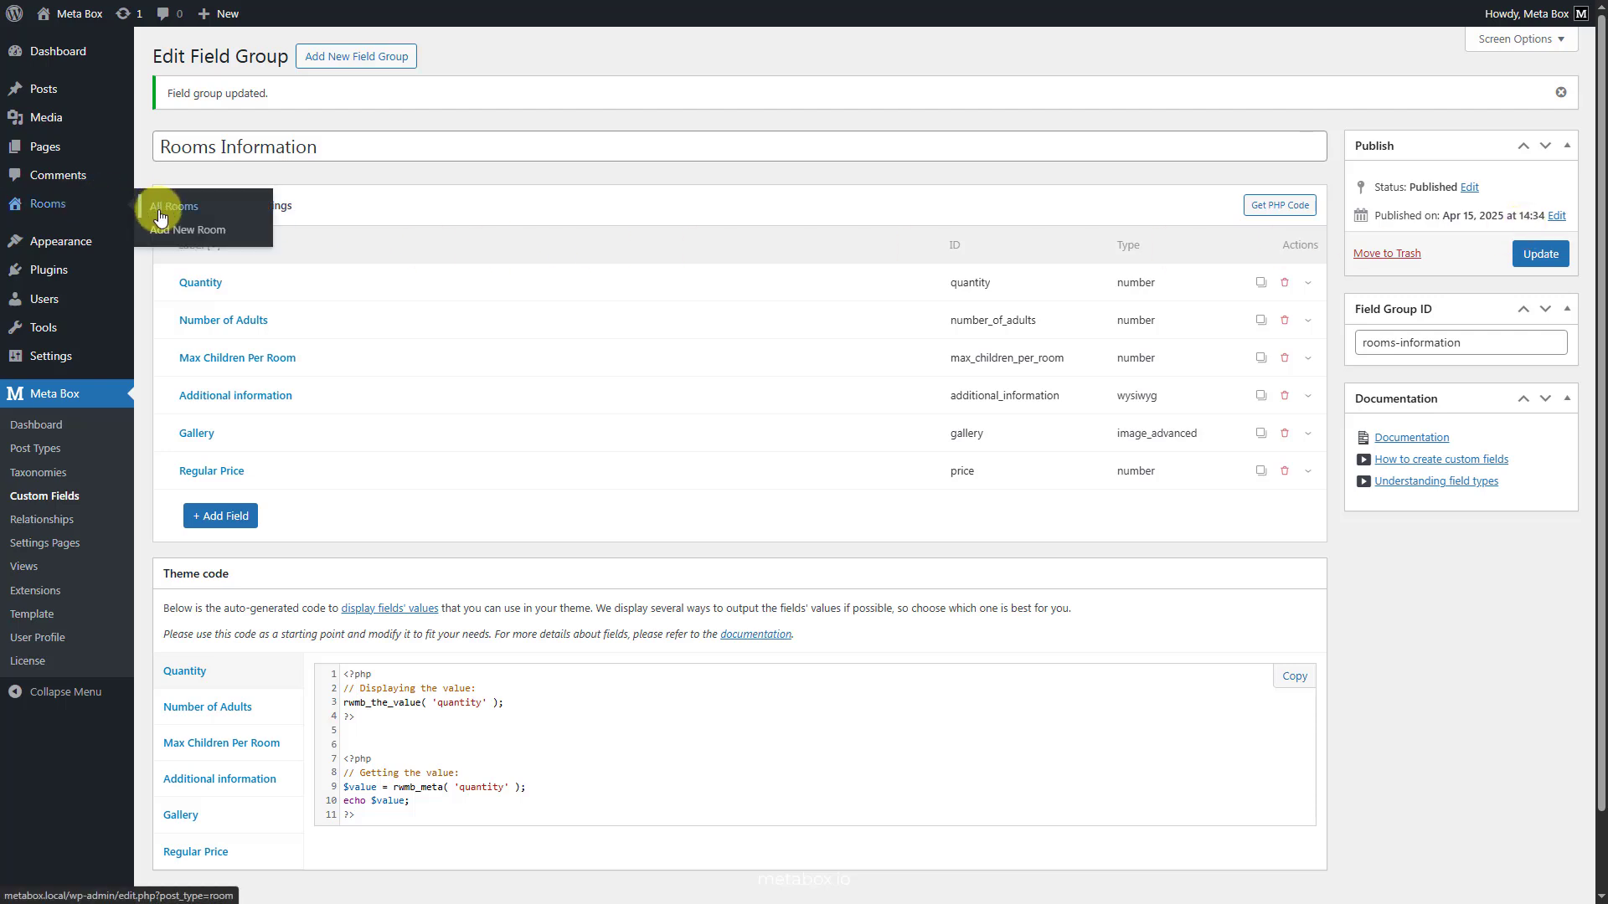
click(159, 241)
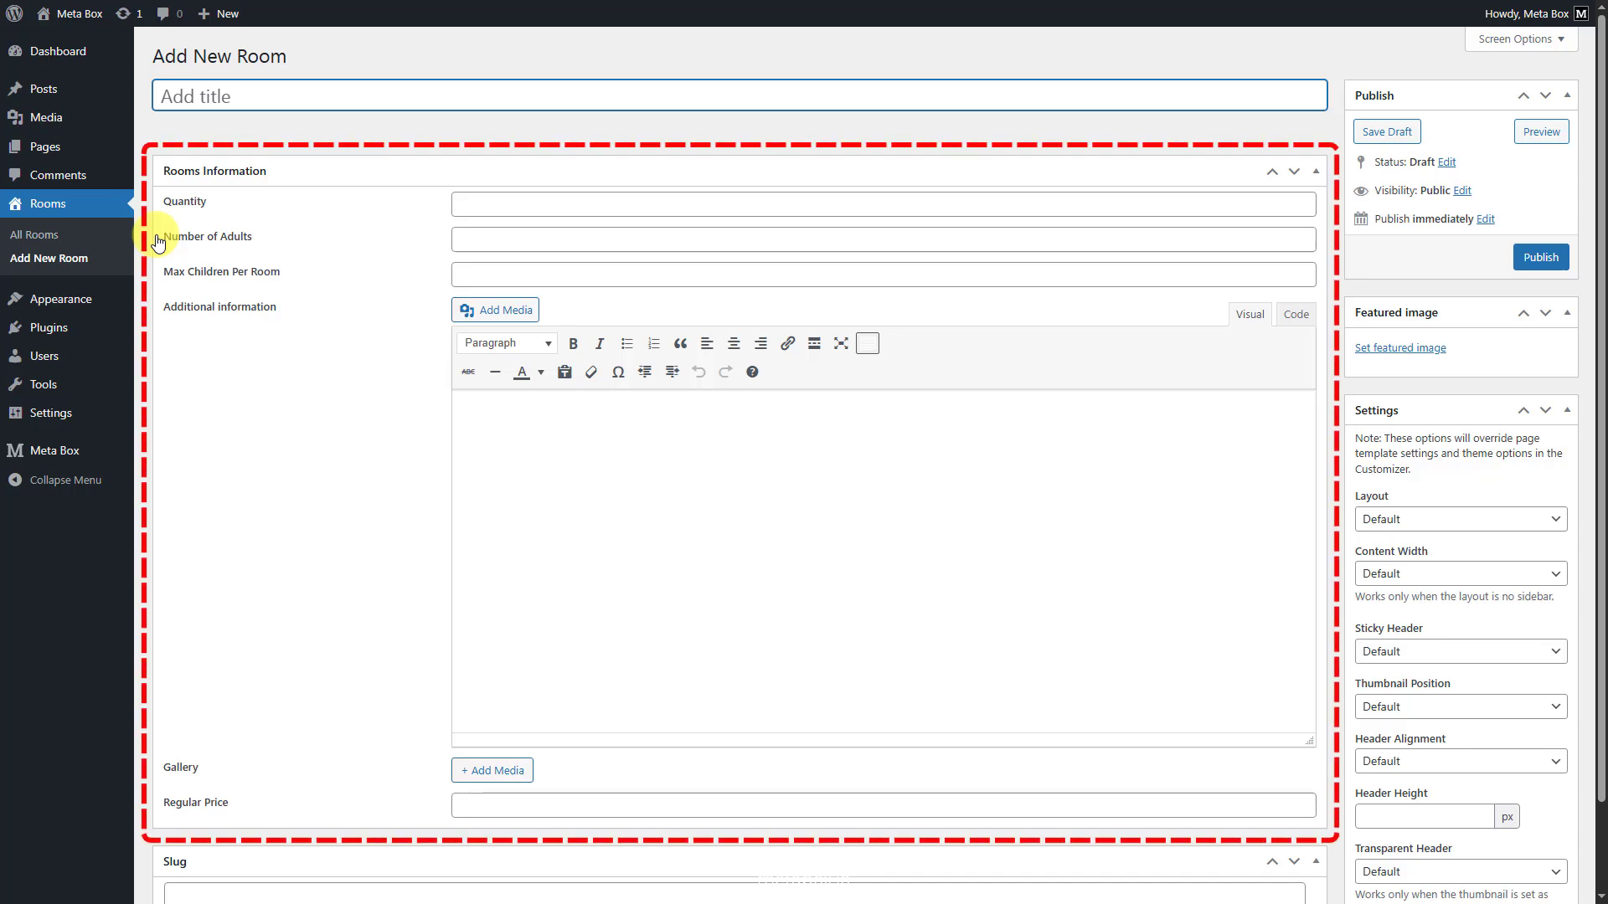
text(A Double Room)
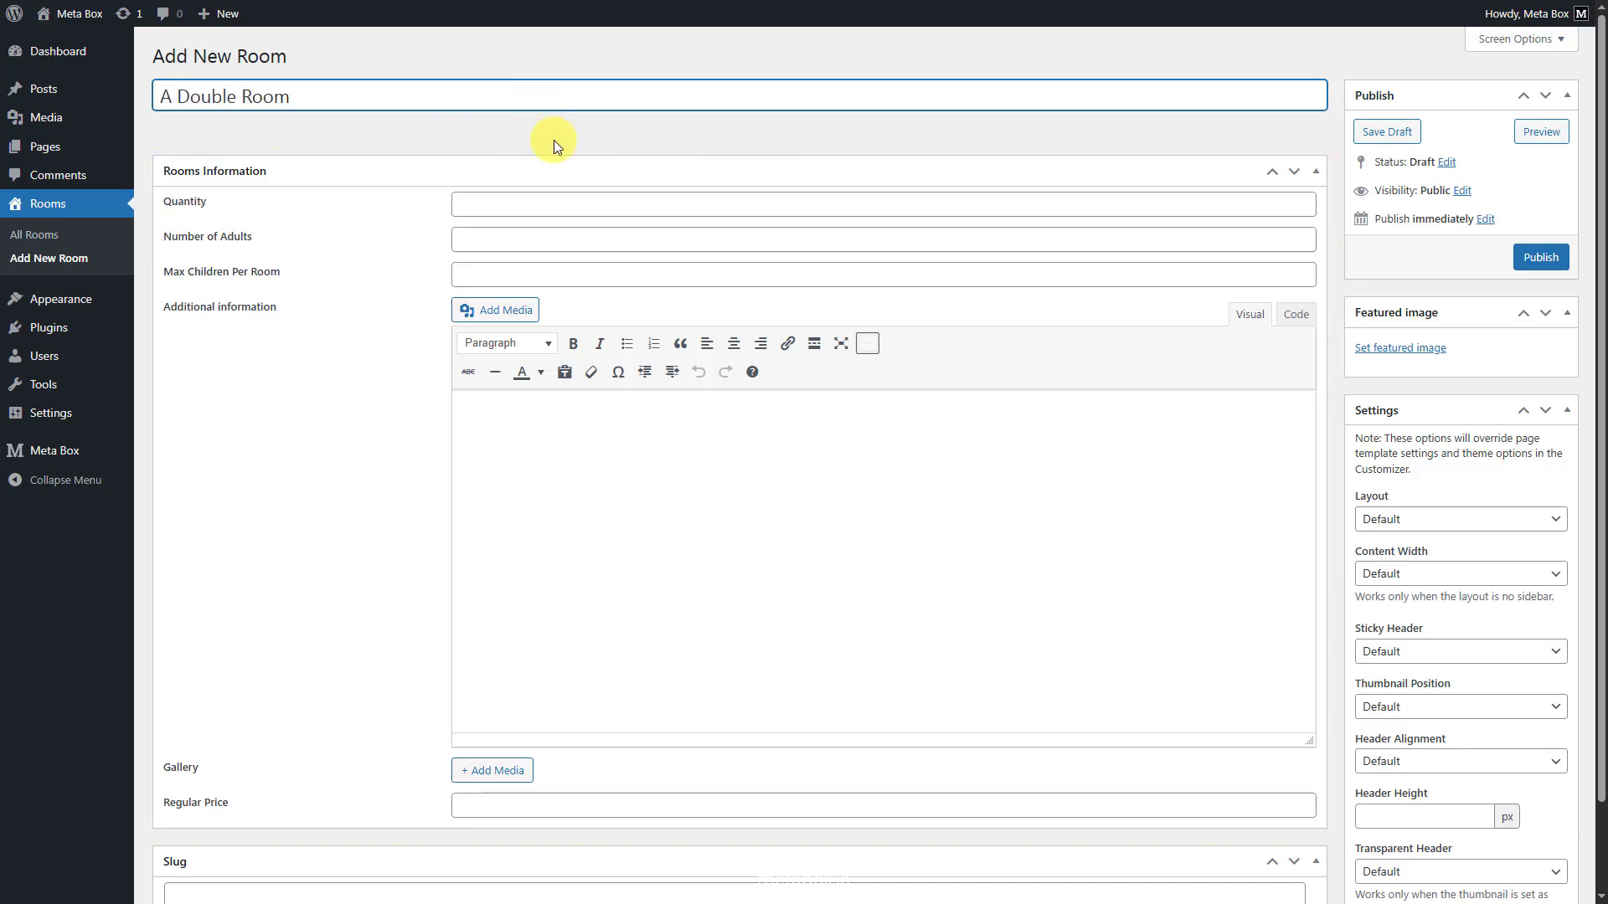
click(562, 207)
text(5)
click(557, 241)
text(2)
click(557, 276)
text(1)
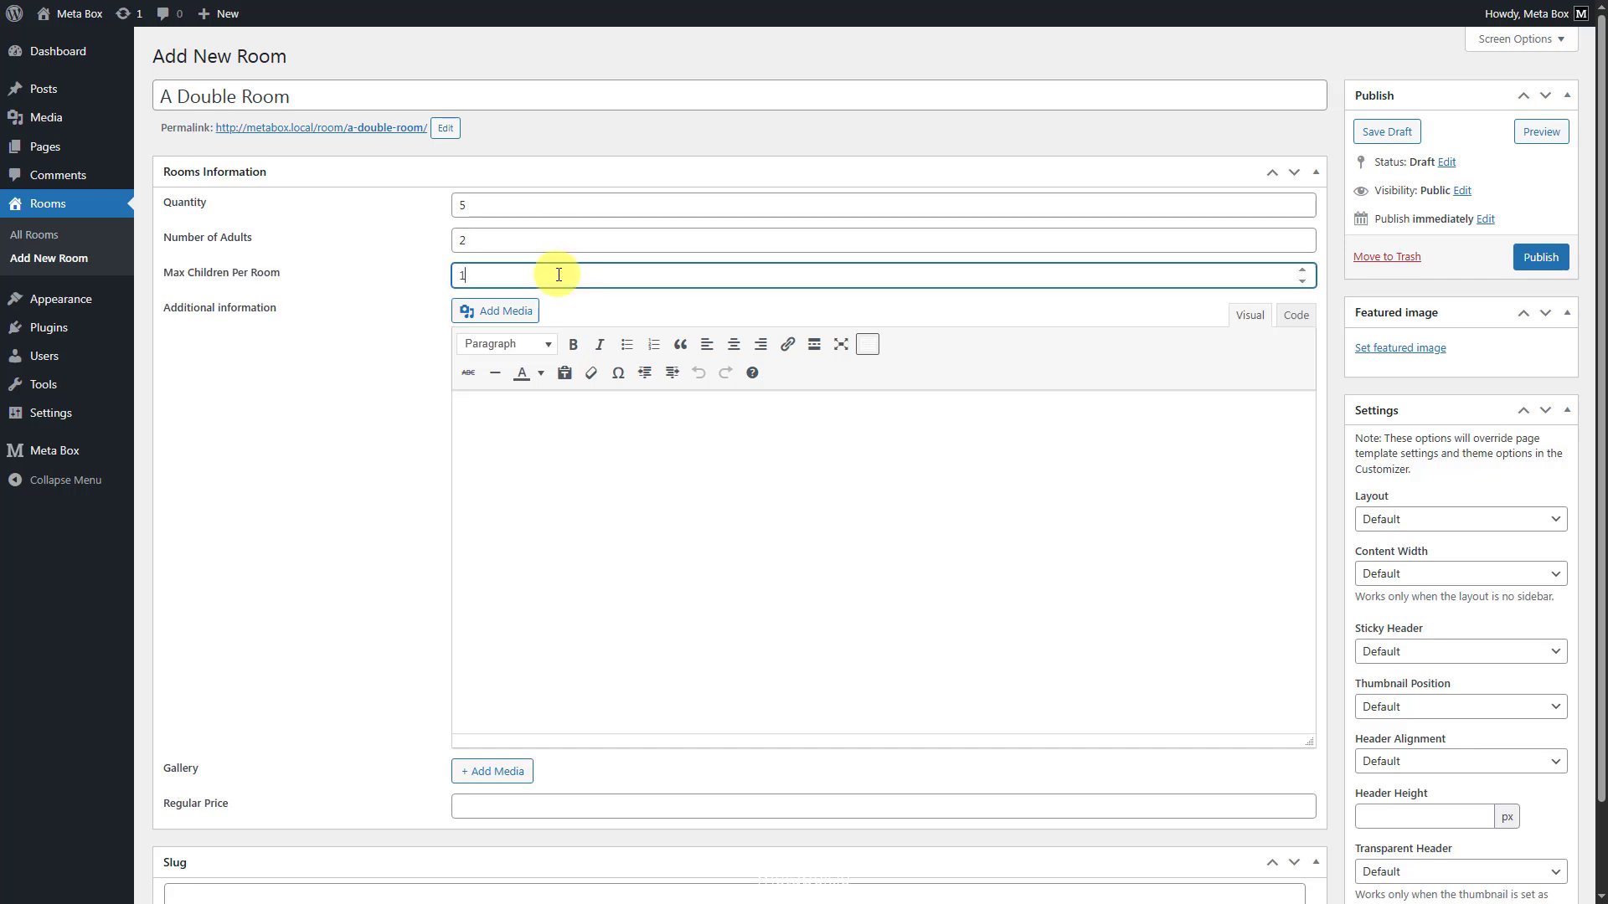
Paste the double room description into Additional information and add the first five media library images to the Gallery
click(921, 498)
key(ctrl+v)
click(494, 772)
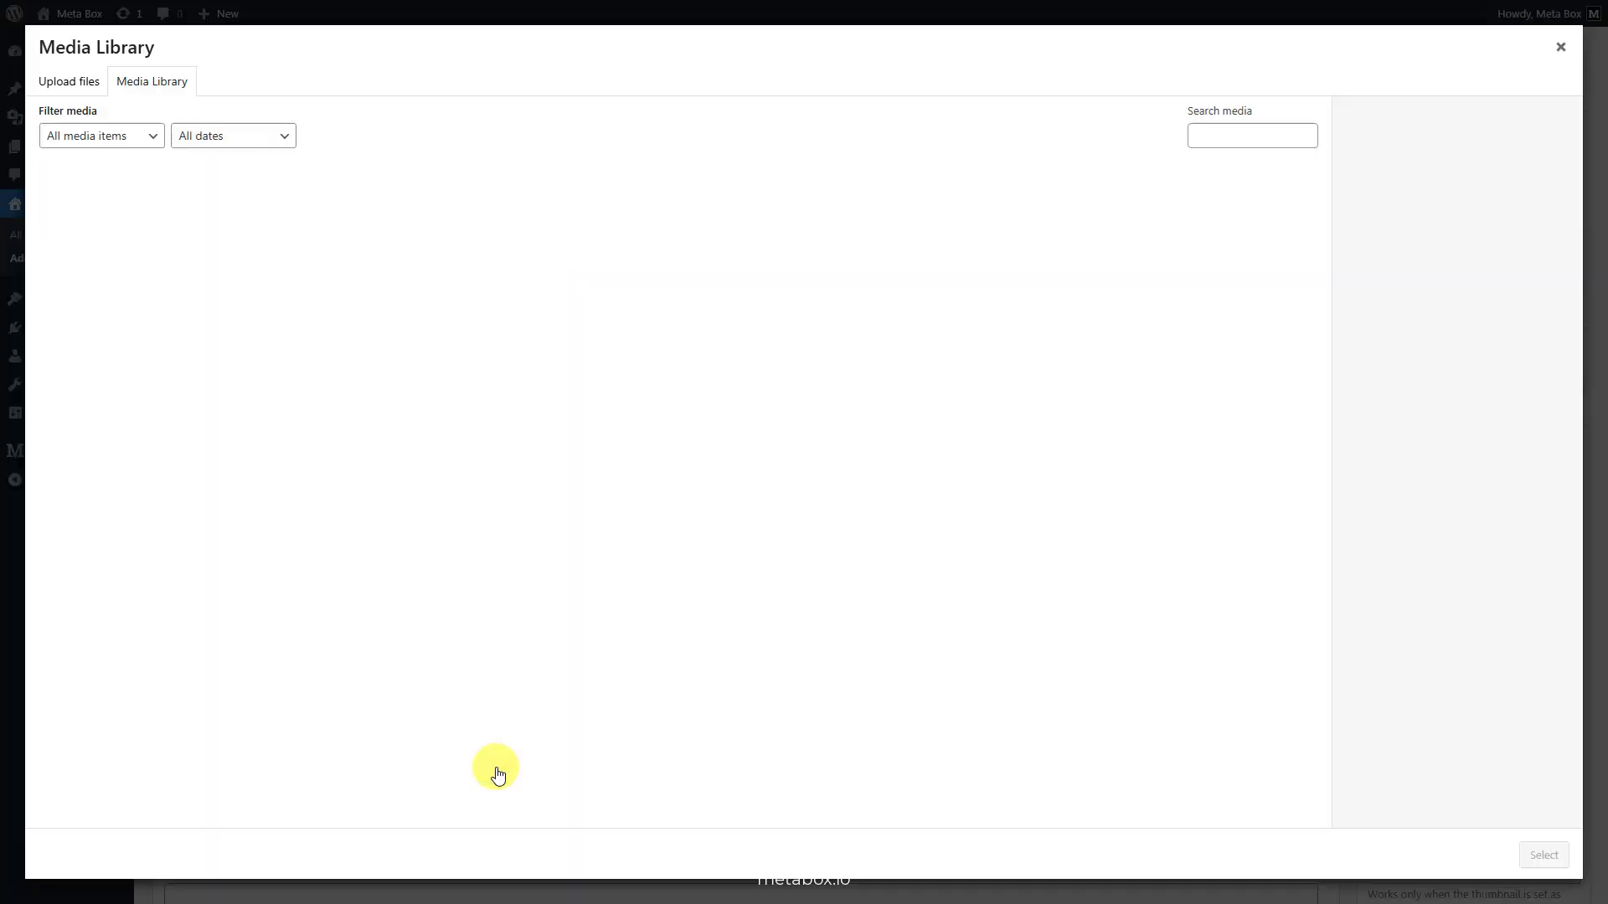
click(108, 250)
click(242, 231)
click(335, 229)
click(503, 231)
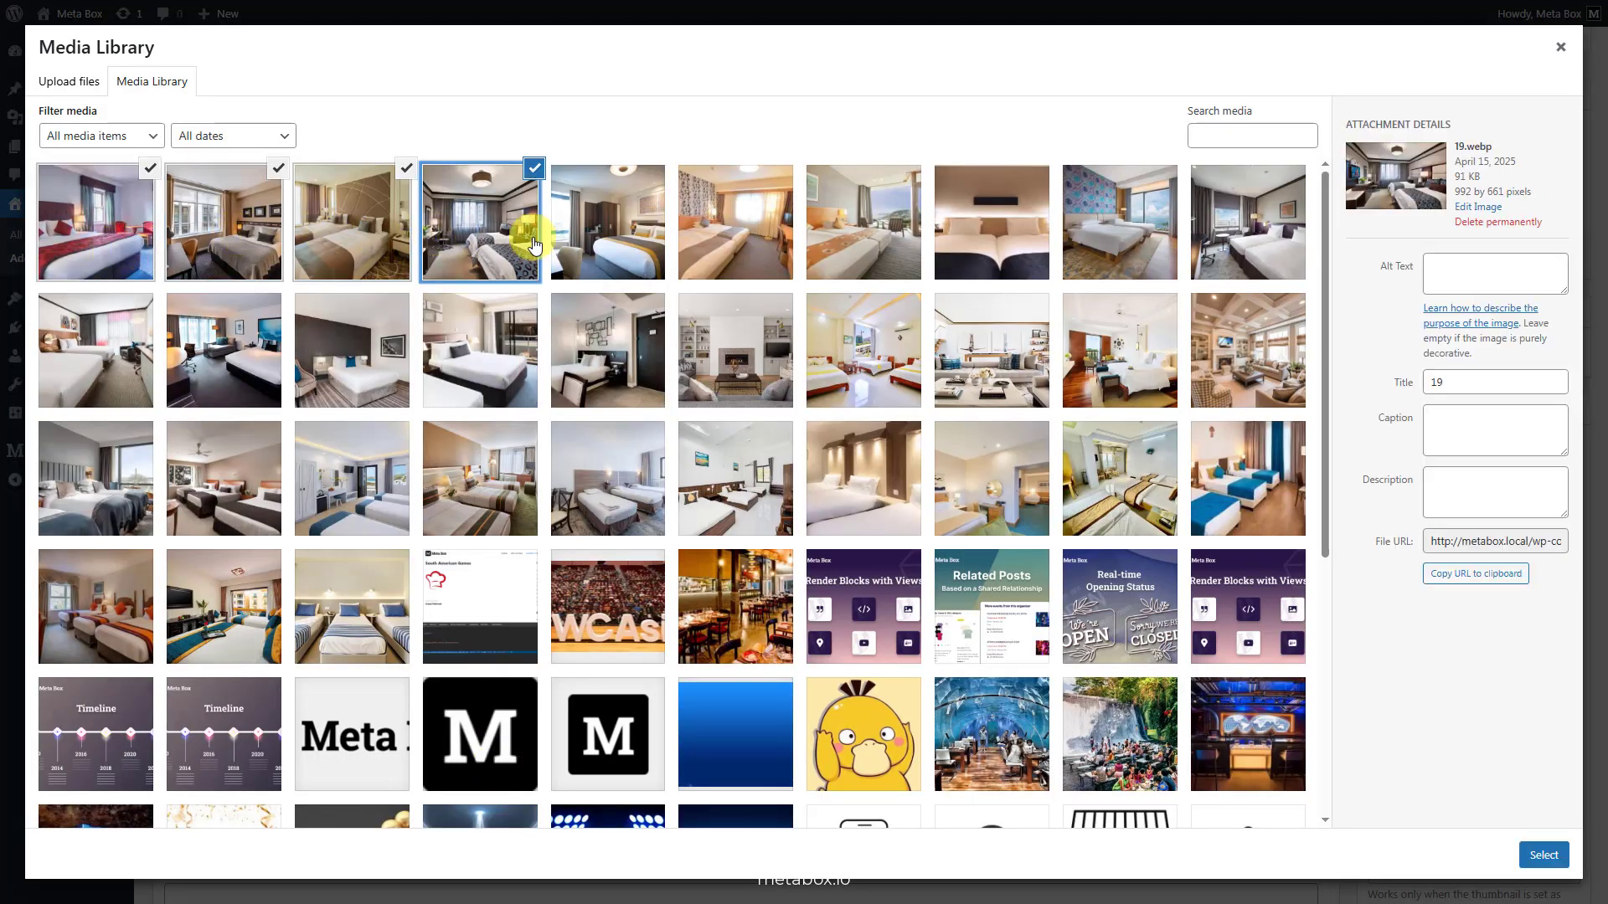
click(608, 227)
click(1543, 855)
Set the room's Regular Price to 35 and publish the room
scroll(962, 689, down, 3)
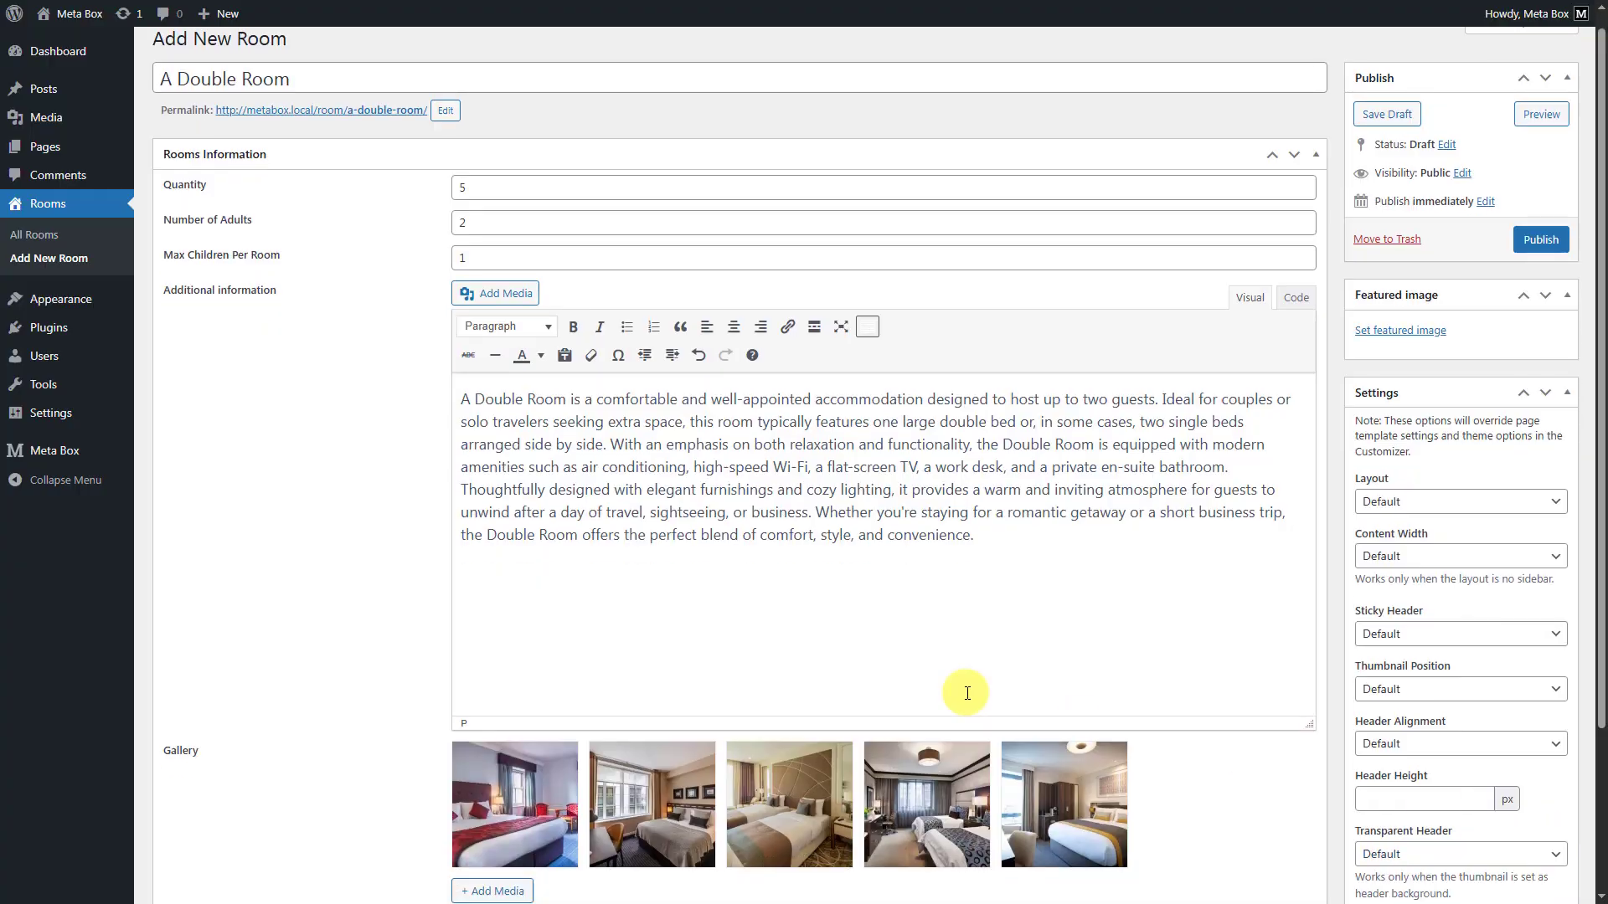
click(490, 719)
text(35)
scroll(1385, 501, up, 3)
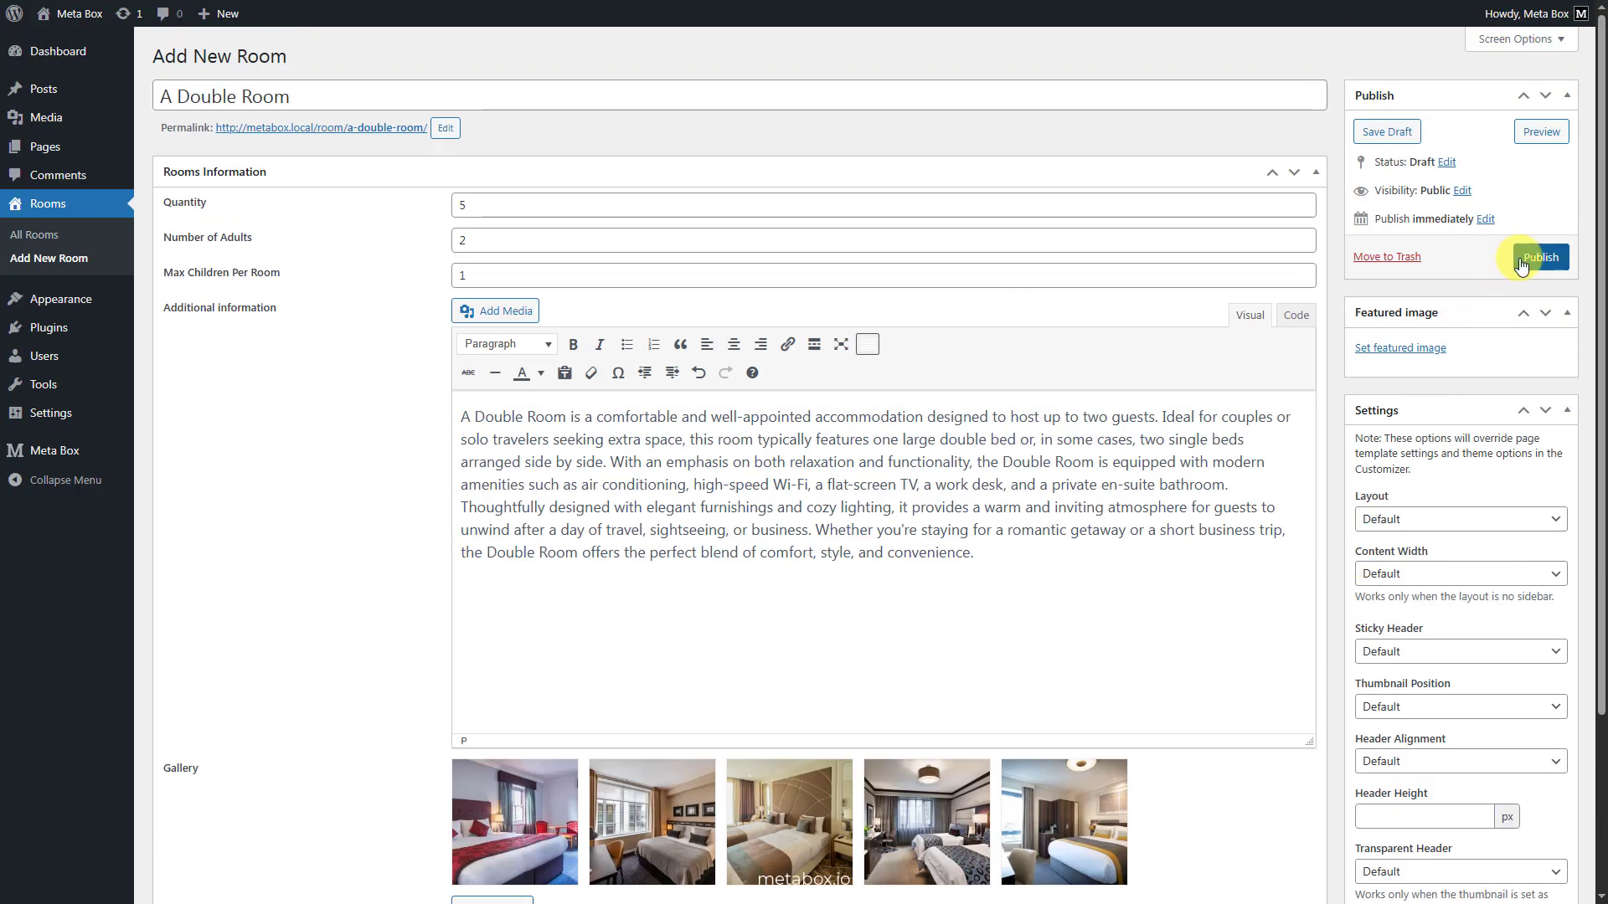
click(1526, 263)
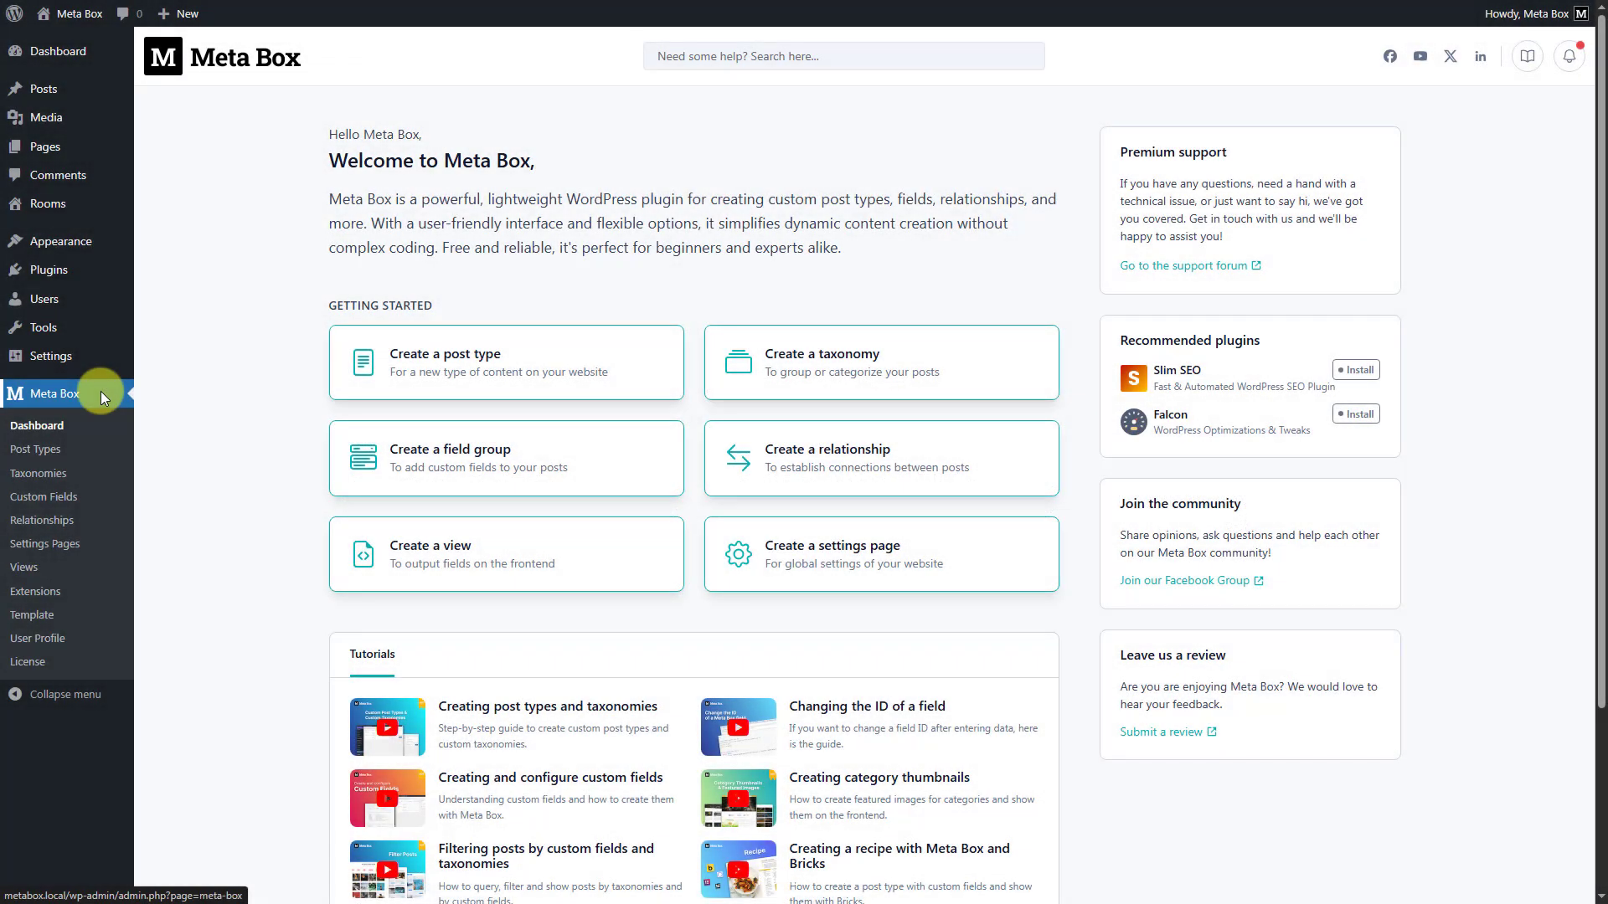
Create a Meta Box taxonomy with plural name "Room Types" and singular name "Room Type", and enable Show admin column
click(58, 473)
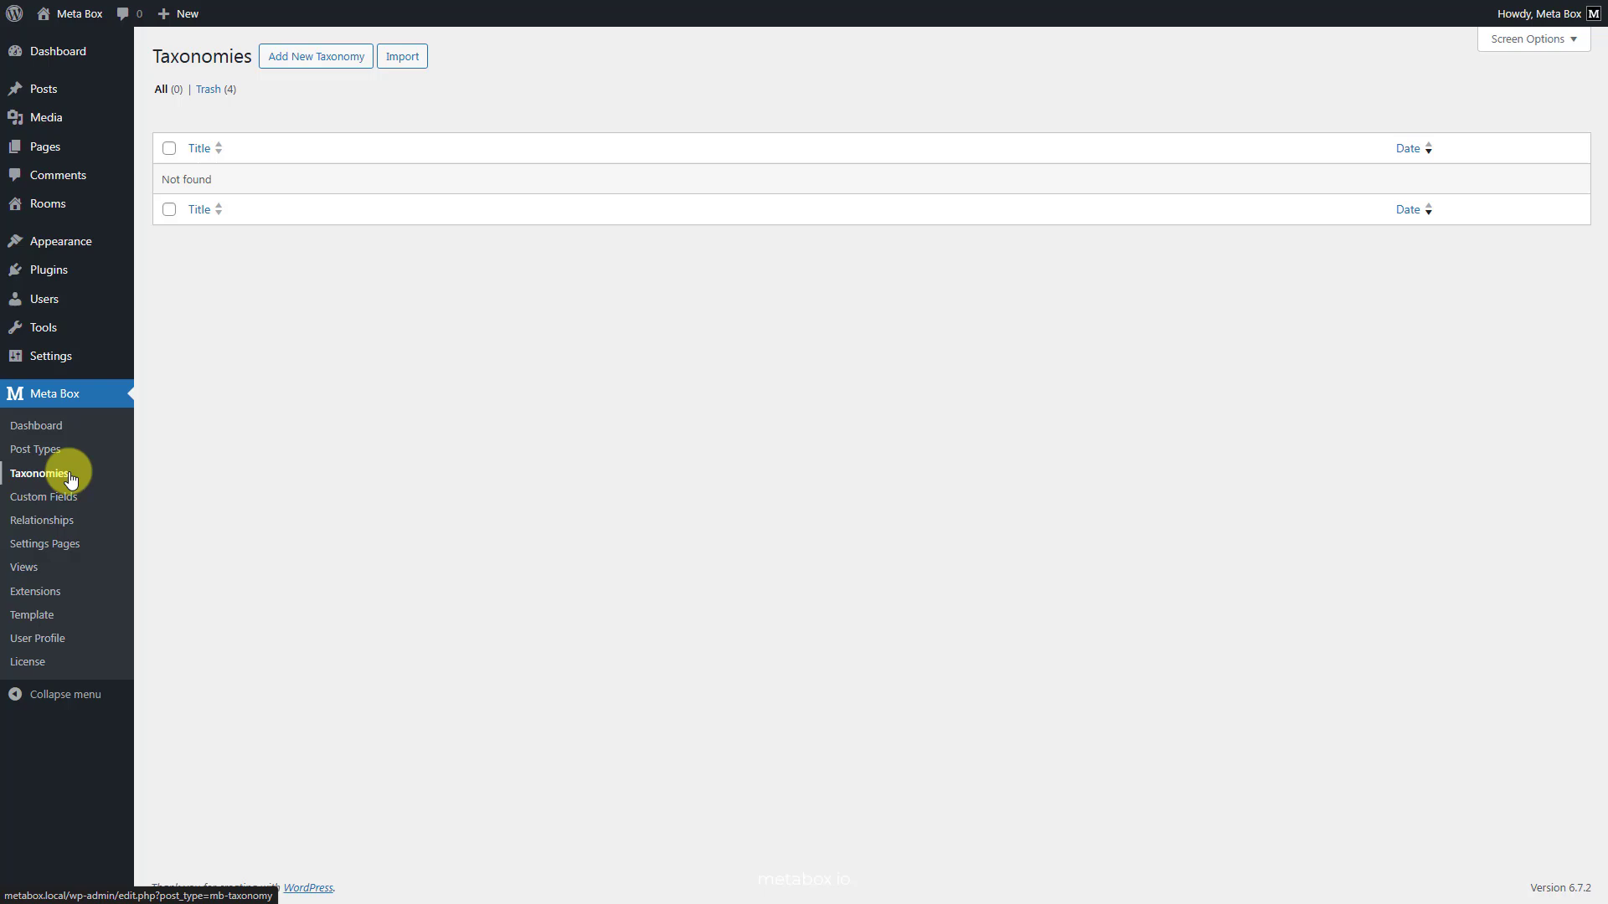
click(328, 61)
click(781, 183)
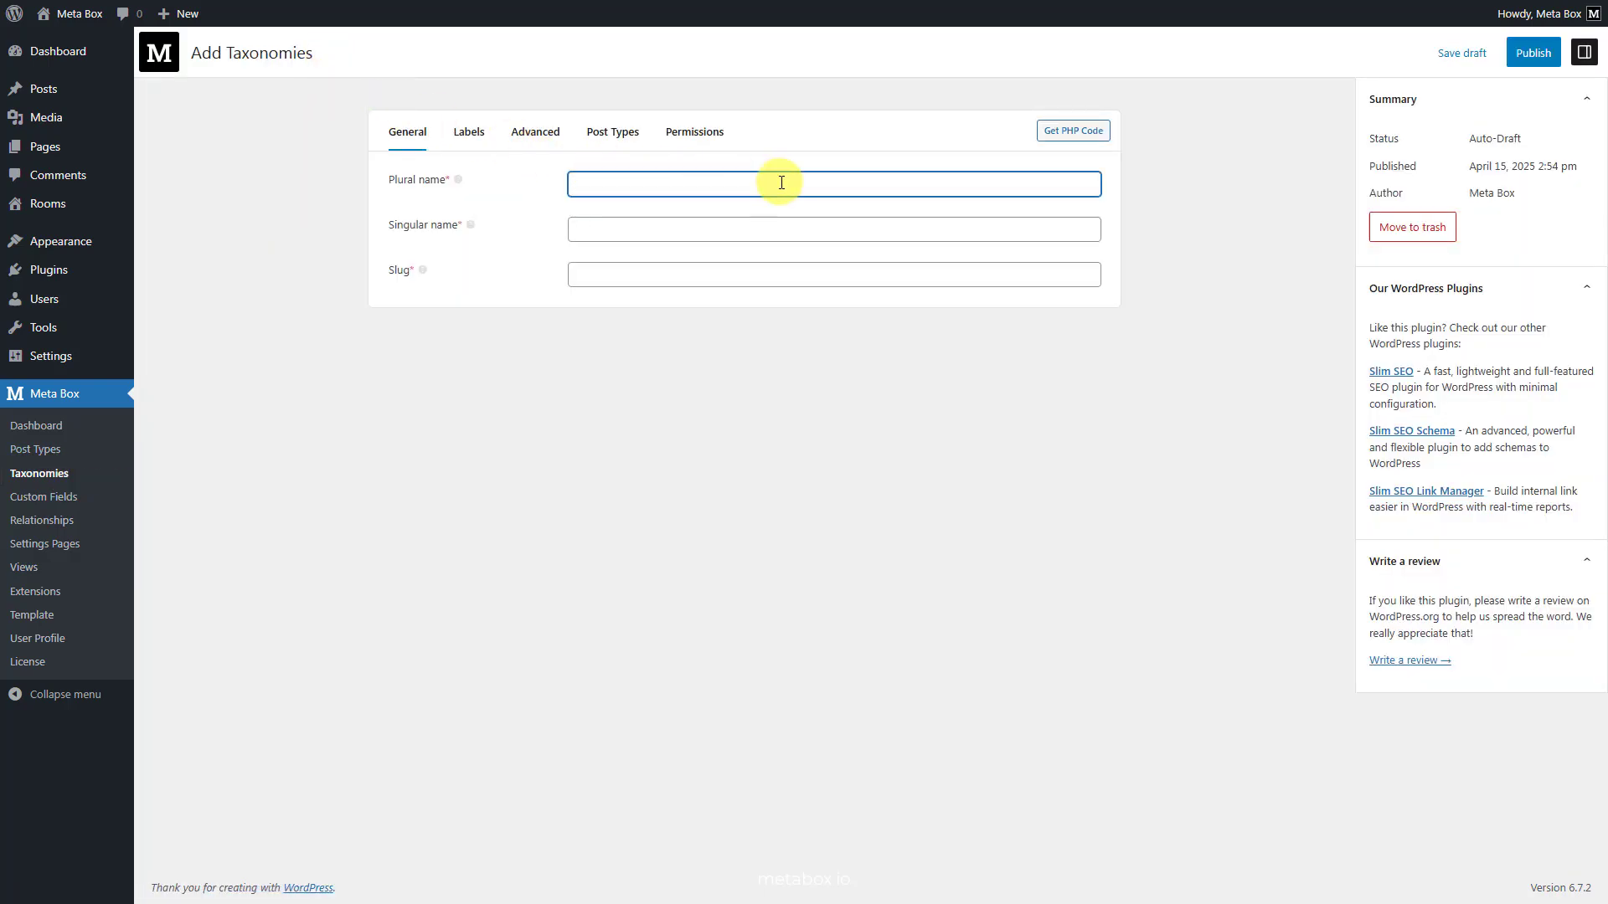
text(Room Types)
click(755, 227)
text(Room Type)
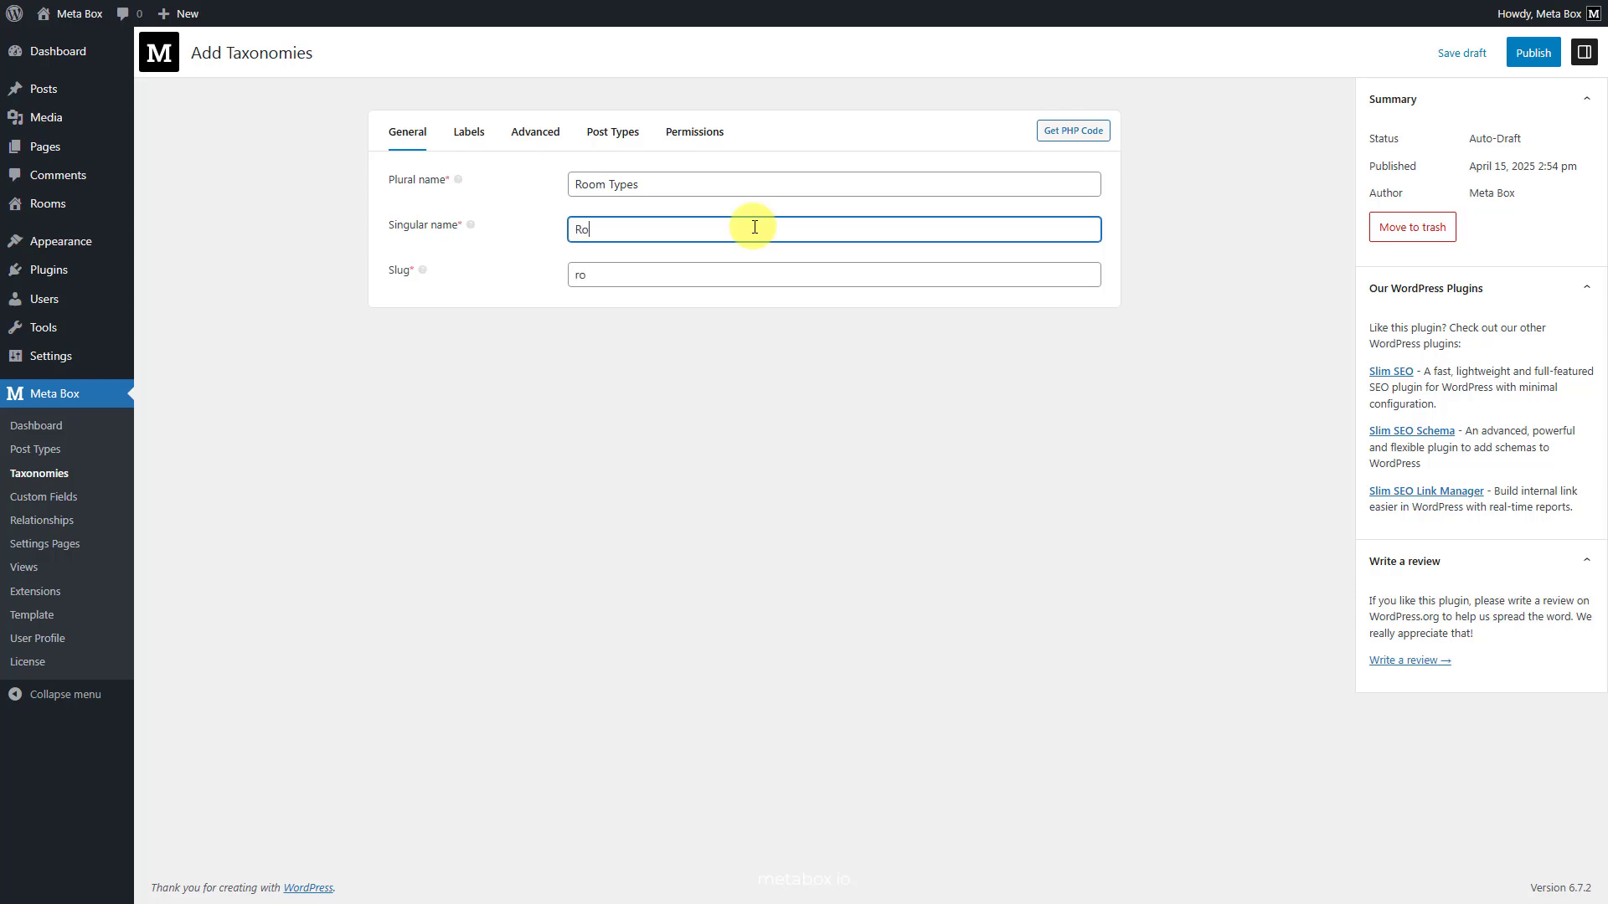
click(542, 142)
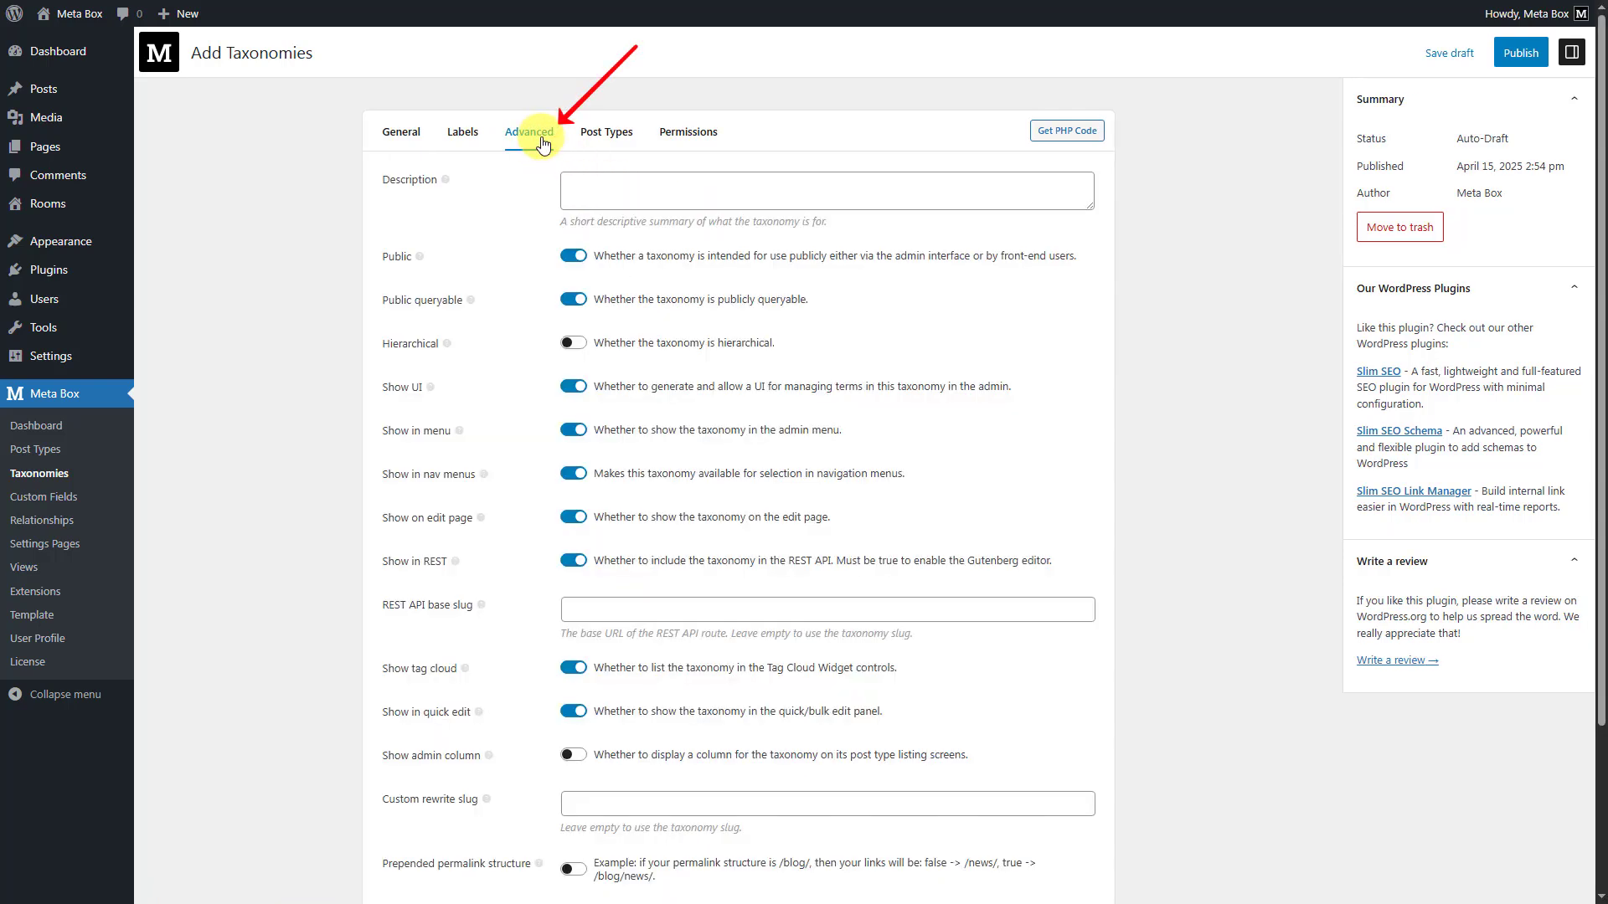
click(574, 756)
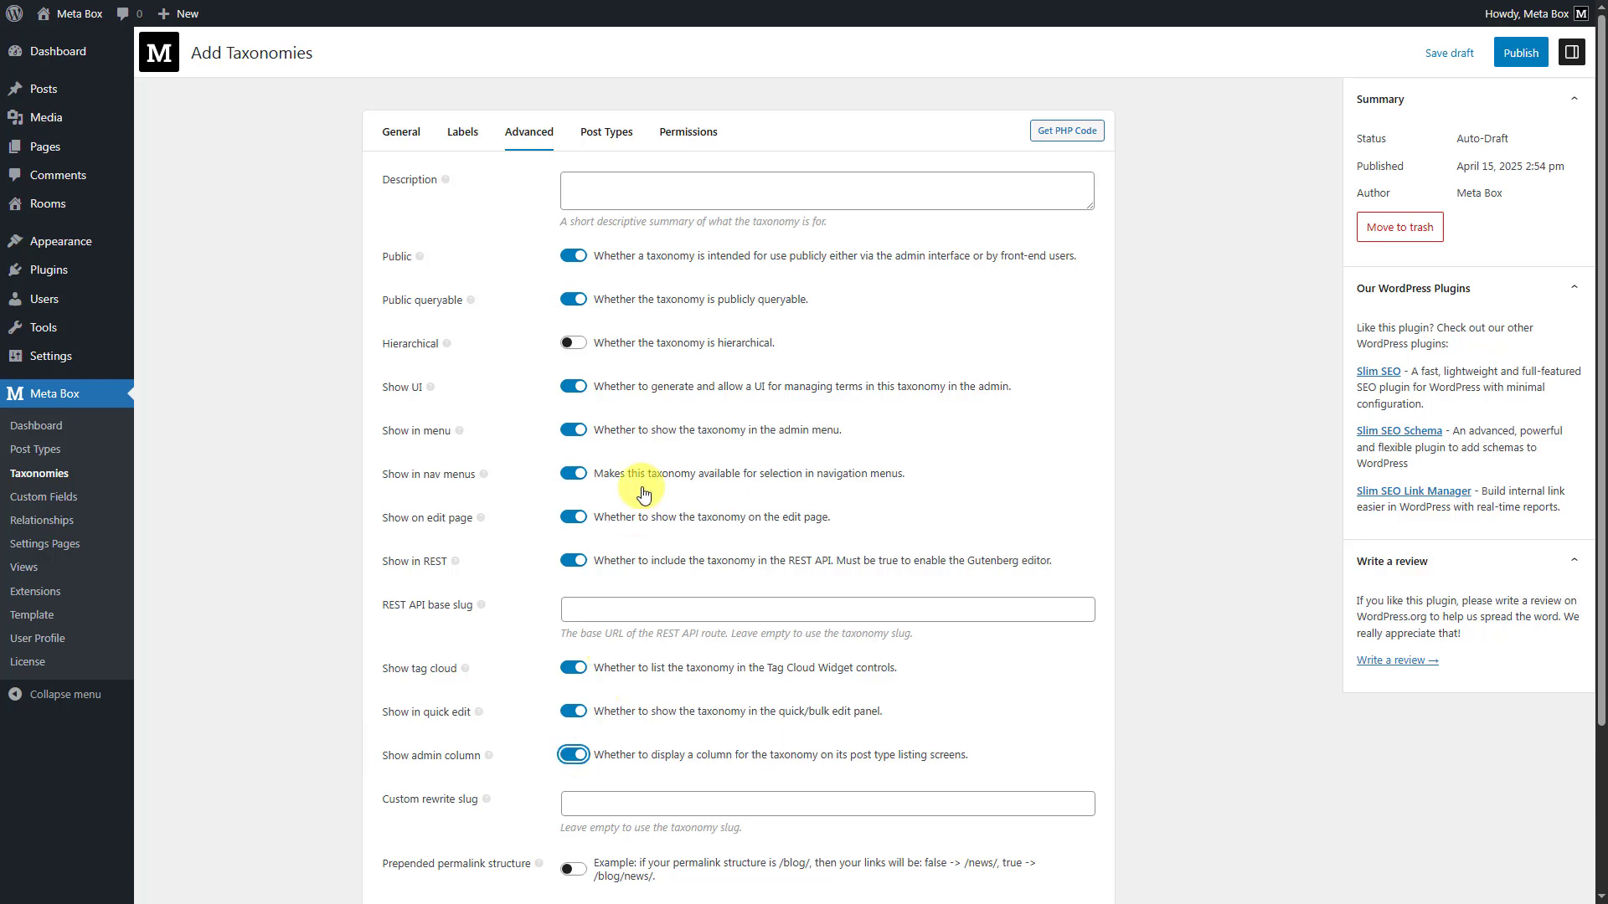
Assign the taxonomy to the Room post type instead of Post and publish it
click(624, 137)
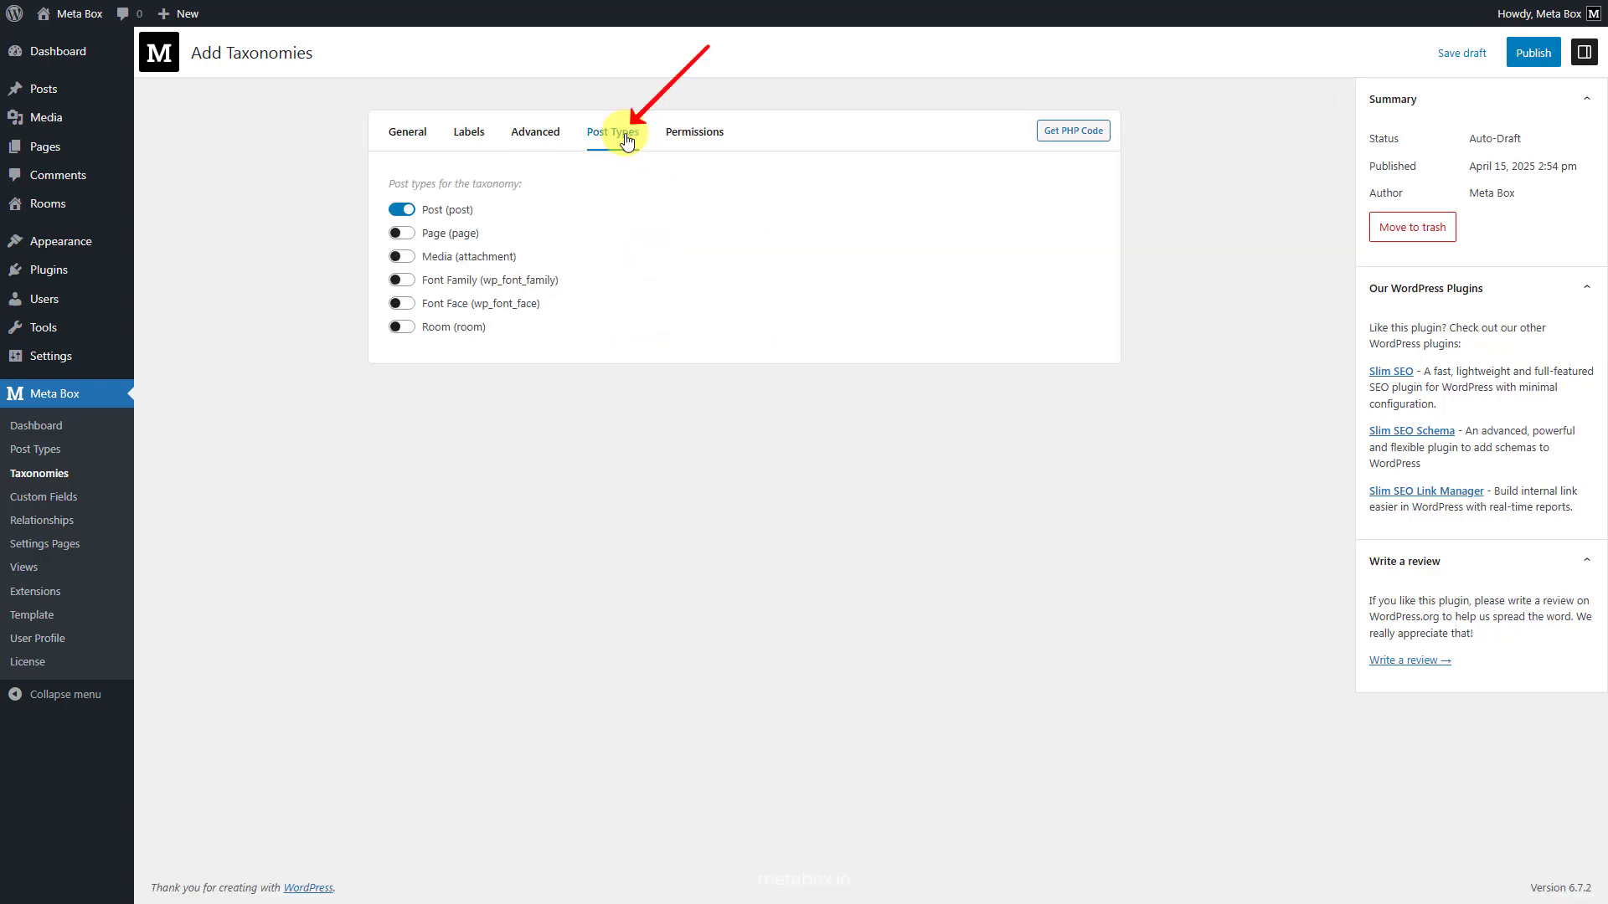
click(398, 210)
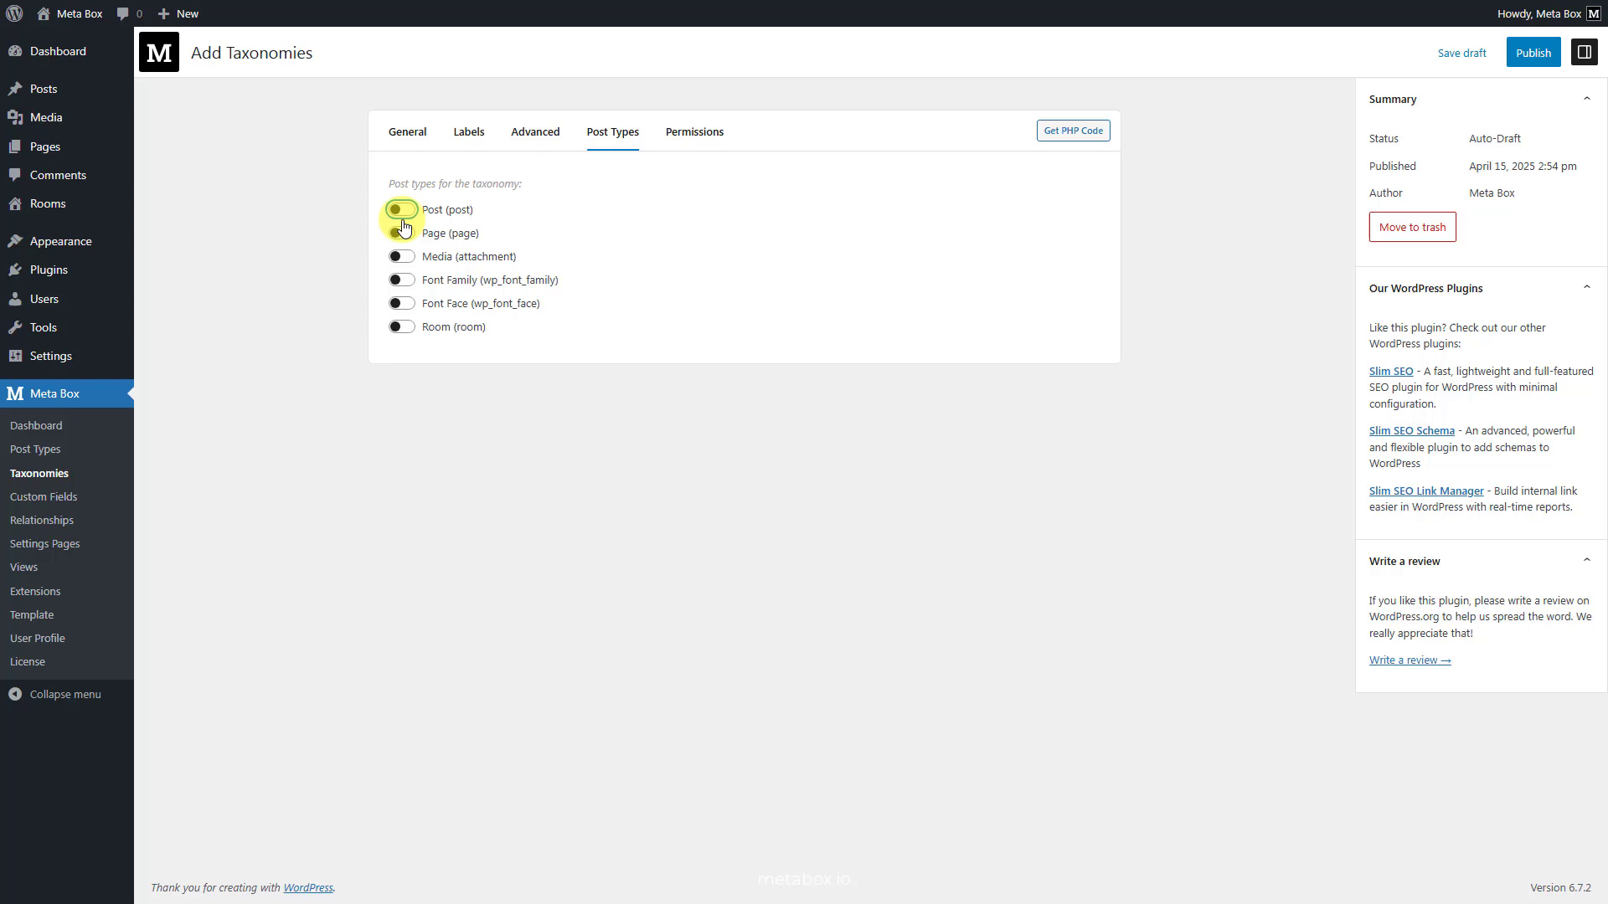
click(402, 328)
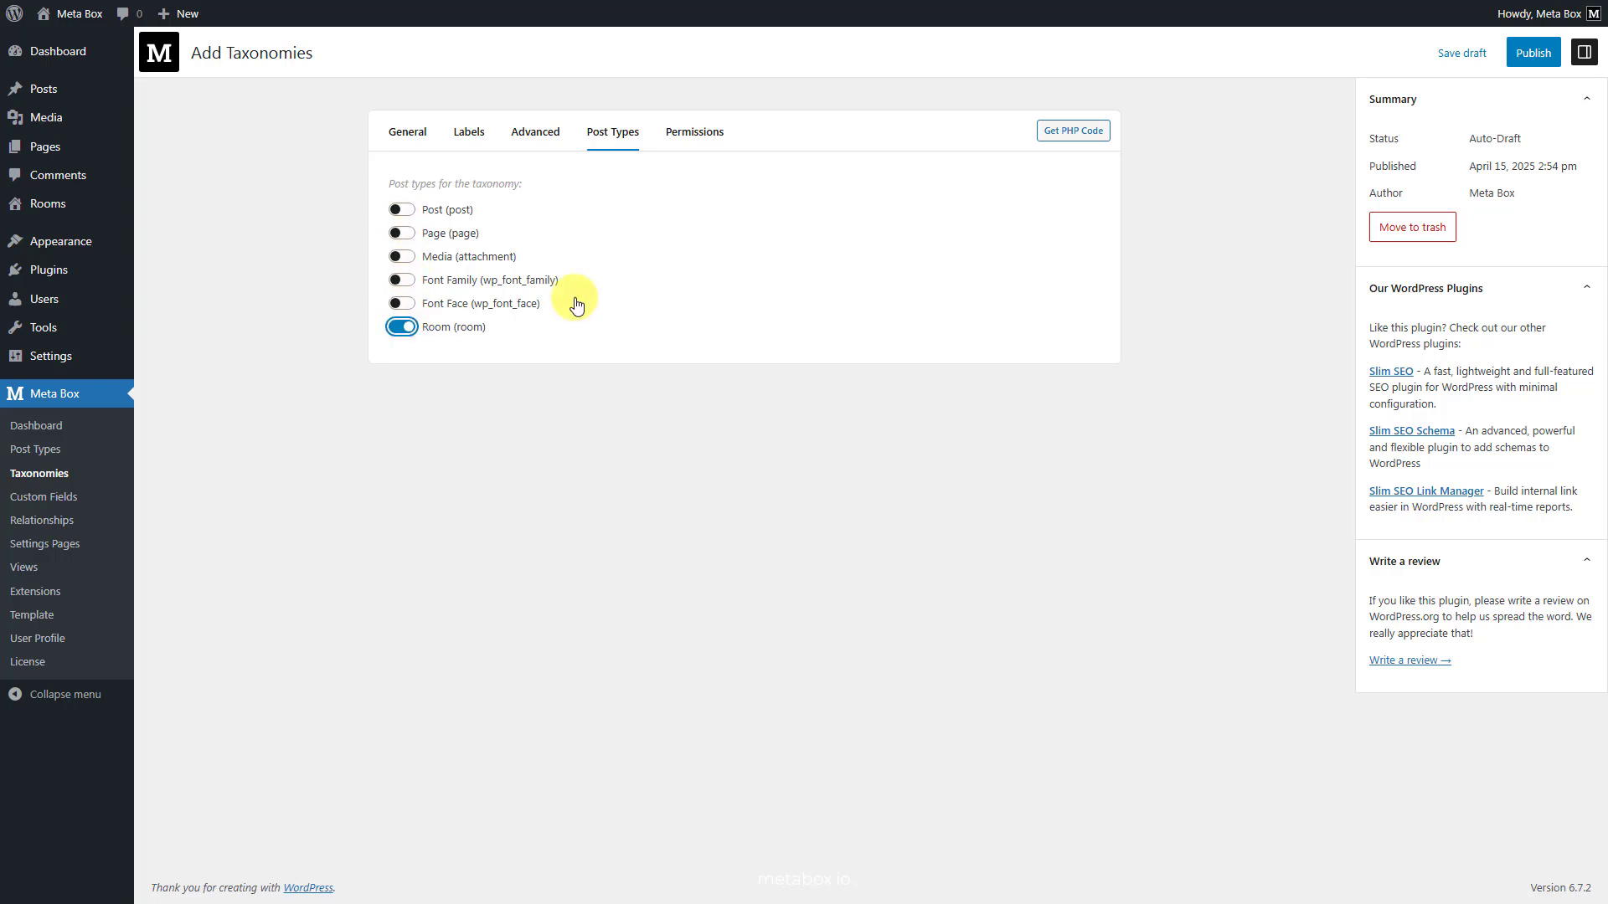
click(1533, 54)
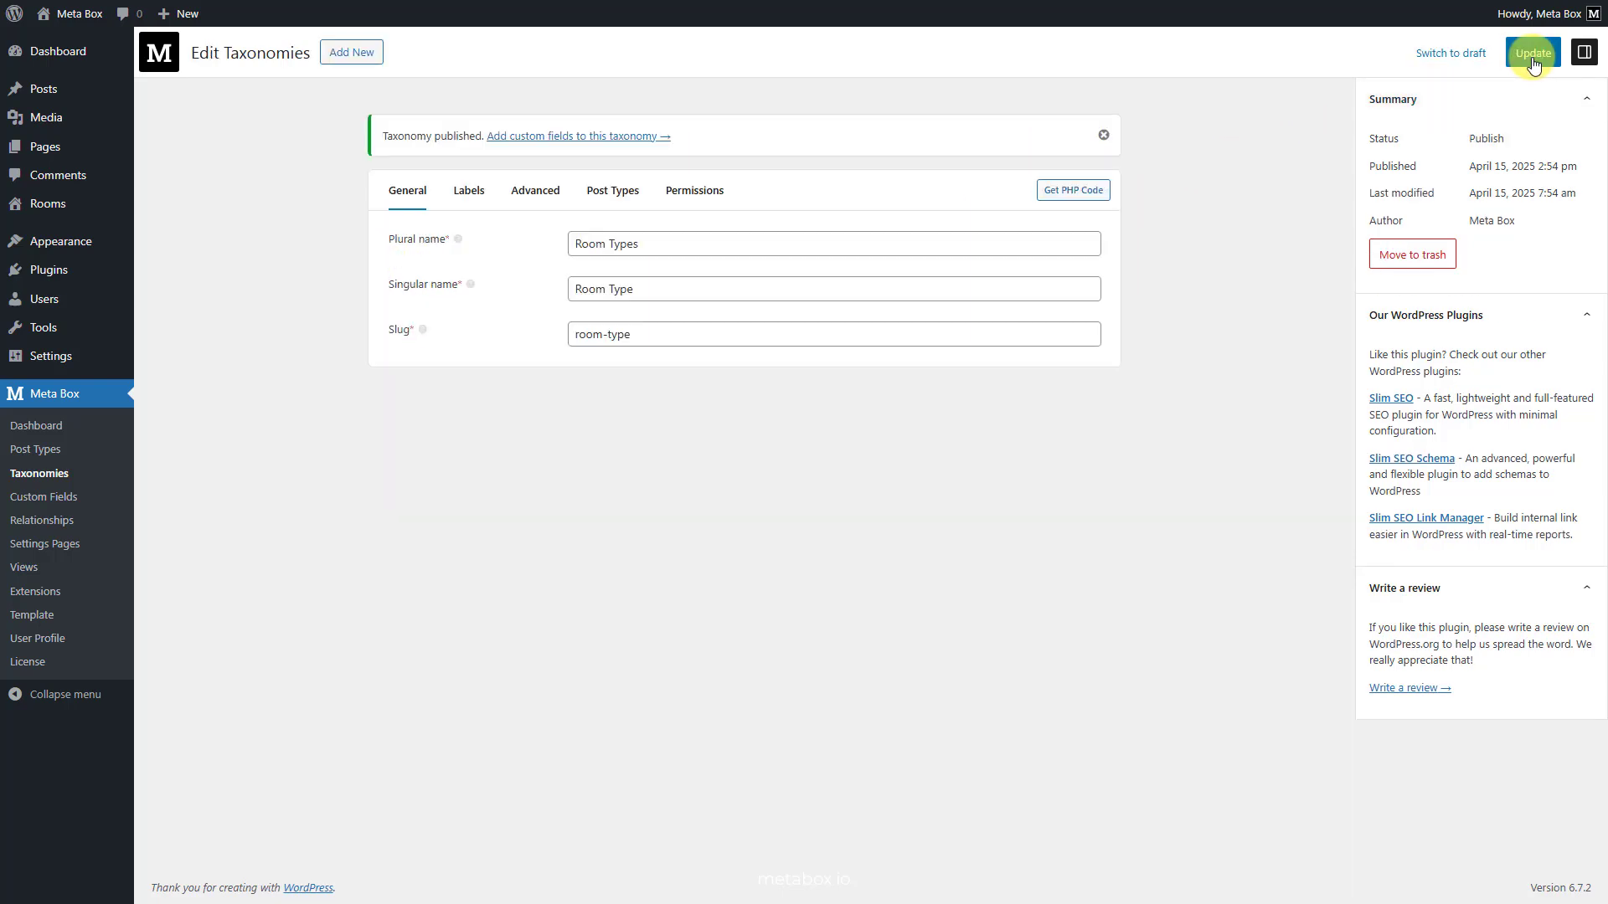
Add a room type named "Double" with slug "double" and description "A room assigned to two people"
mouse_move(79, 205)
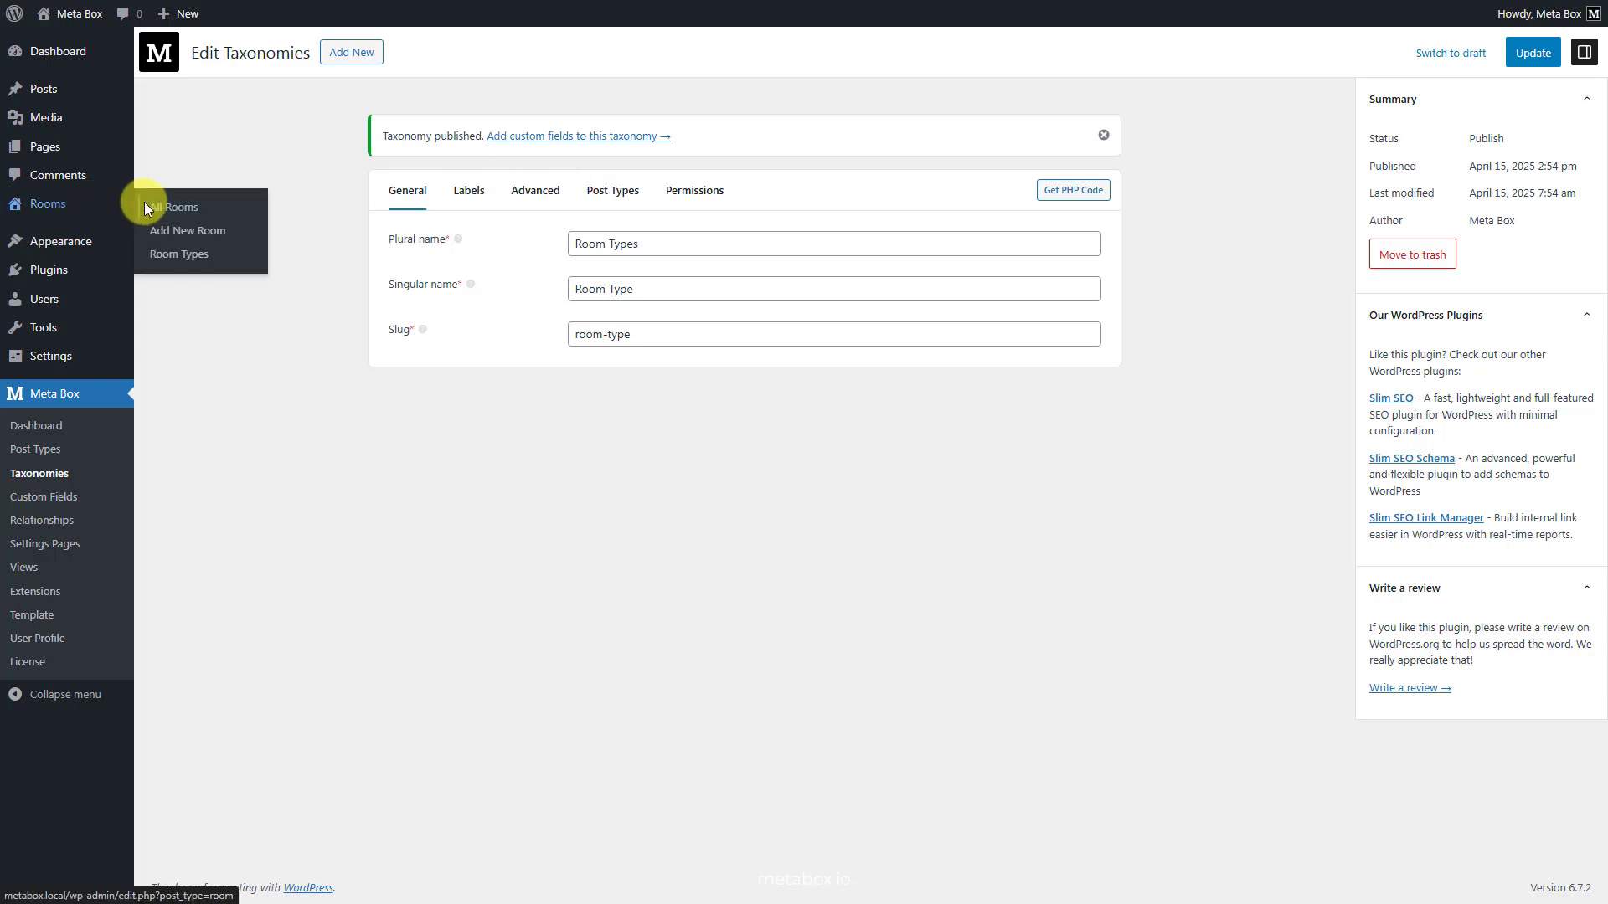
click(155, 256)
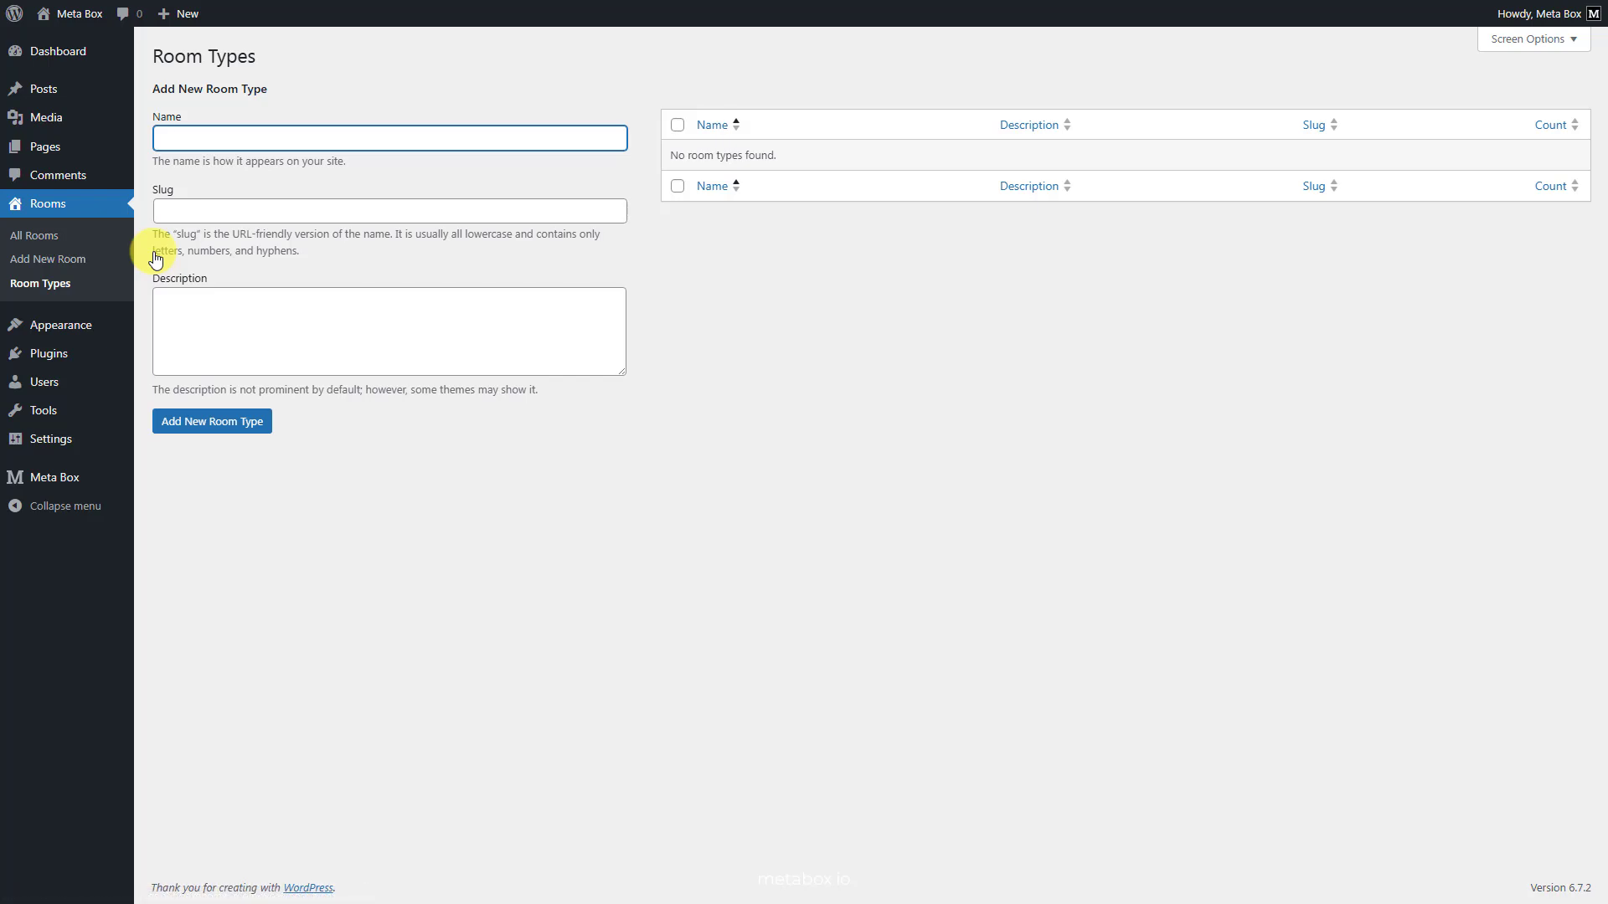
text(Double)
click(440, 211)
text(double)
click(464, 305)
text(A room assigned to two people)
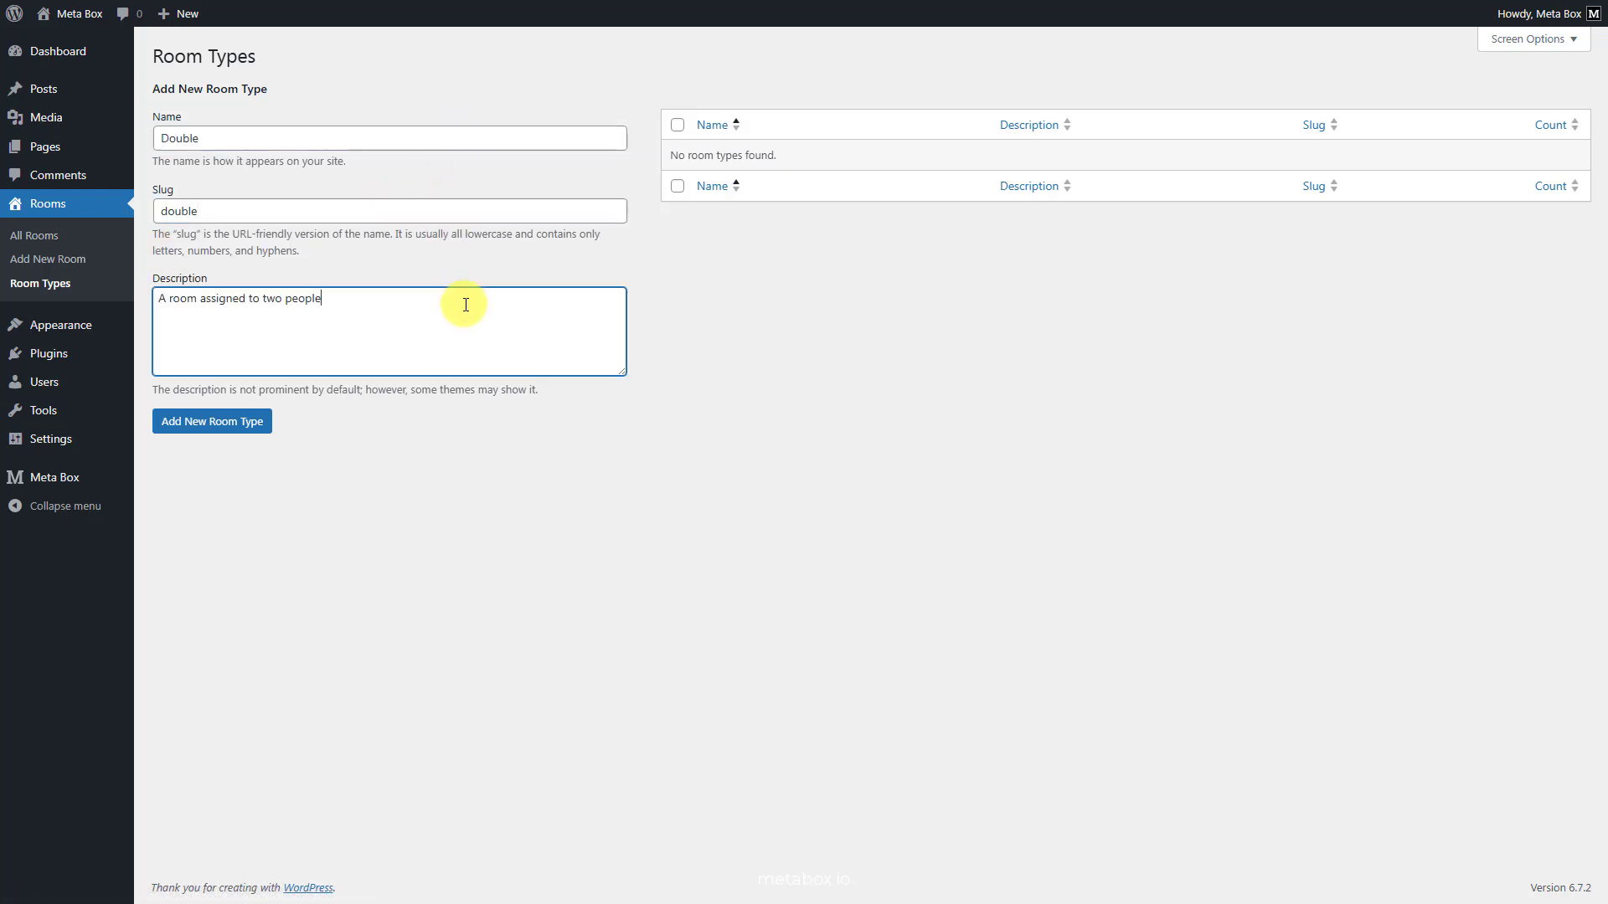
click(215, 422)
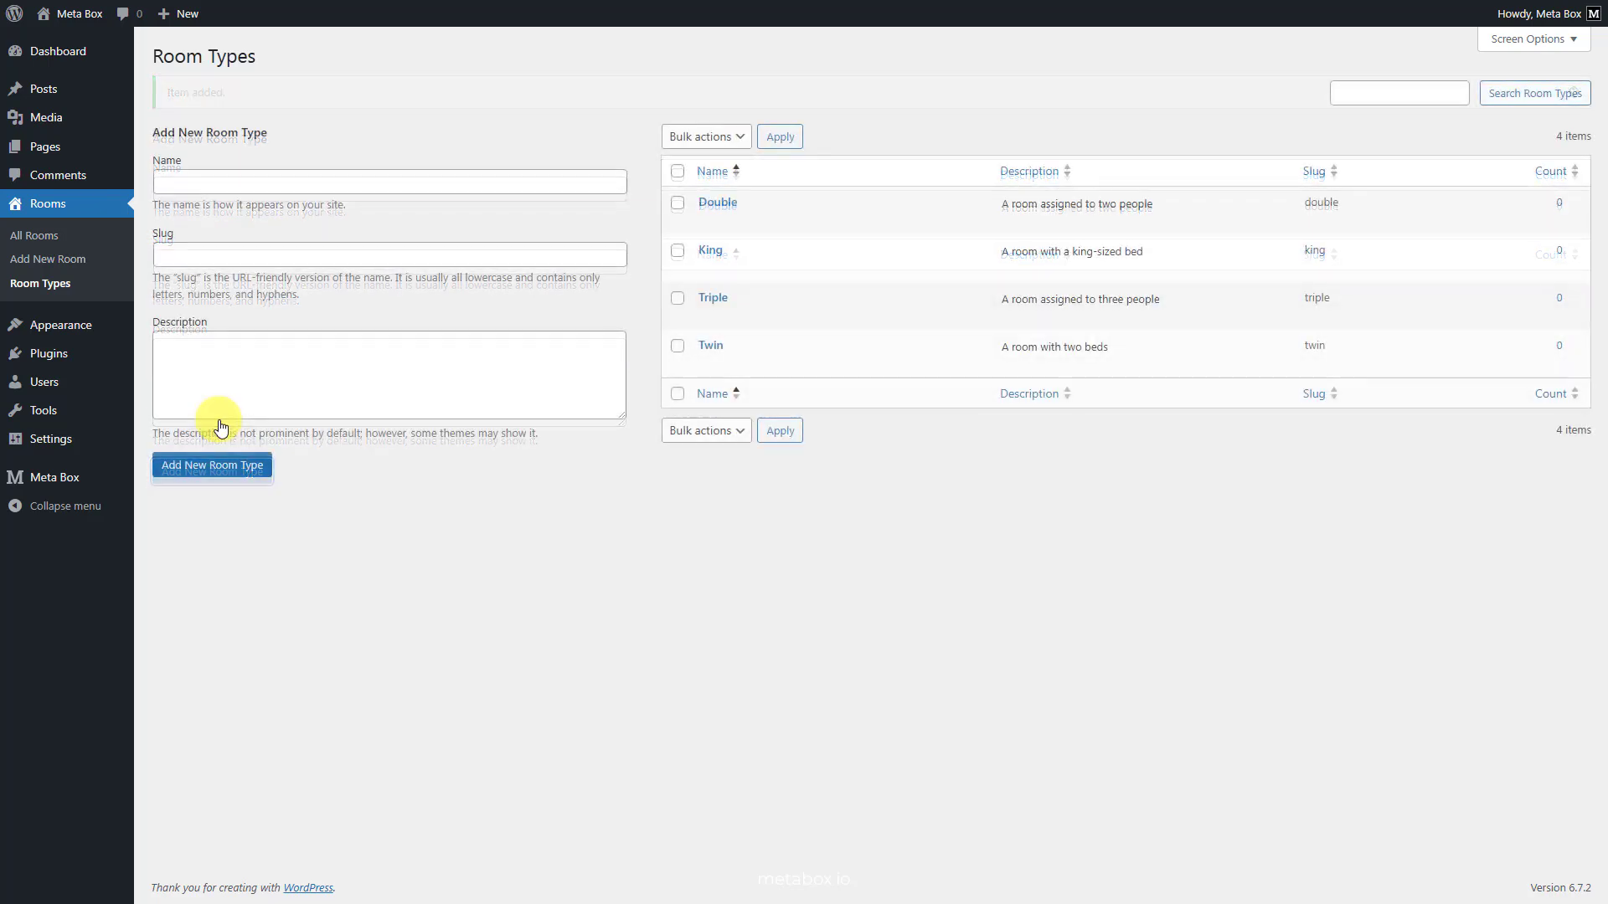
Assign the "Double" room type to the room "A Double Room" and update the room
click(35, 236)
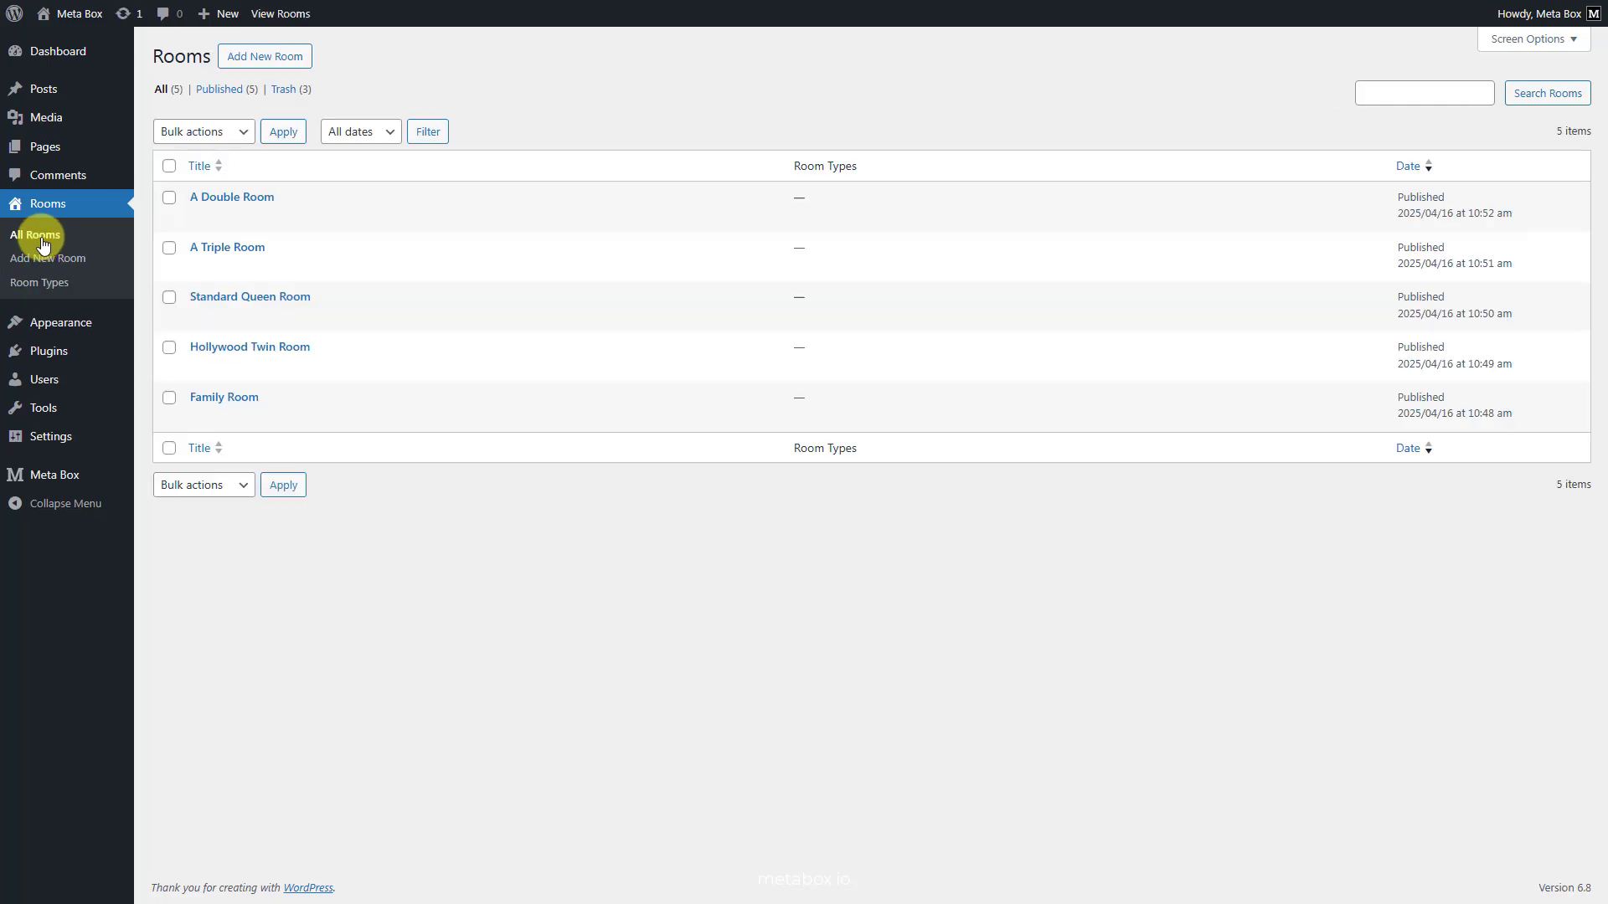
click(199, 220)
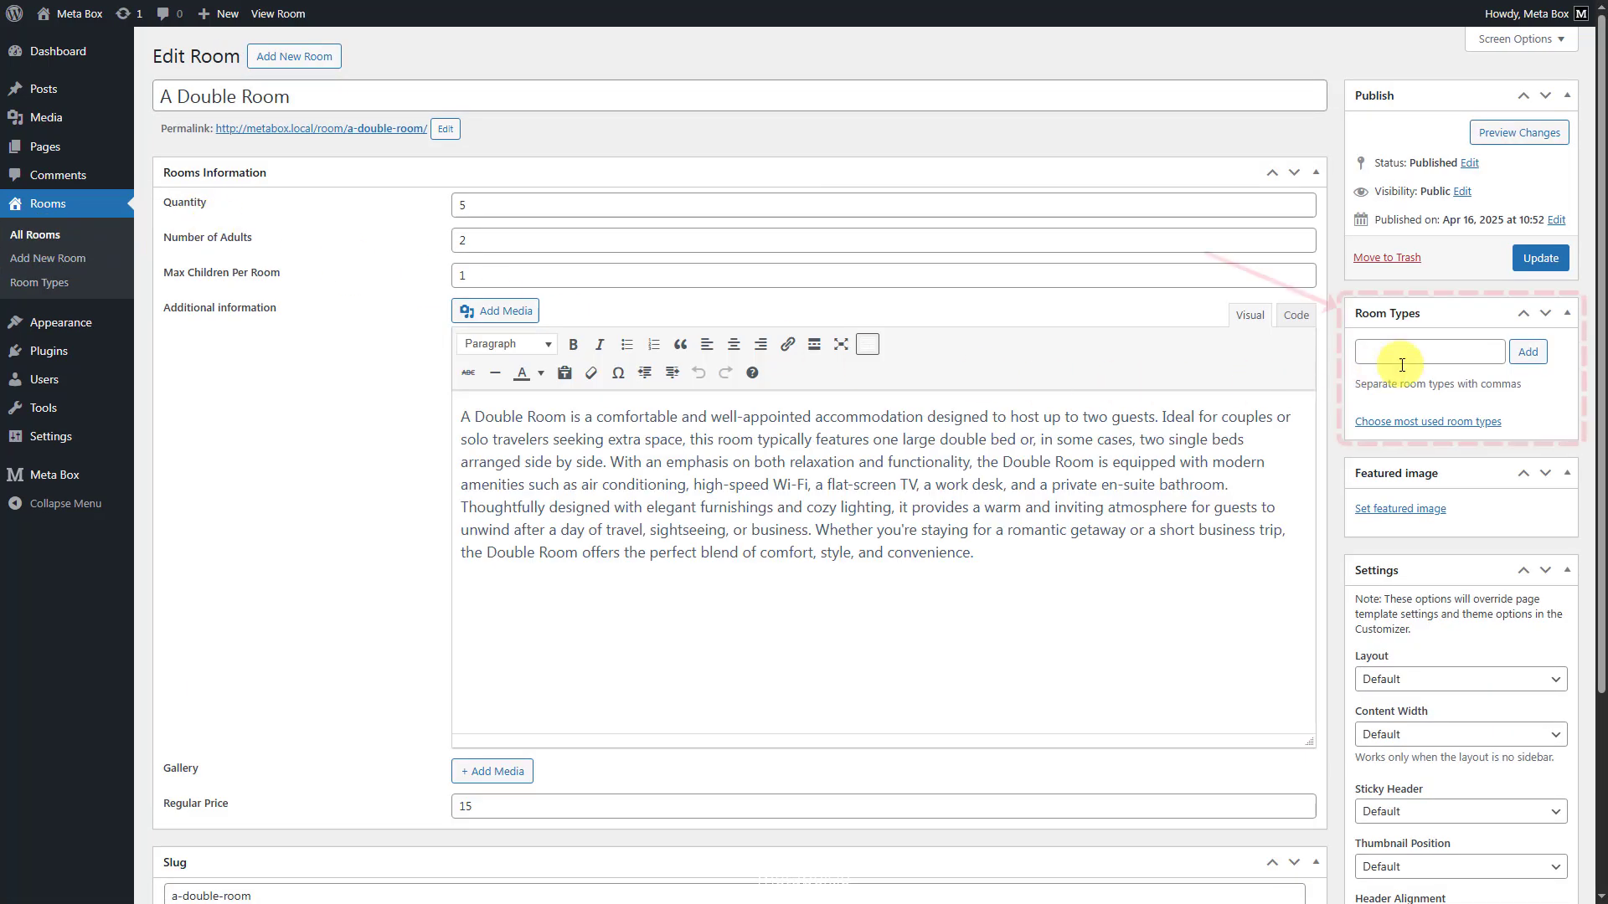
click(1437, 351)
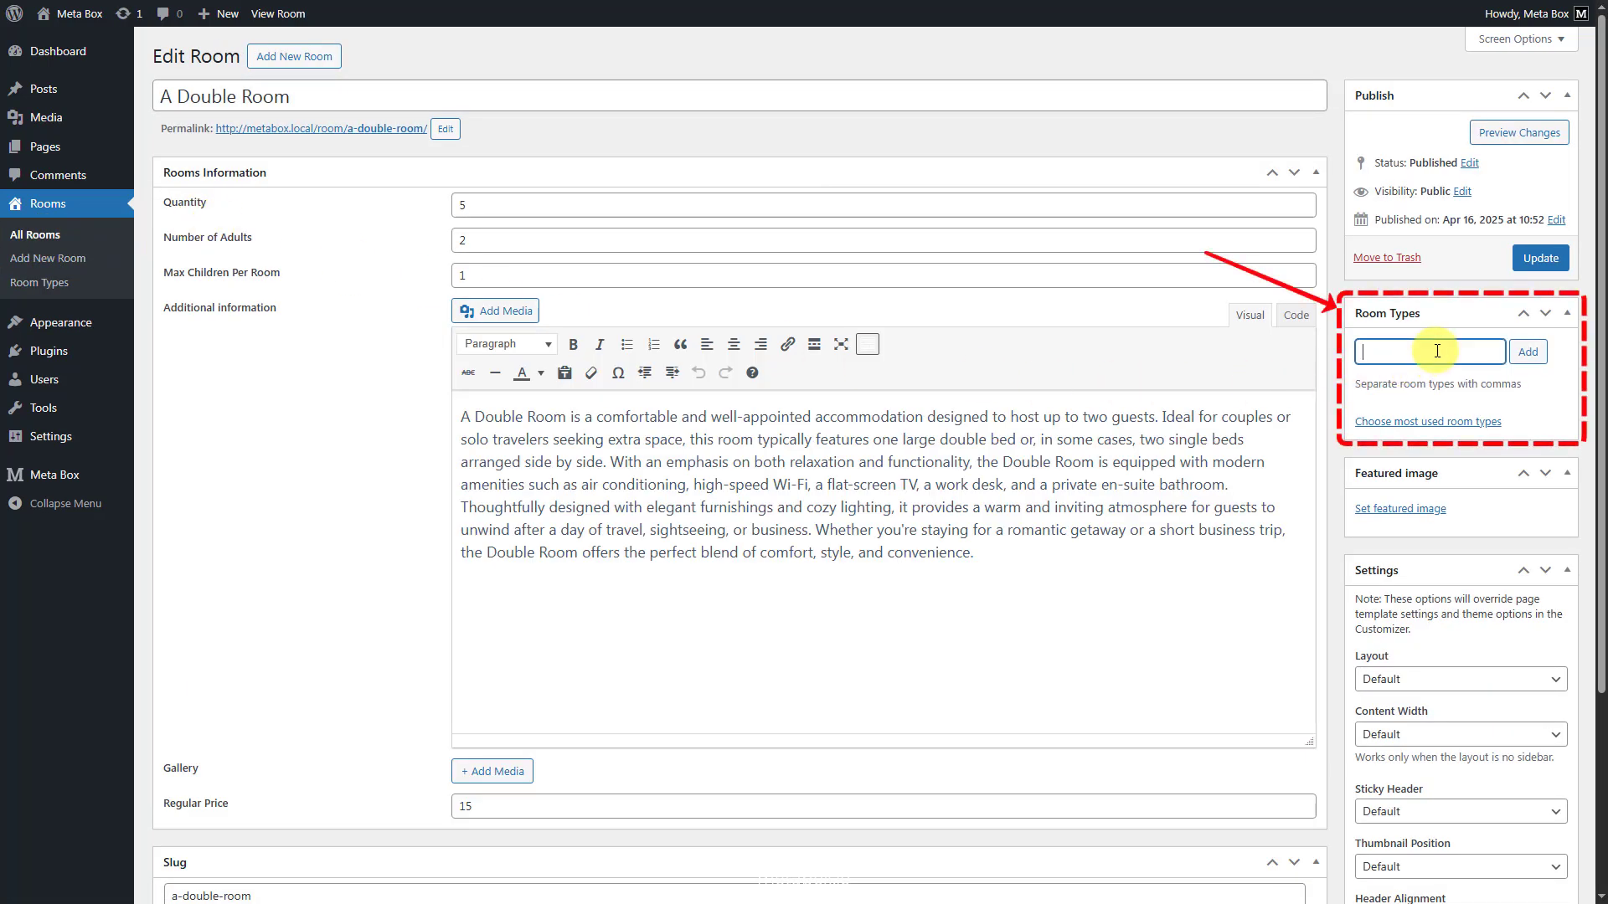
text(dou)
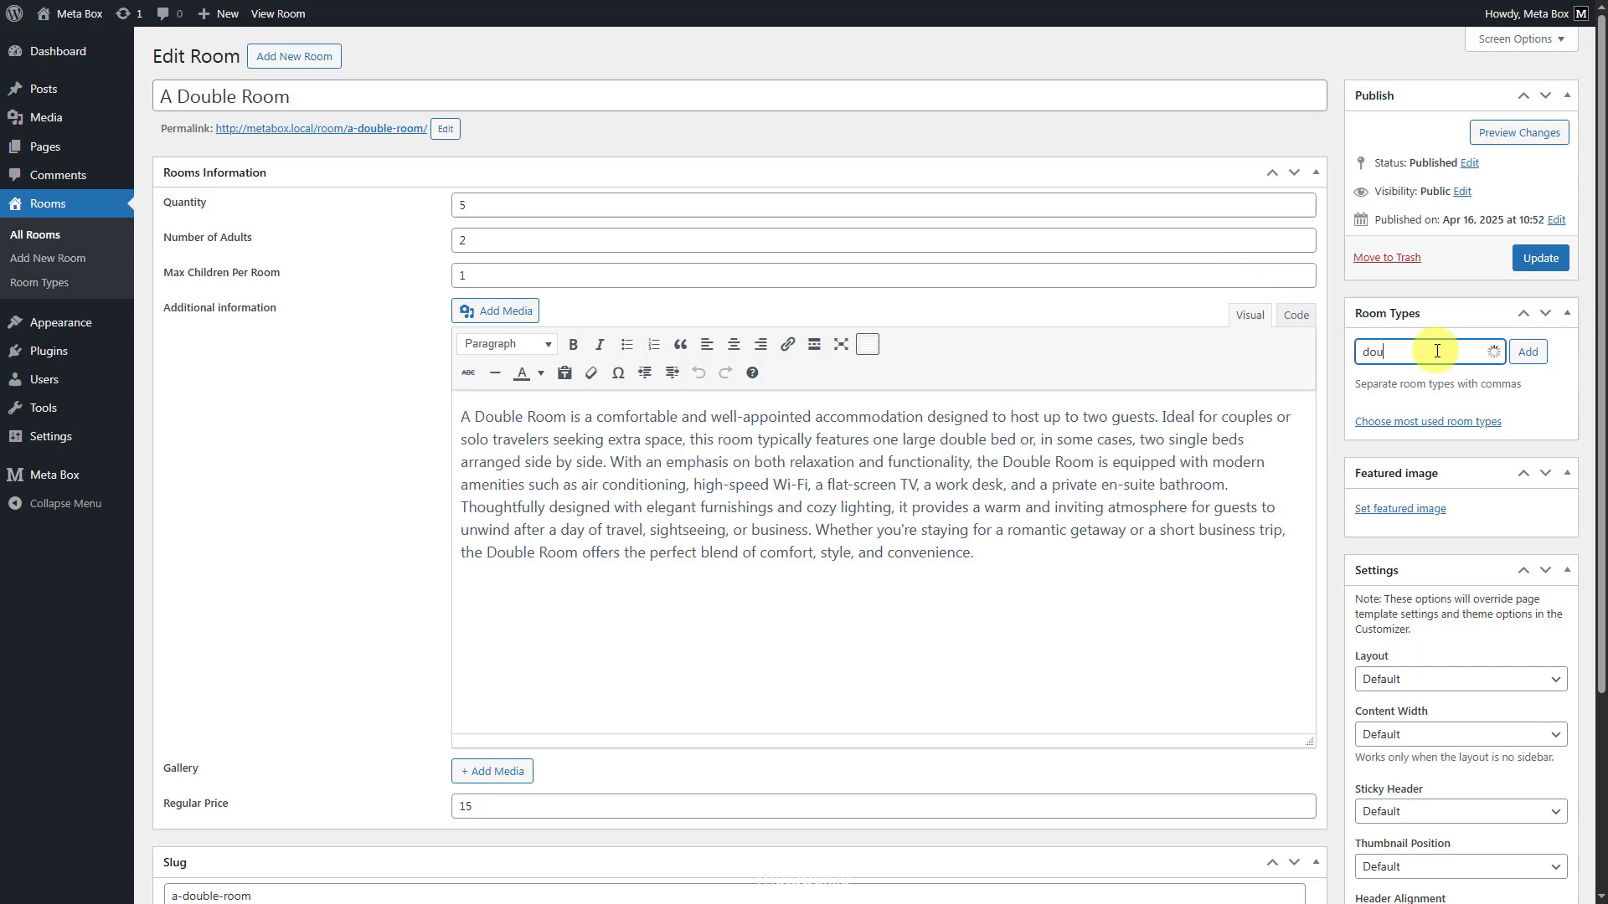
click(1392, 372)
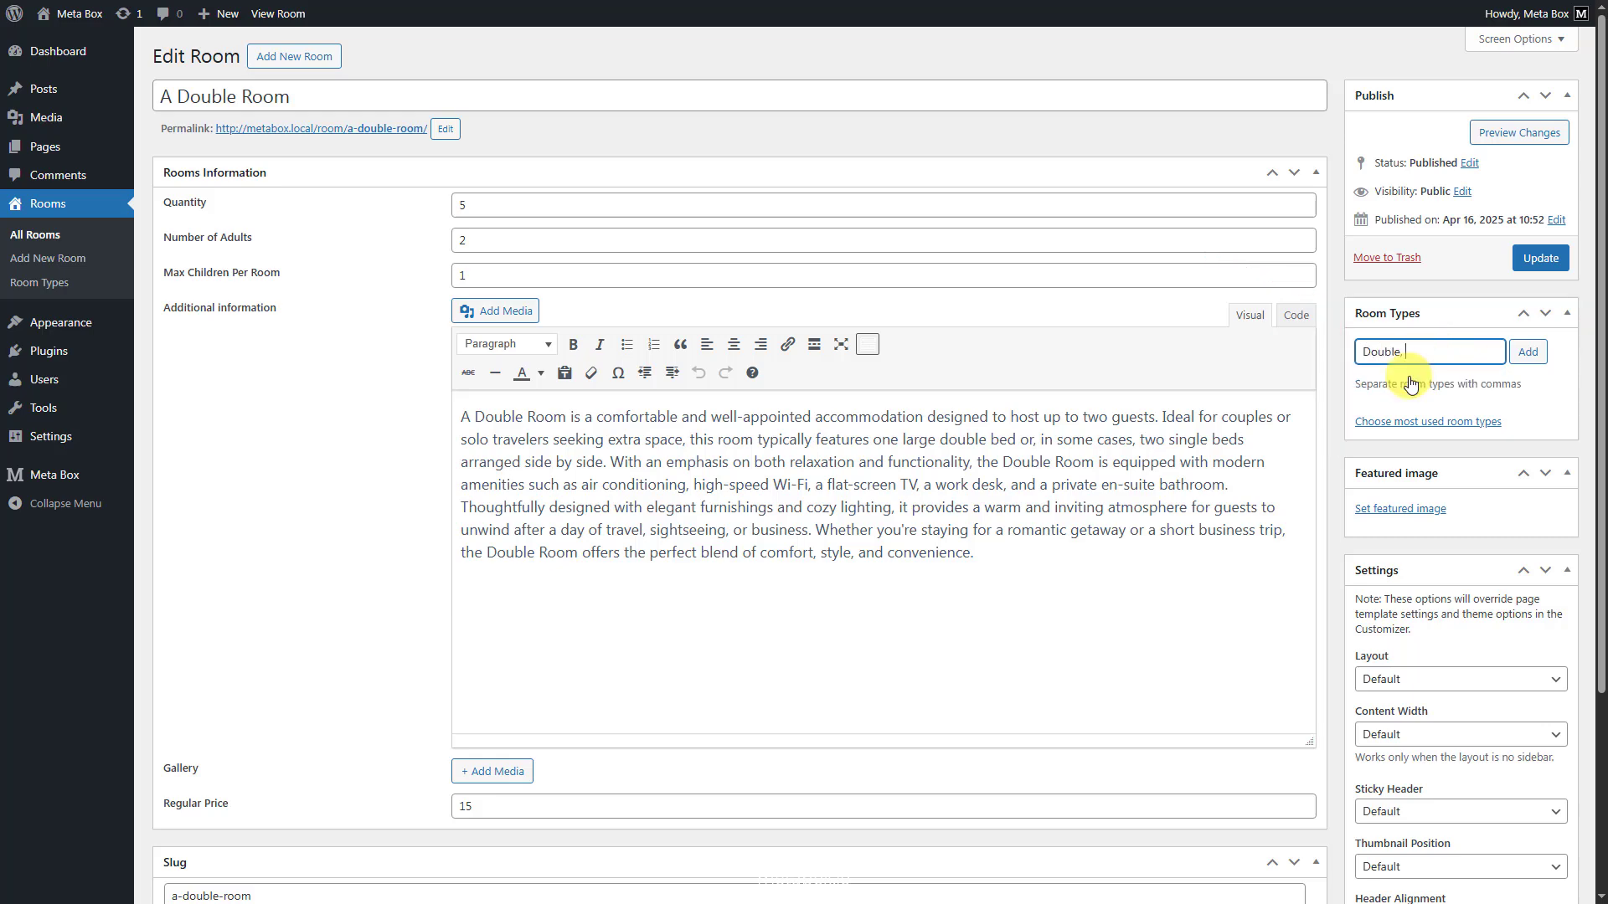
click(1533, 265)
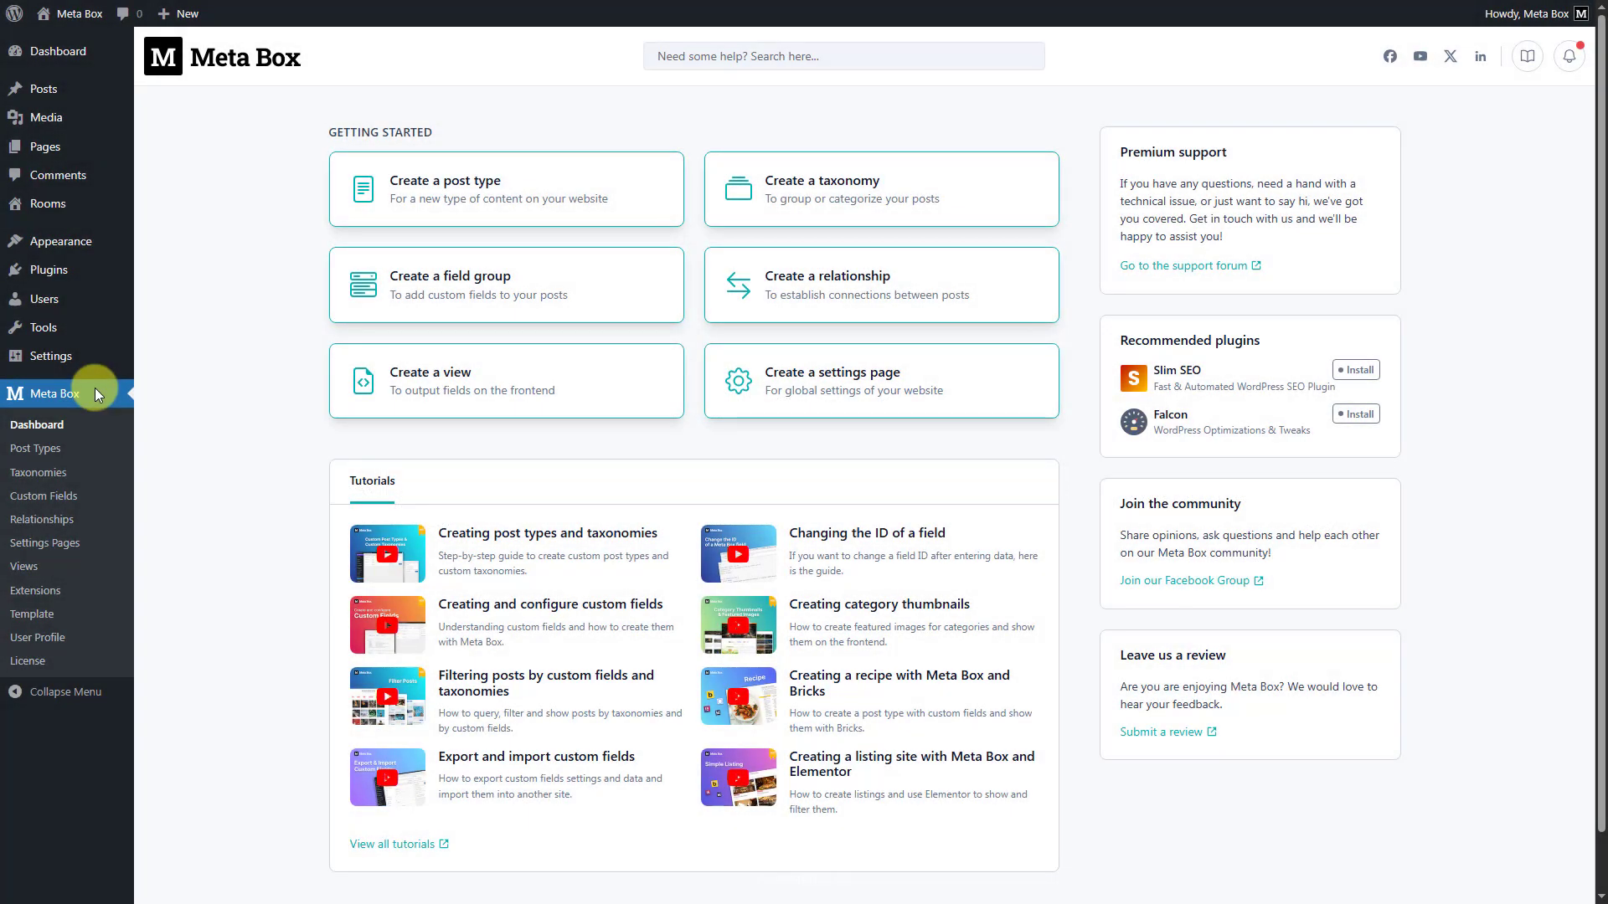
Create a new Meta Box view titled "Archive Rooms"
click(33, 569)
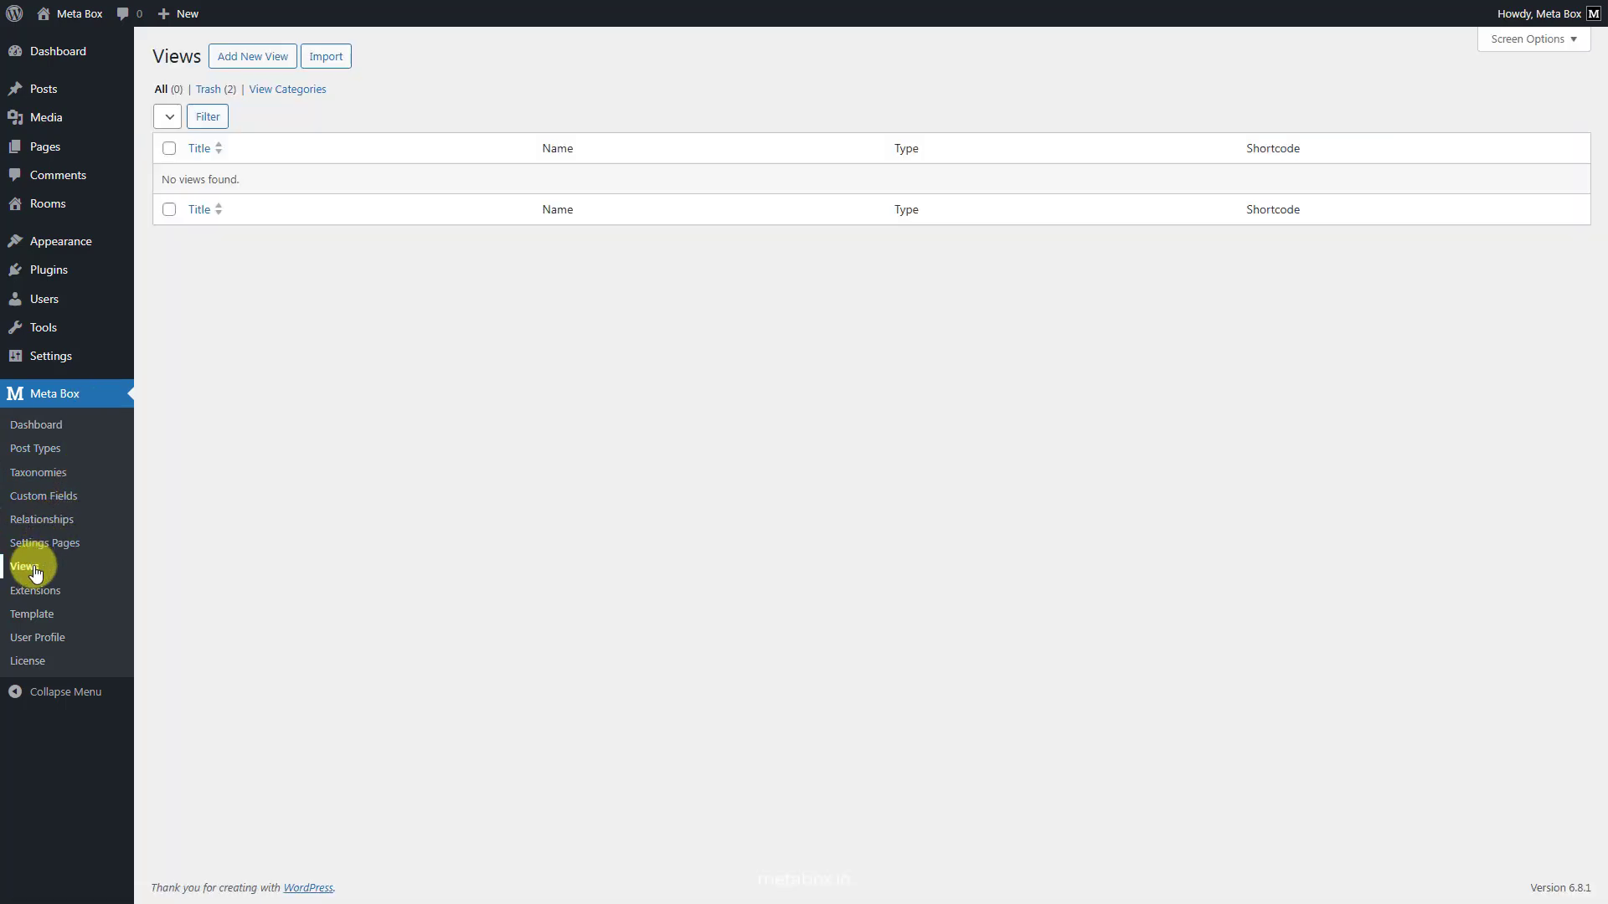
click(263, 57)
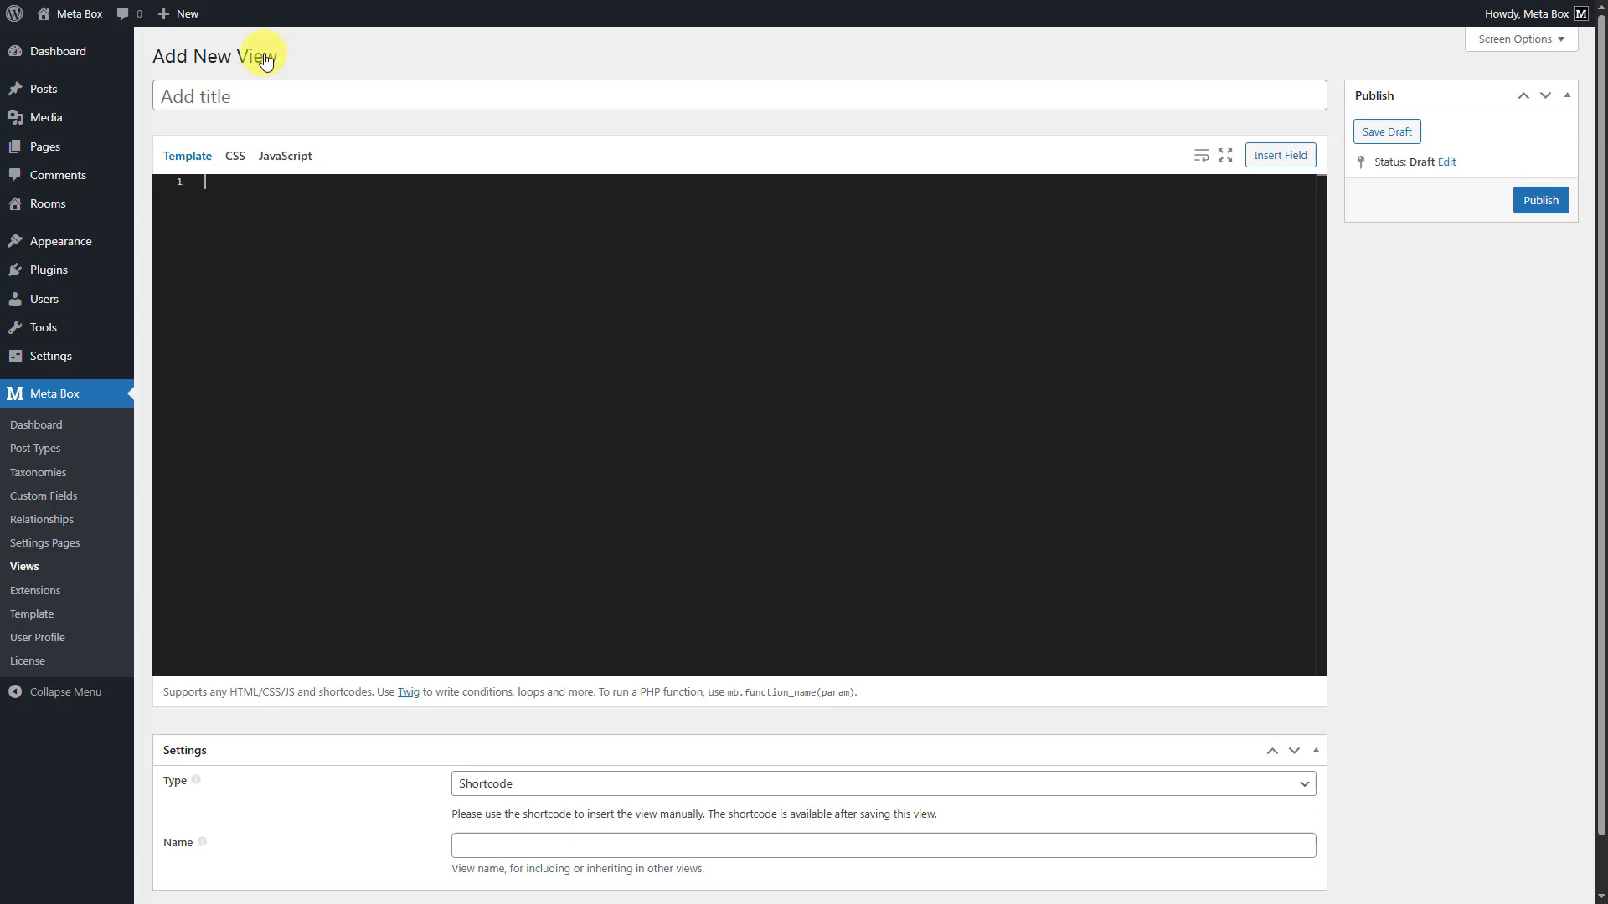
click(527, 93)
text(Ar)
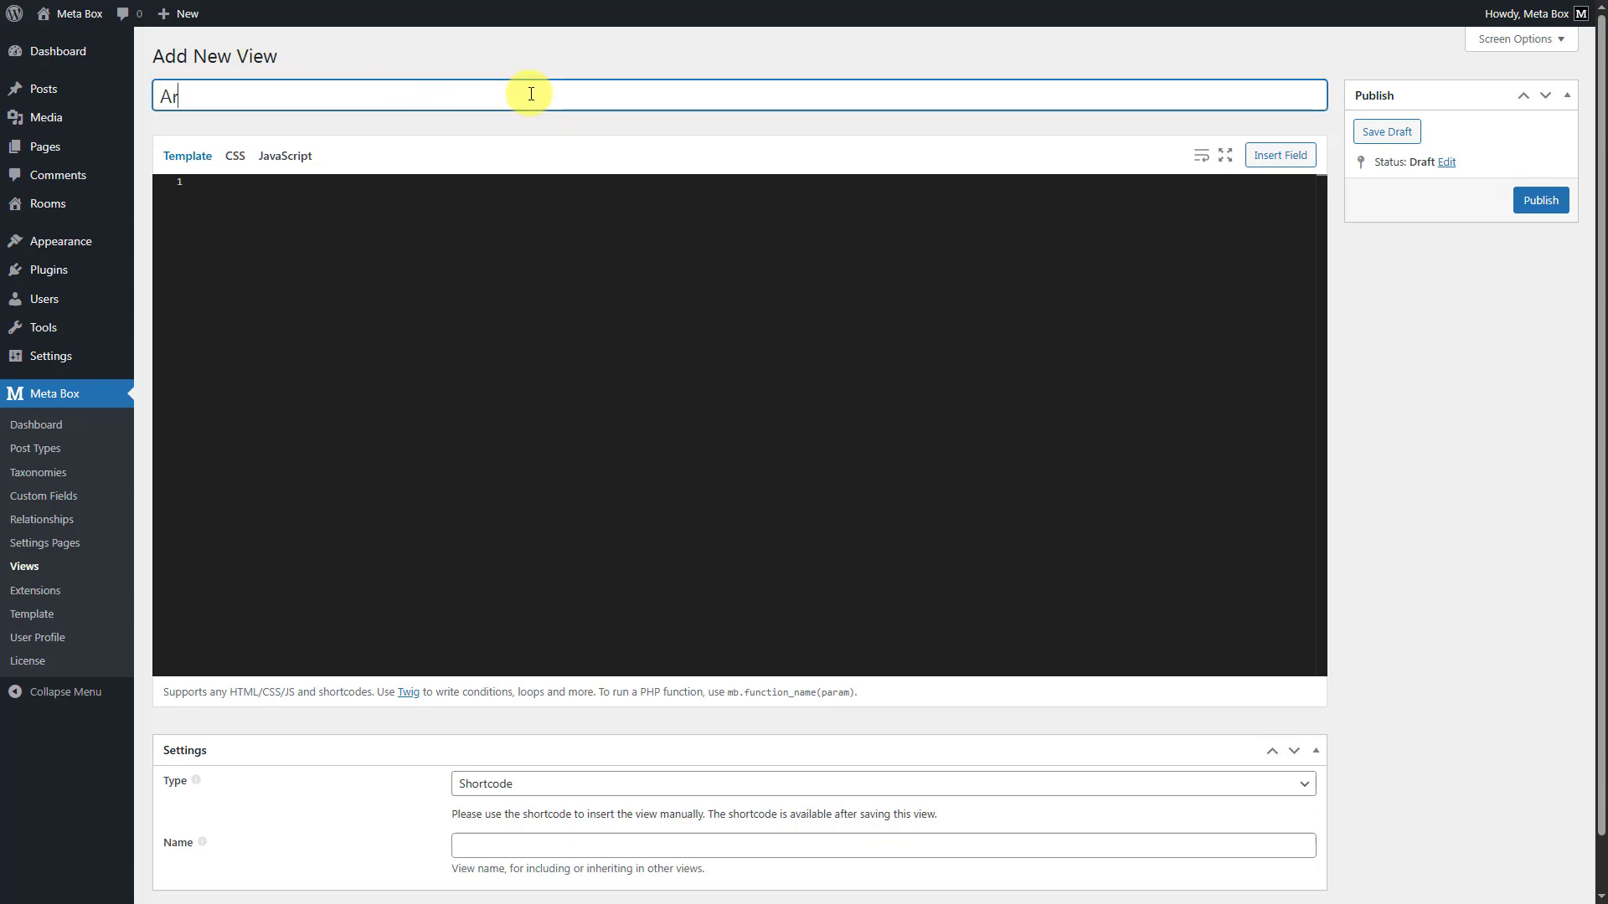
text(chive Rooms)
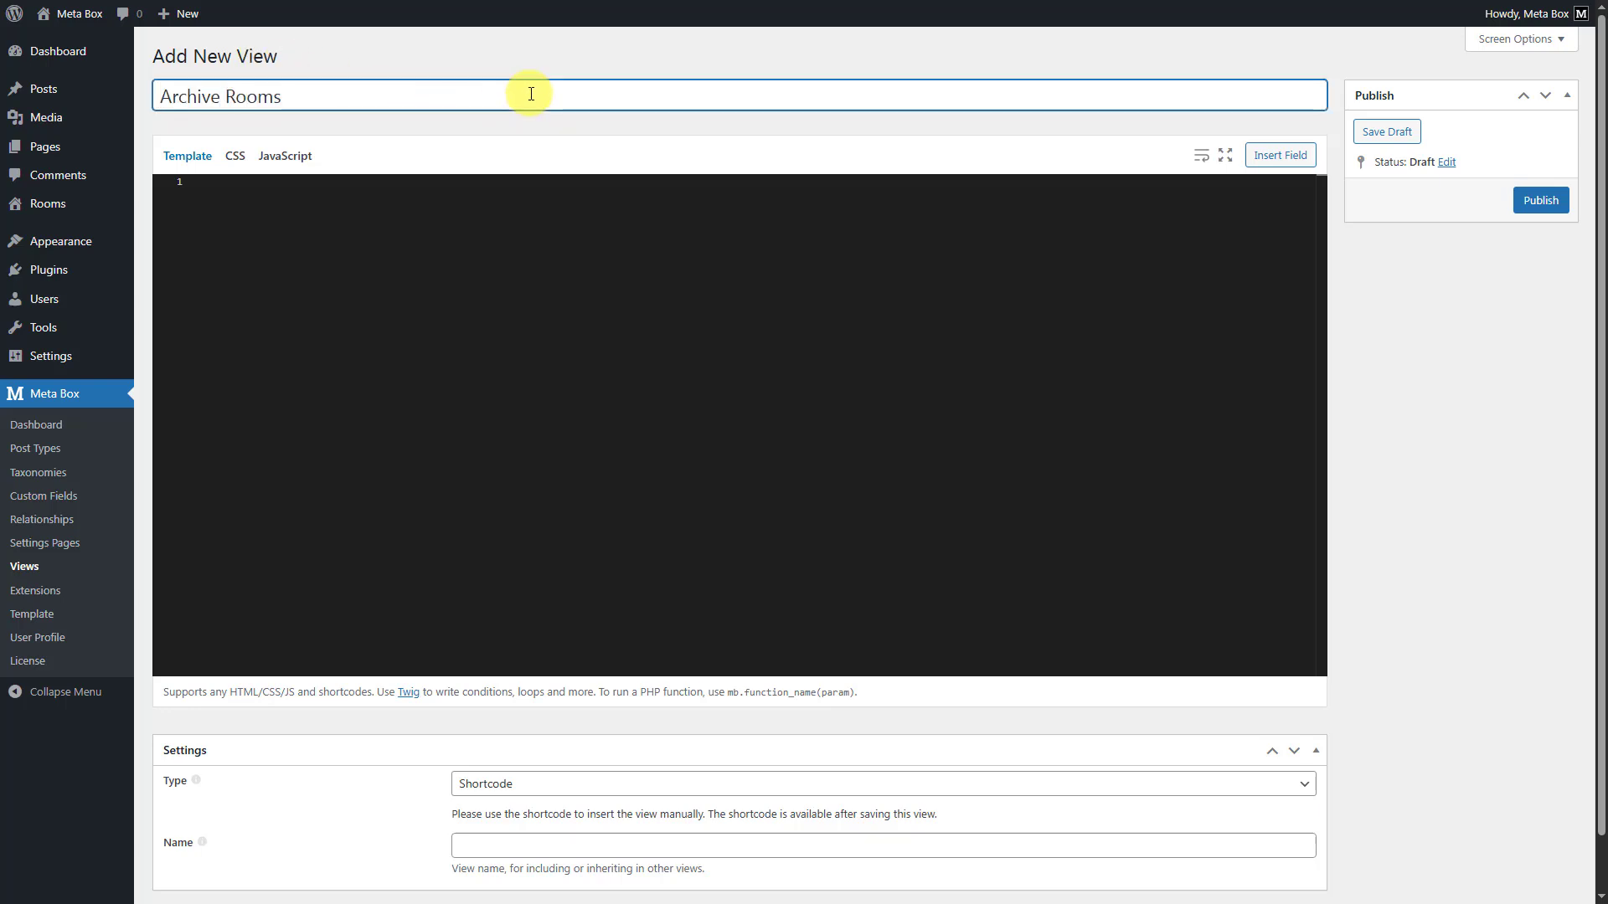
Write Twig code that gets all 'room' posts (posts_per_page -1, orderby date, order DESC) with mb.get_posts(args), and open a for loop over posts
click(808, 205)
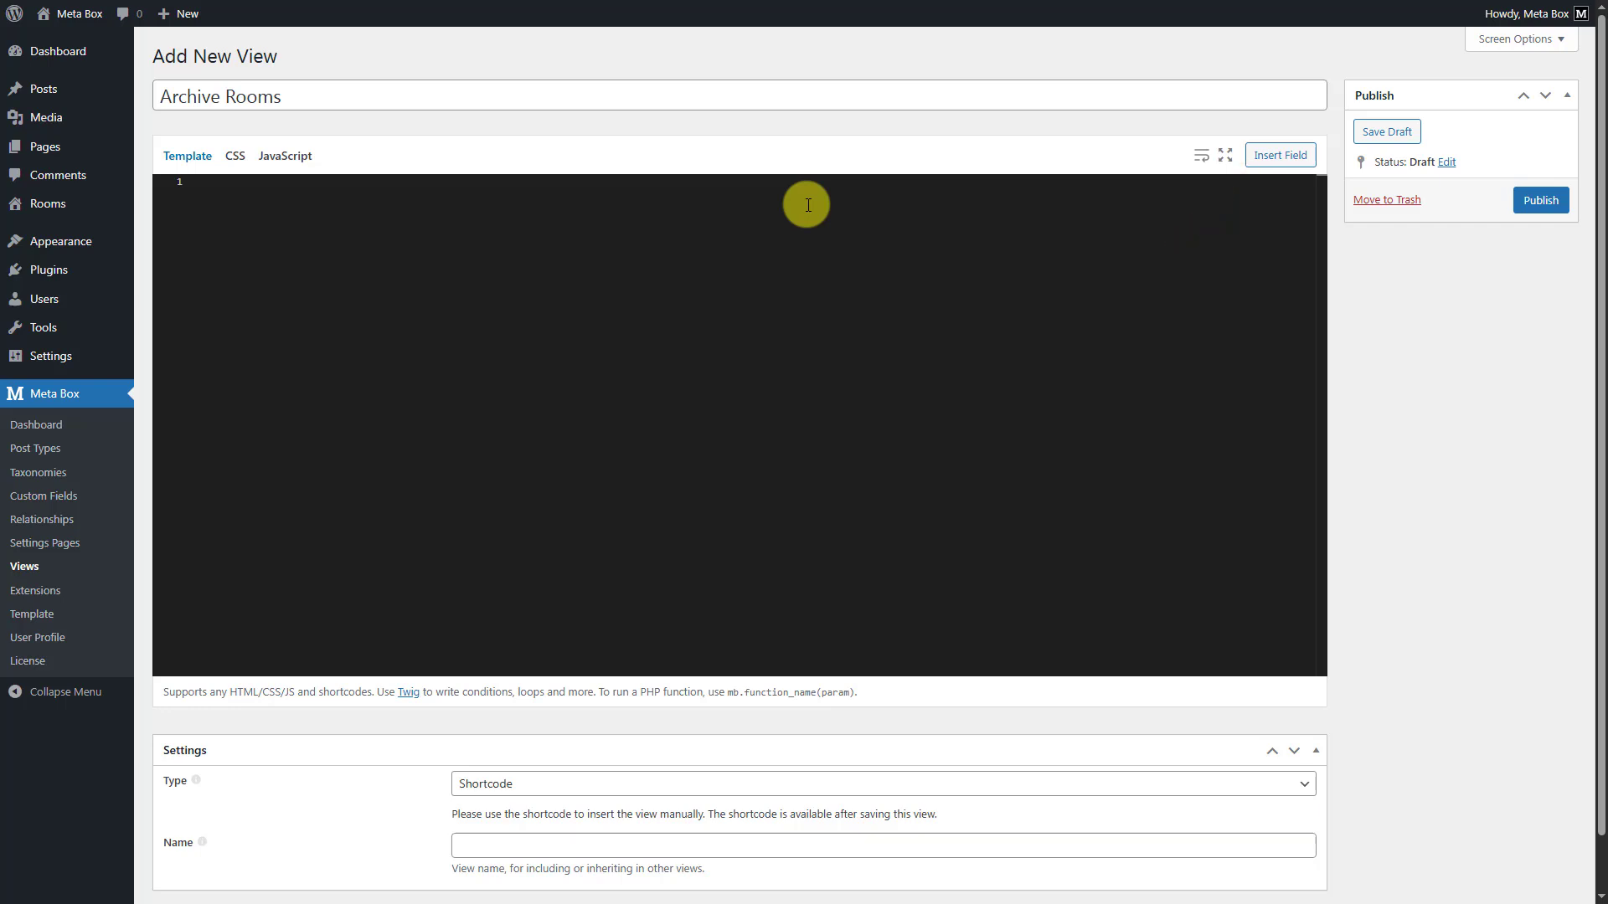
text({% set args = {  post_type: 'room',   posts_per_page: -1,  orderby: 'date',order: 'DESC'    } %} {% set posts = mb.get_posts(args) %})
key(Return)
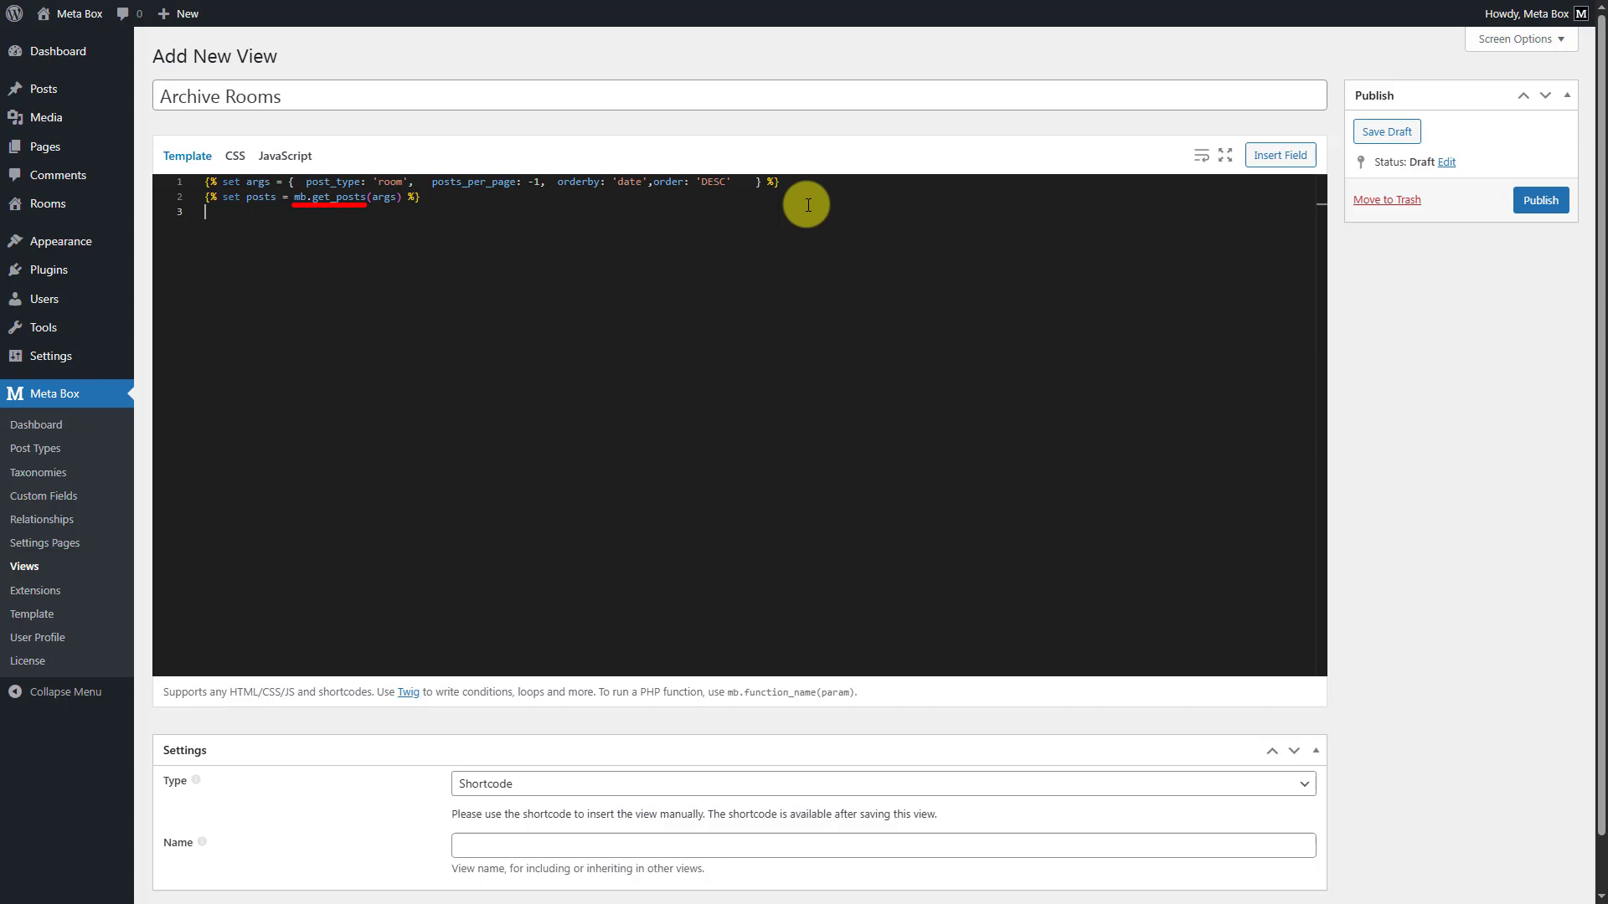
key(Return)
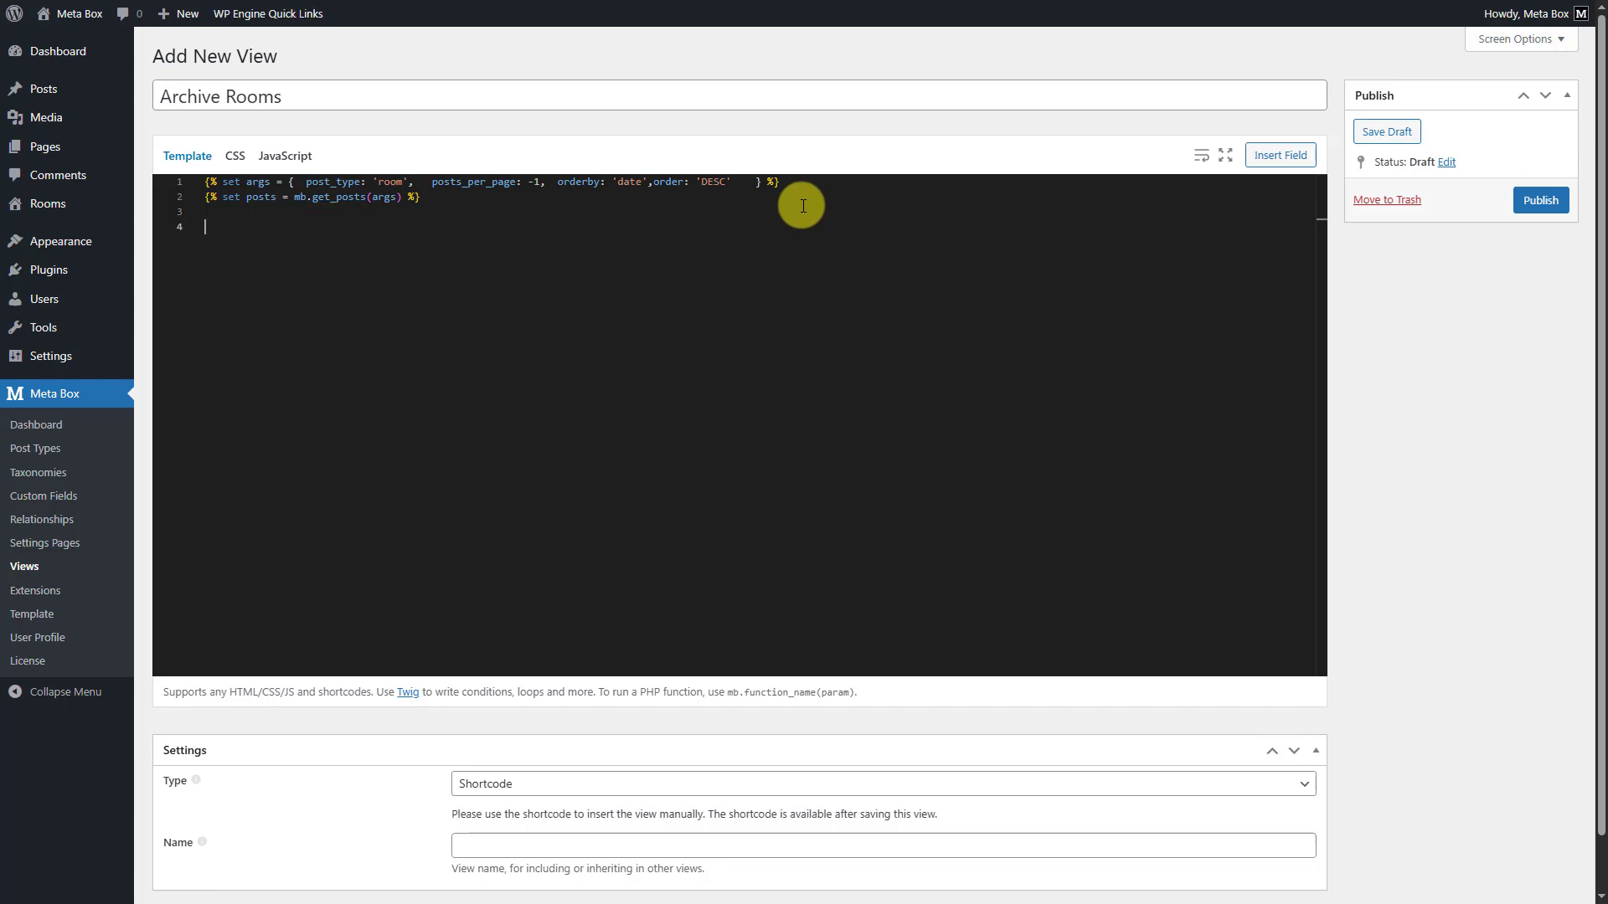
text({% for post in posts %})
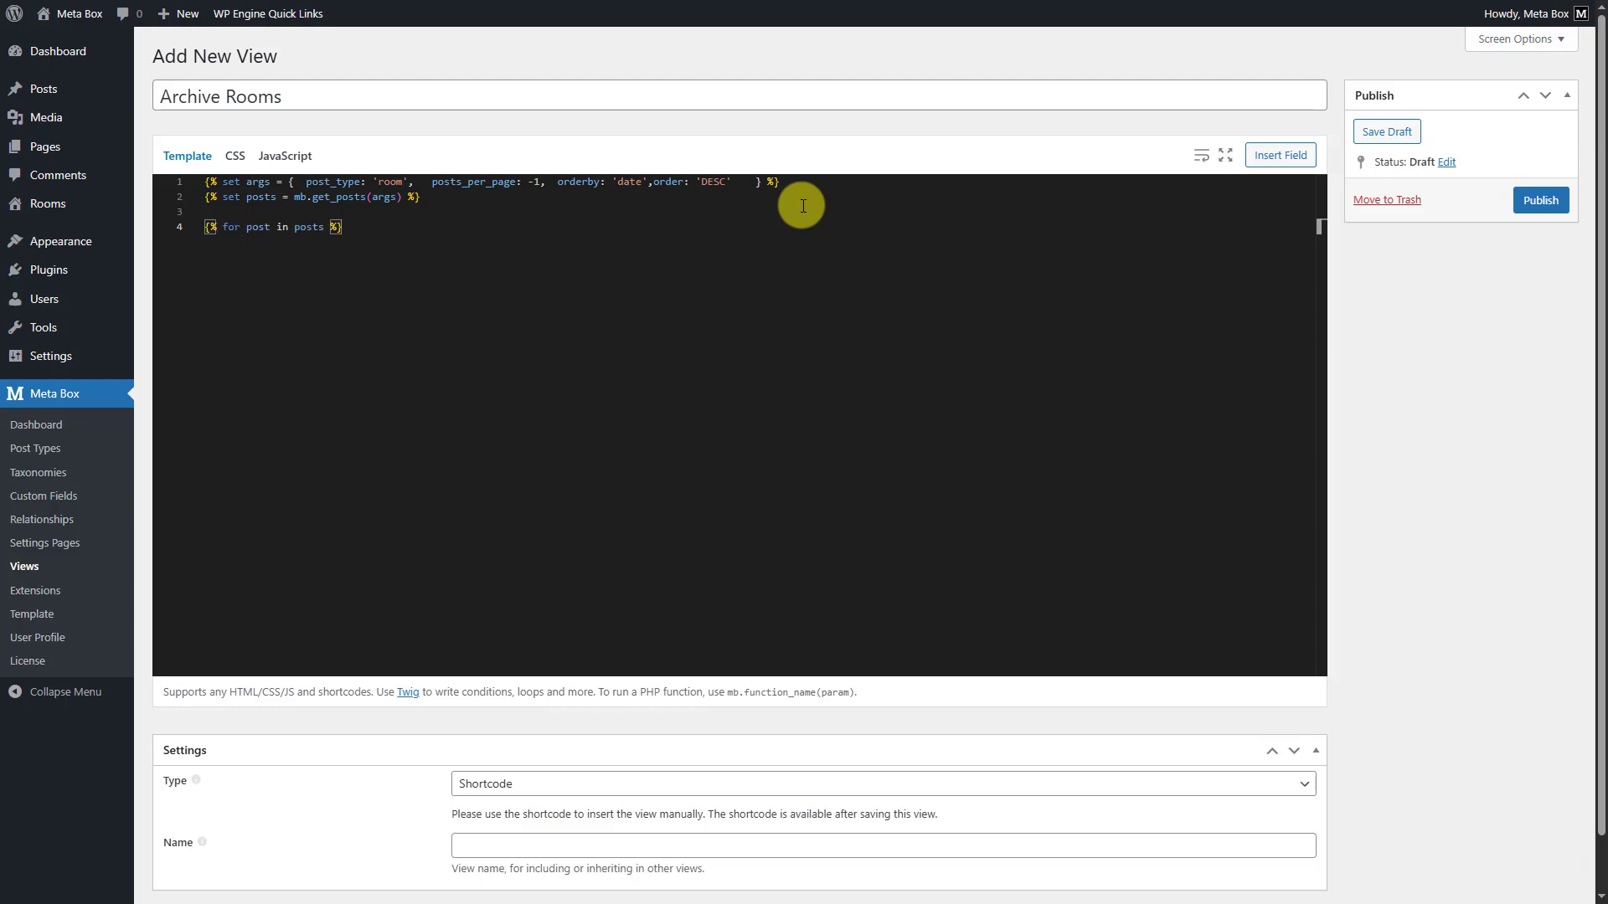
key(Return)
Insert the Post title and Regular Price fields inside the loop, each followed by a <br> on its own line
click(1281, 165)
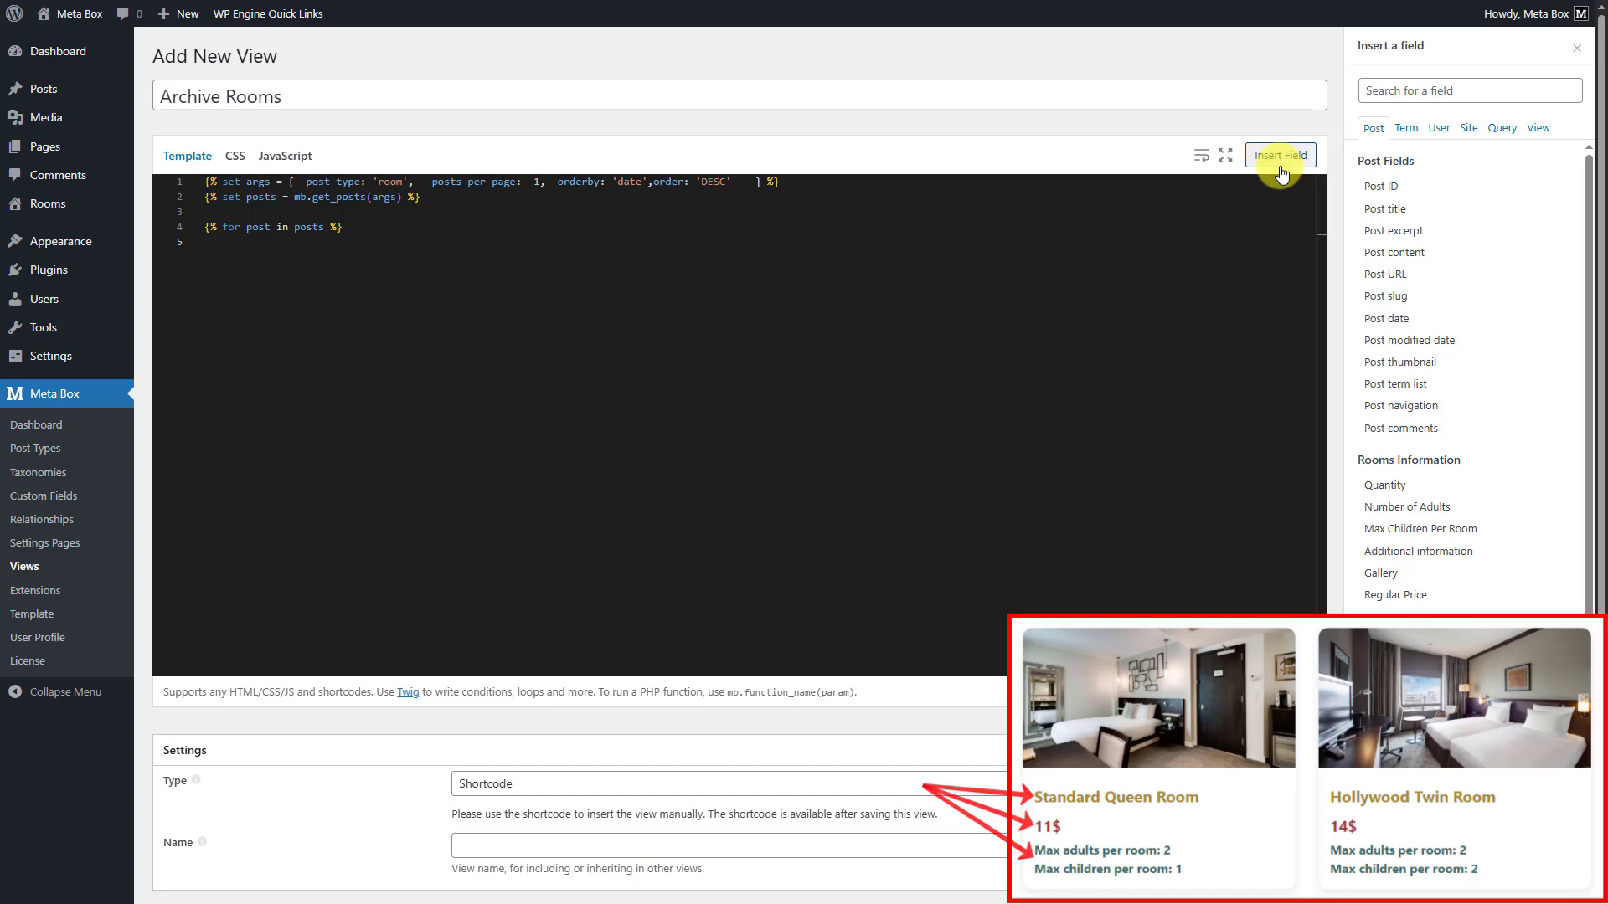
click(1417, 218)
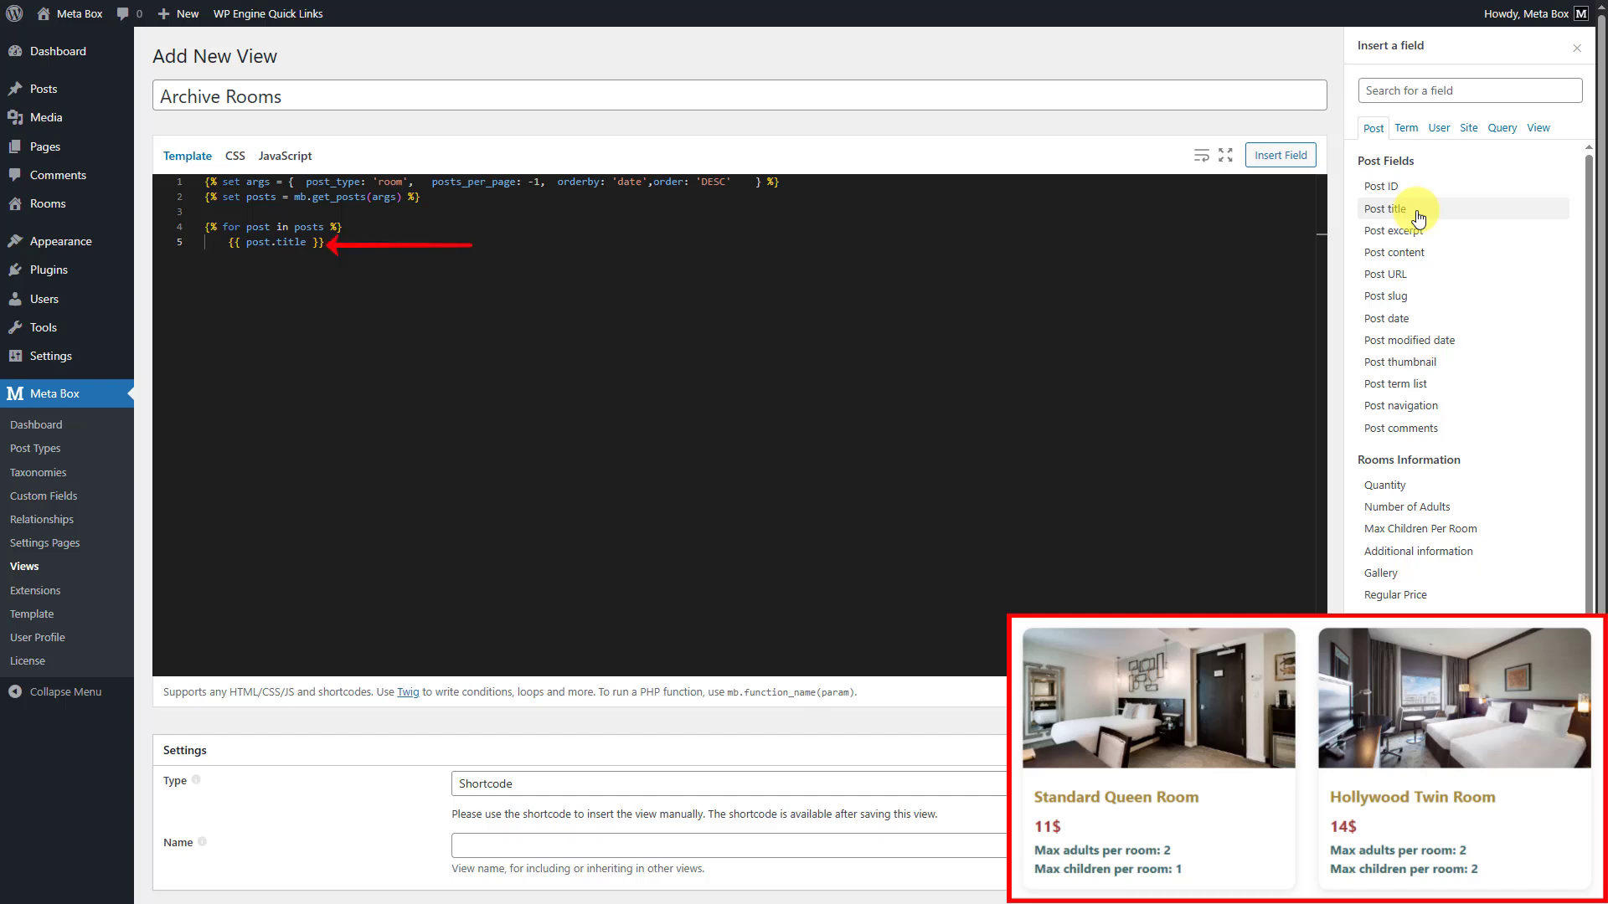
click(567, 245)
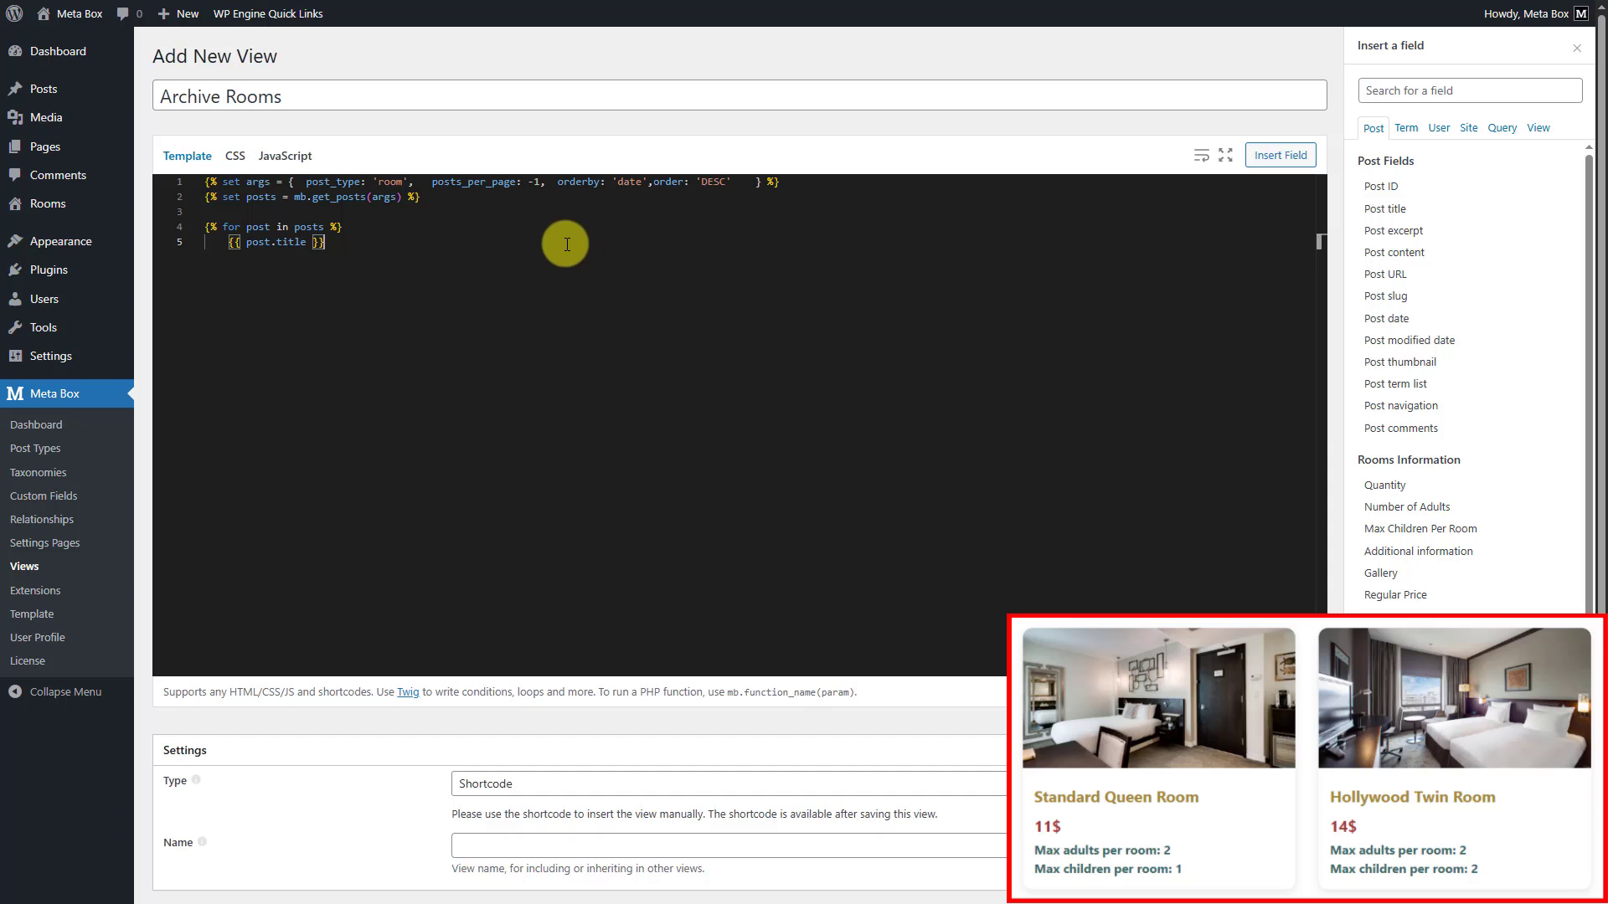
text(<br>)
key(Return)
click(1367, 595)
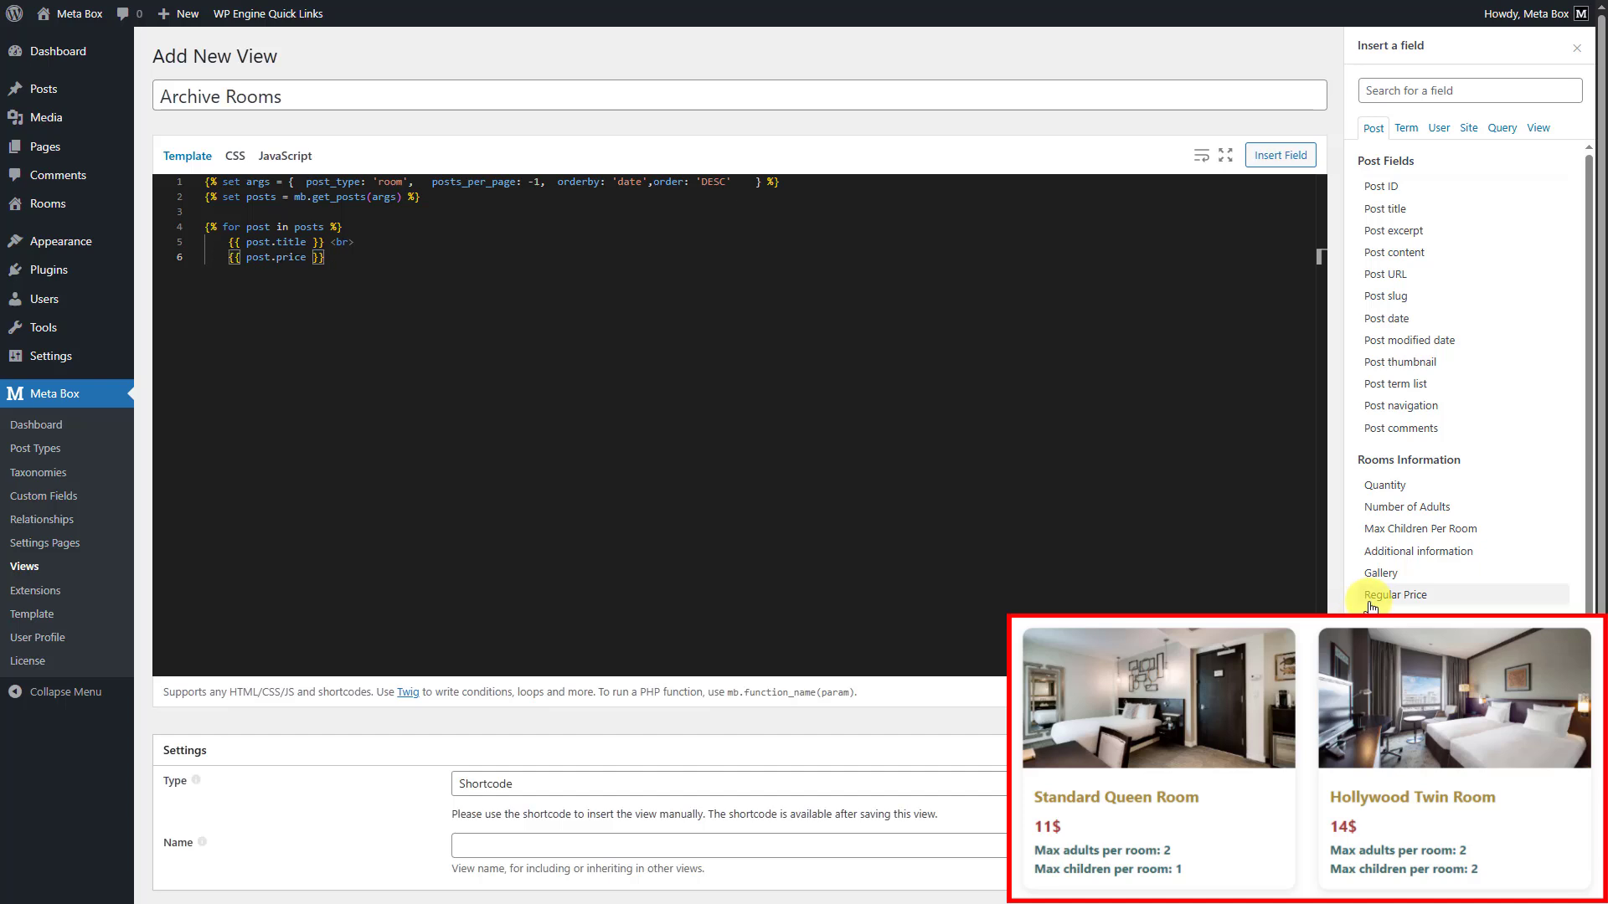
click(436, 262)
text(<br>)
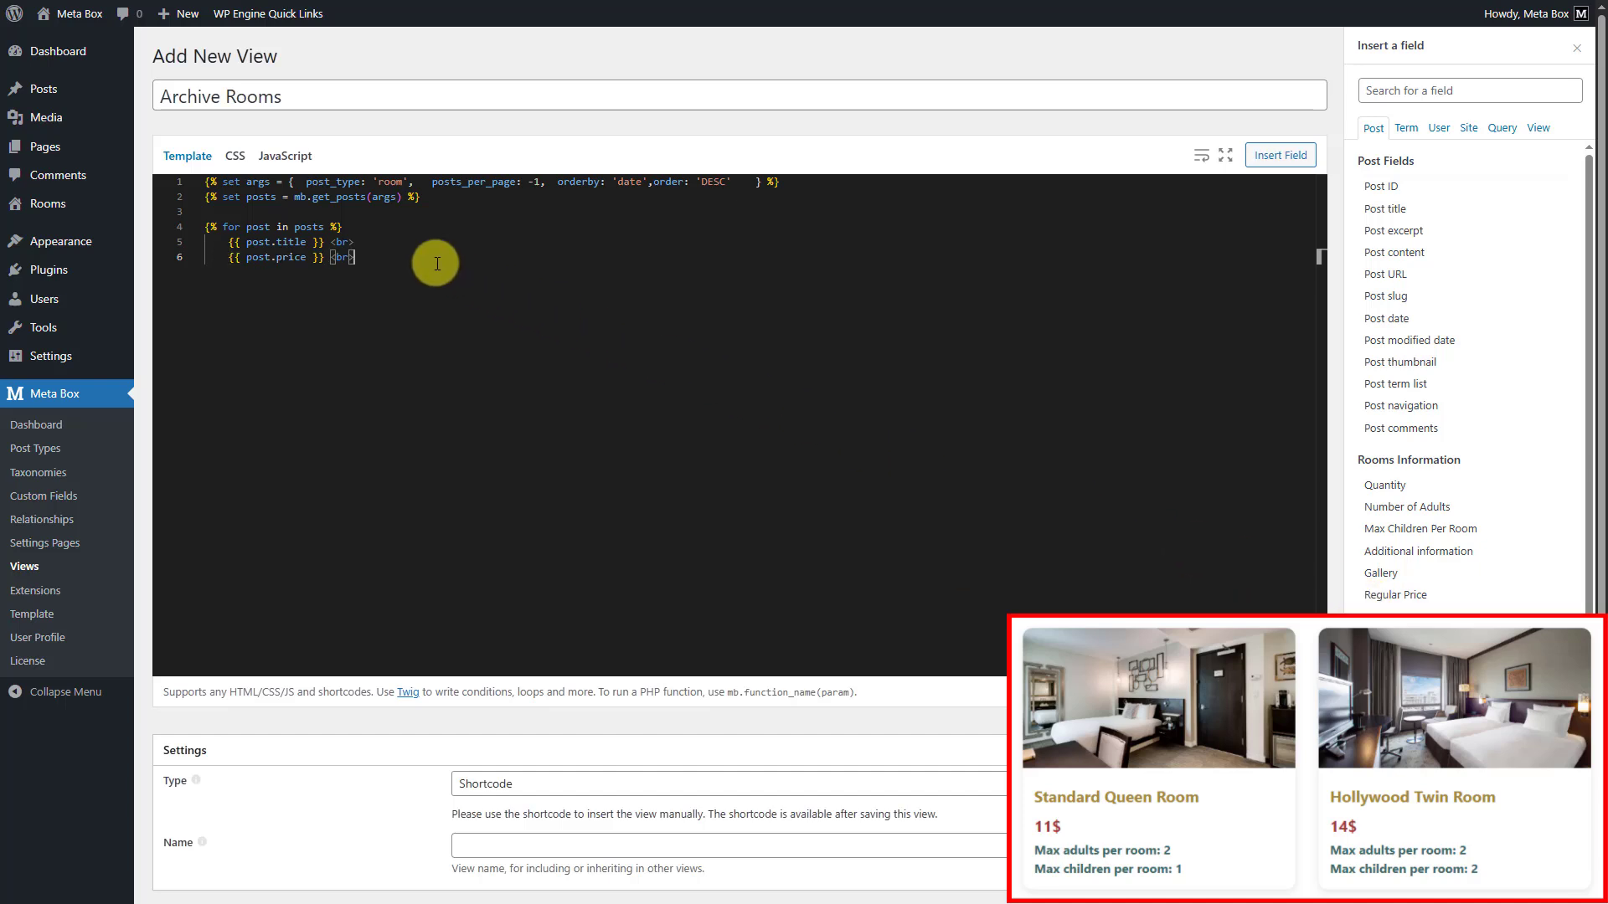
key(Return)
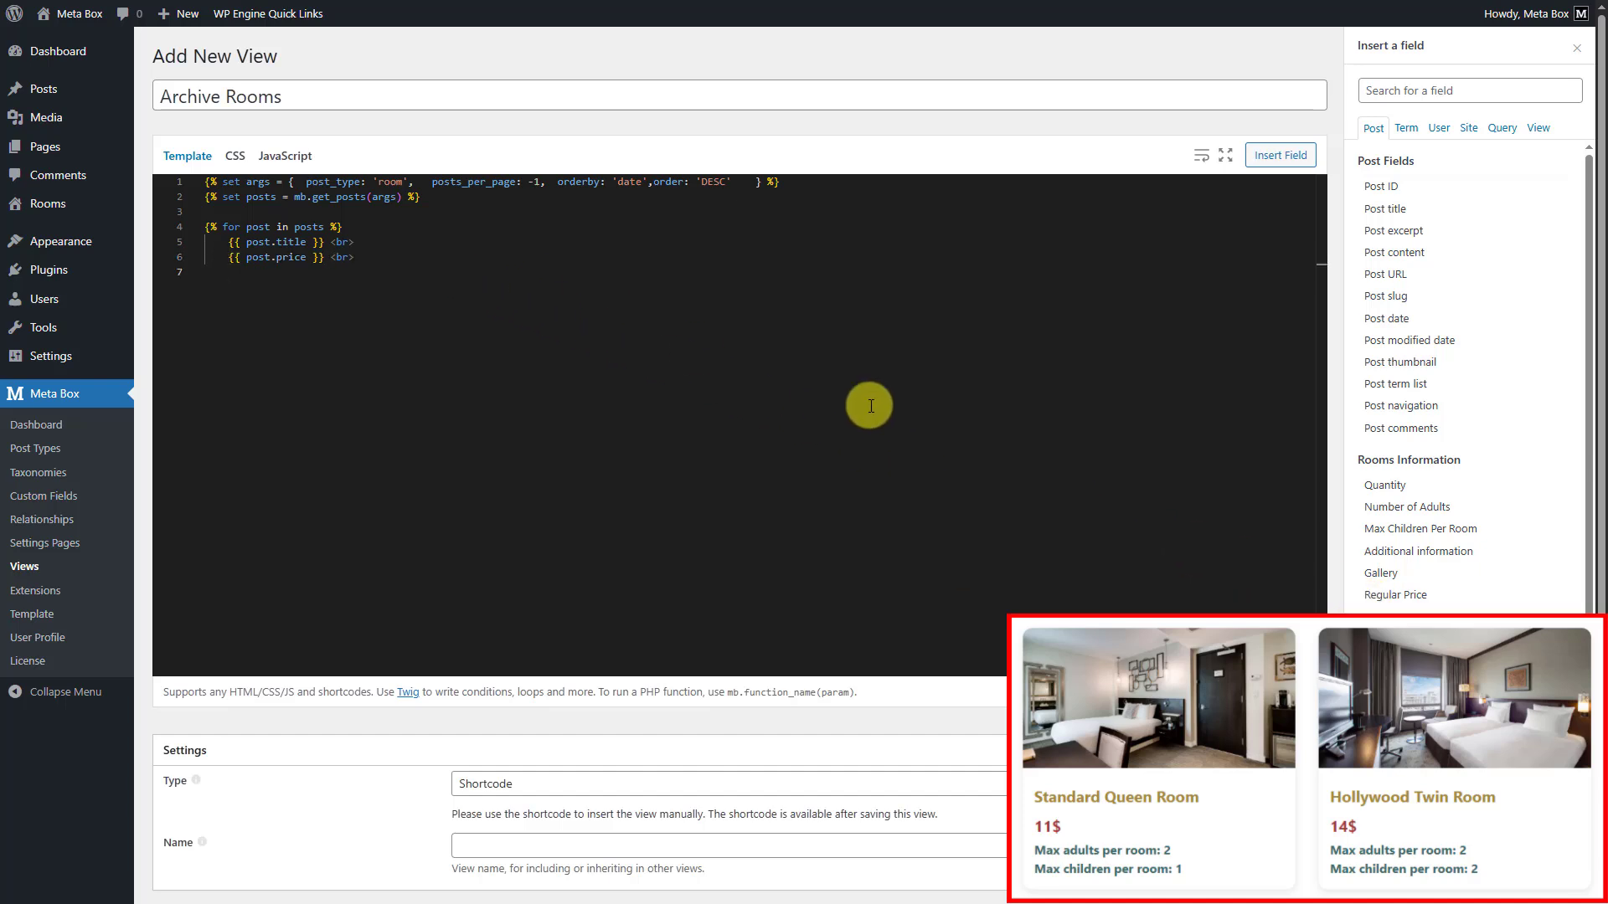
Insert the Number of Adults and Max Children Per Room fields, each followed by <br>, and close the loop with {% endfor %}
click(1368, 508)
click(512, 278)
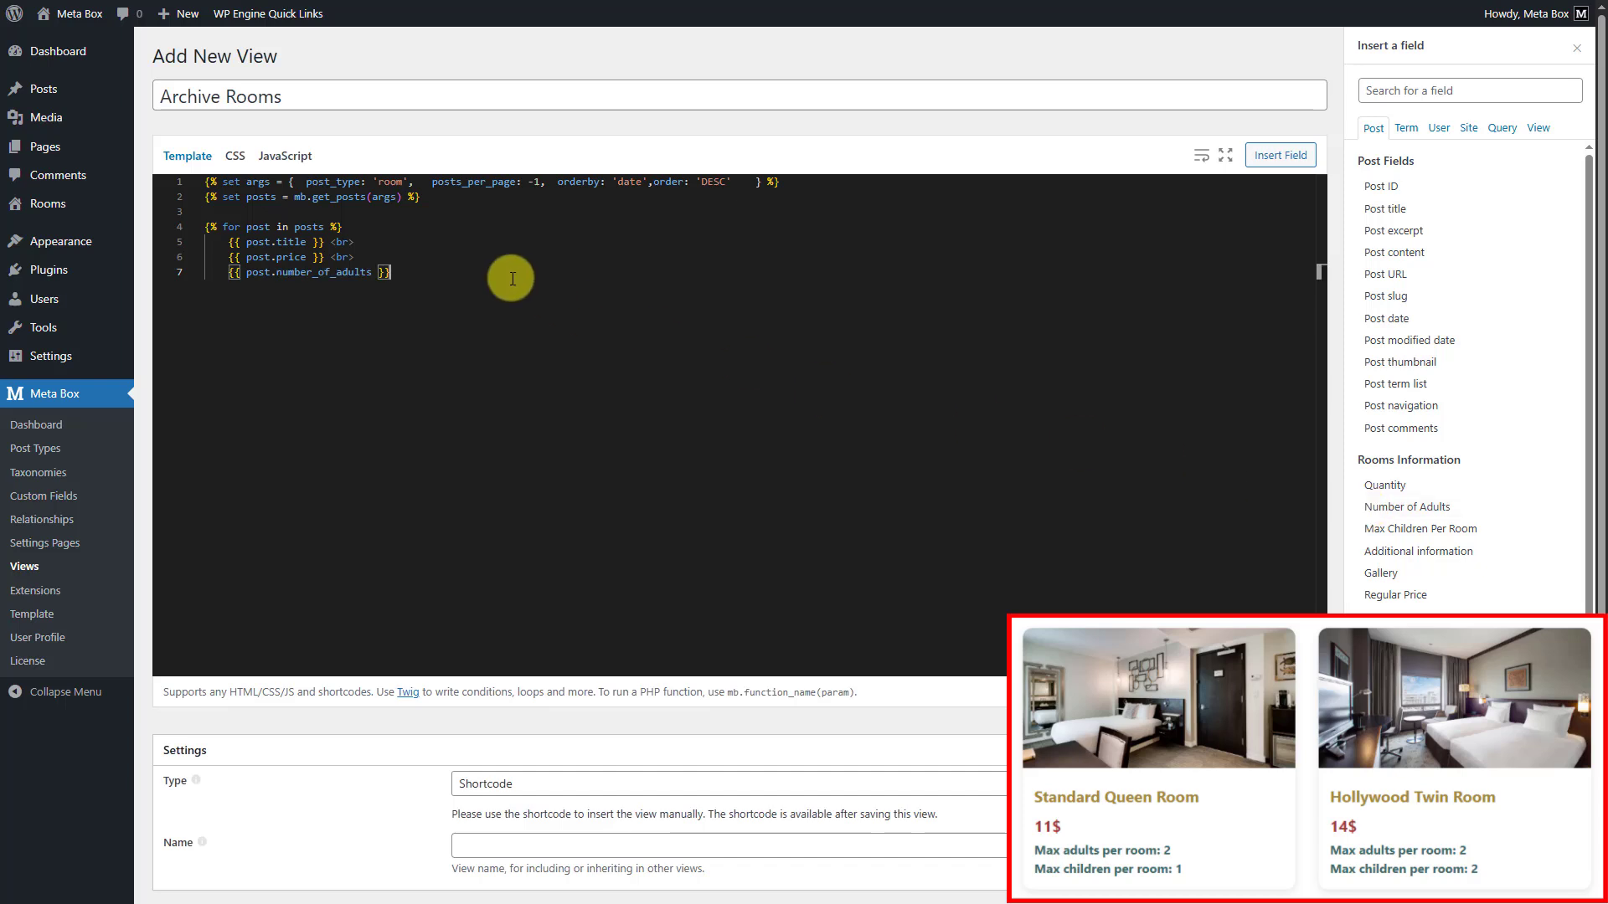
text(<br>)
key(Return)
click(1407, 528)
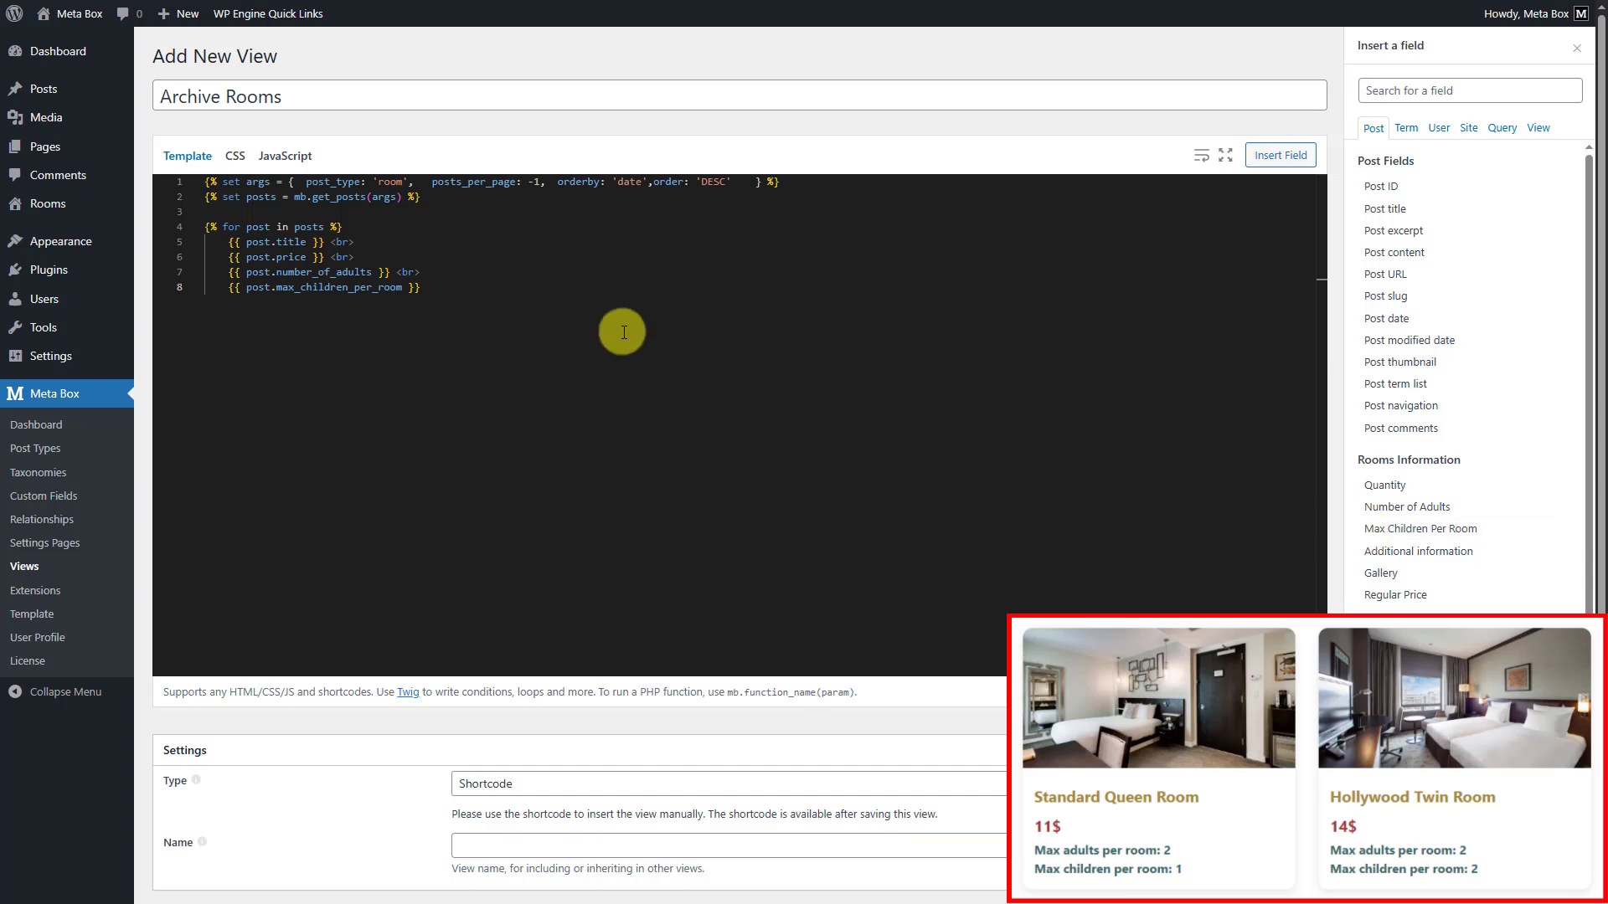
text(<br>)
key(Return)
text({% endfor %})
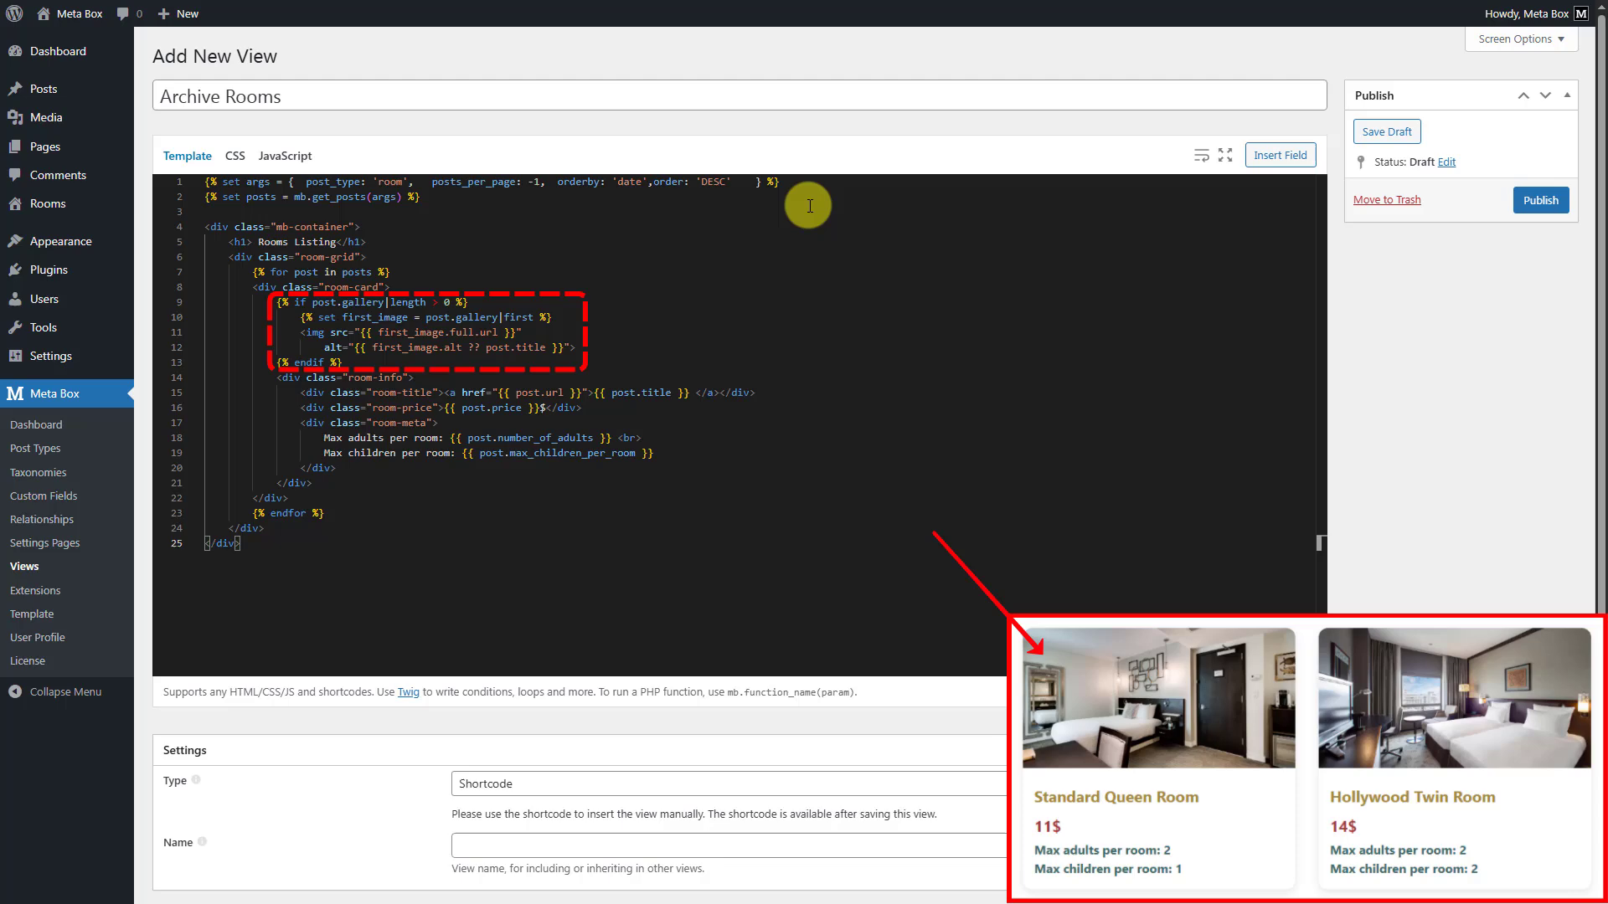
Set the view's type to Archive and its location rule to Room Archive
click(1485, 402)
scroll(1483, 400, down, 1)
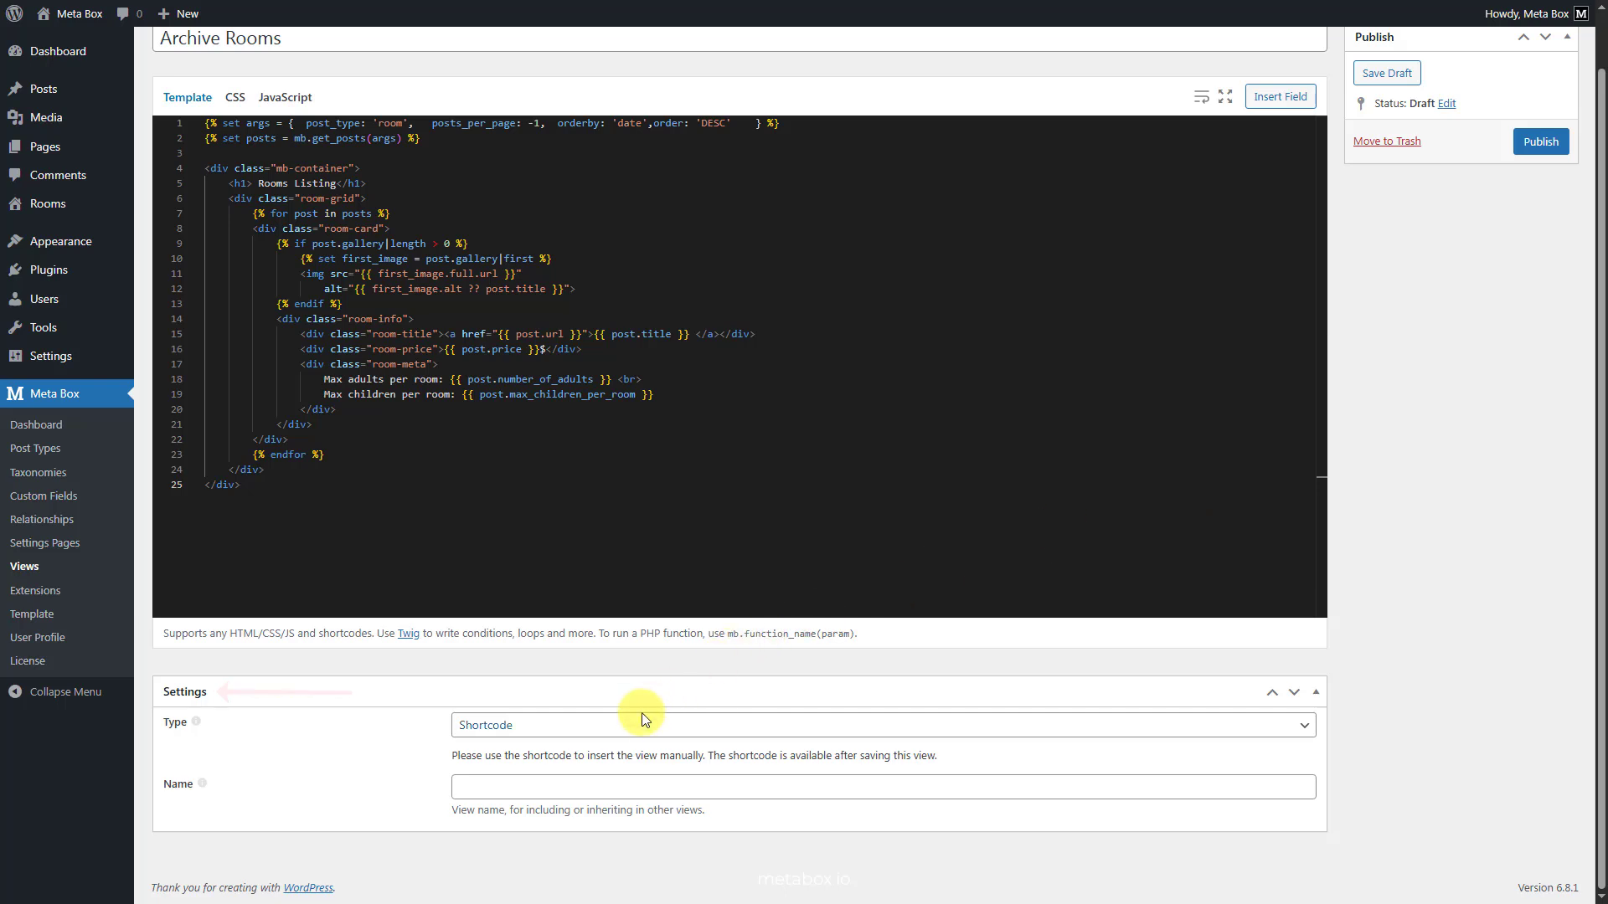
click(636, 725)
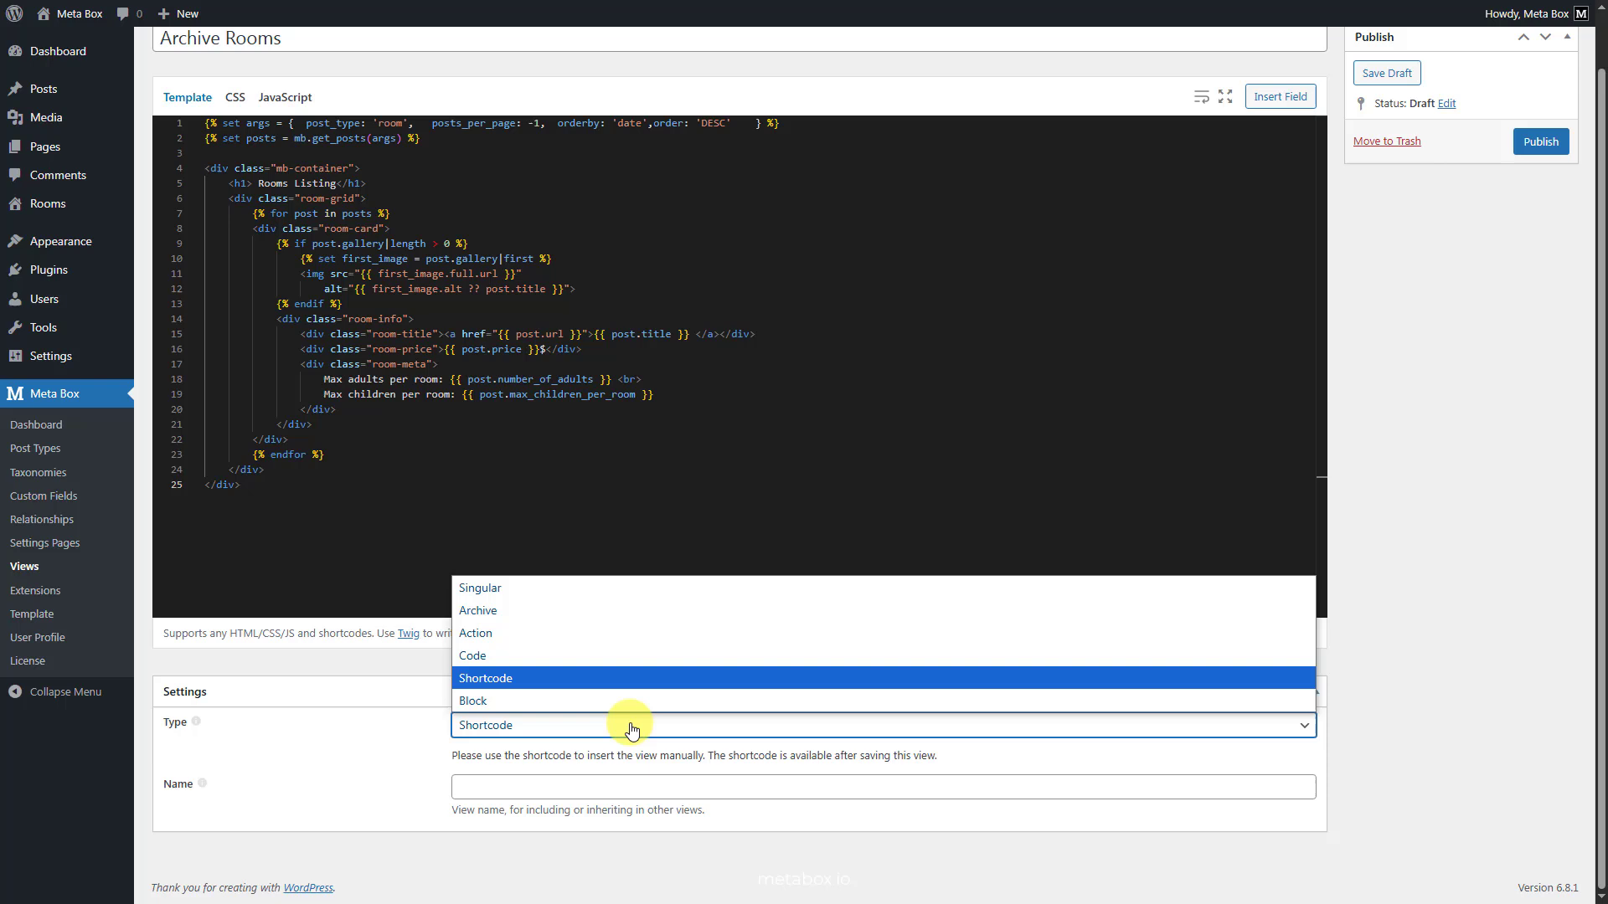
click(621, 615)
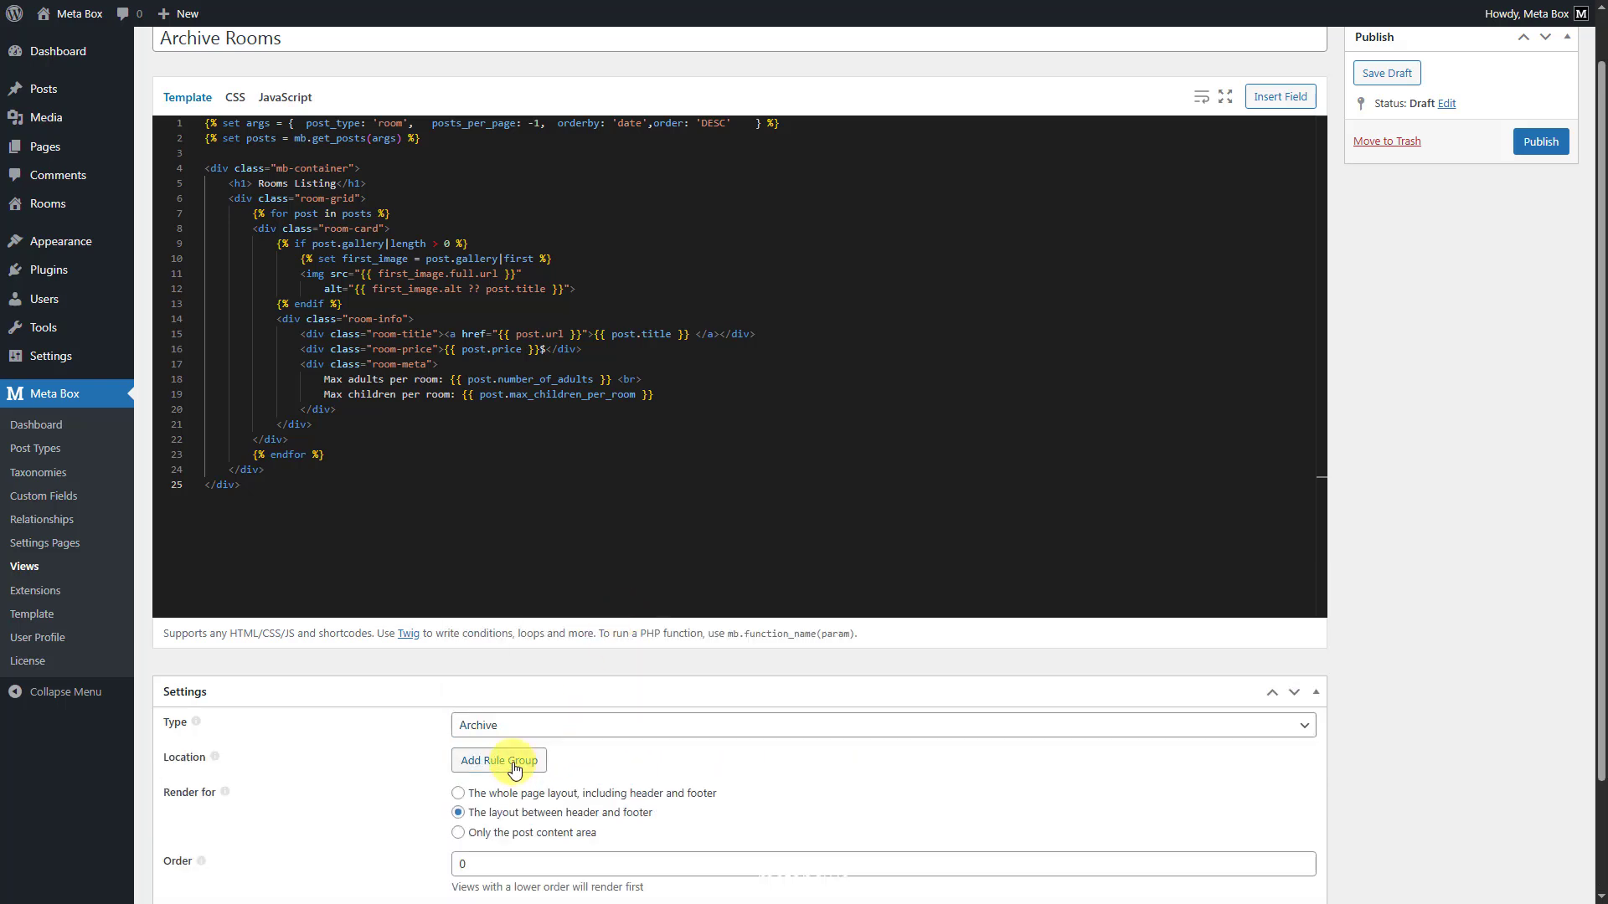
click(653, 763)
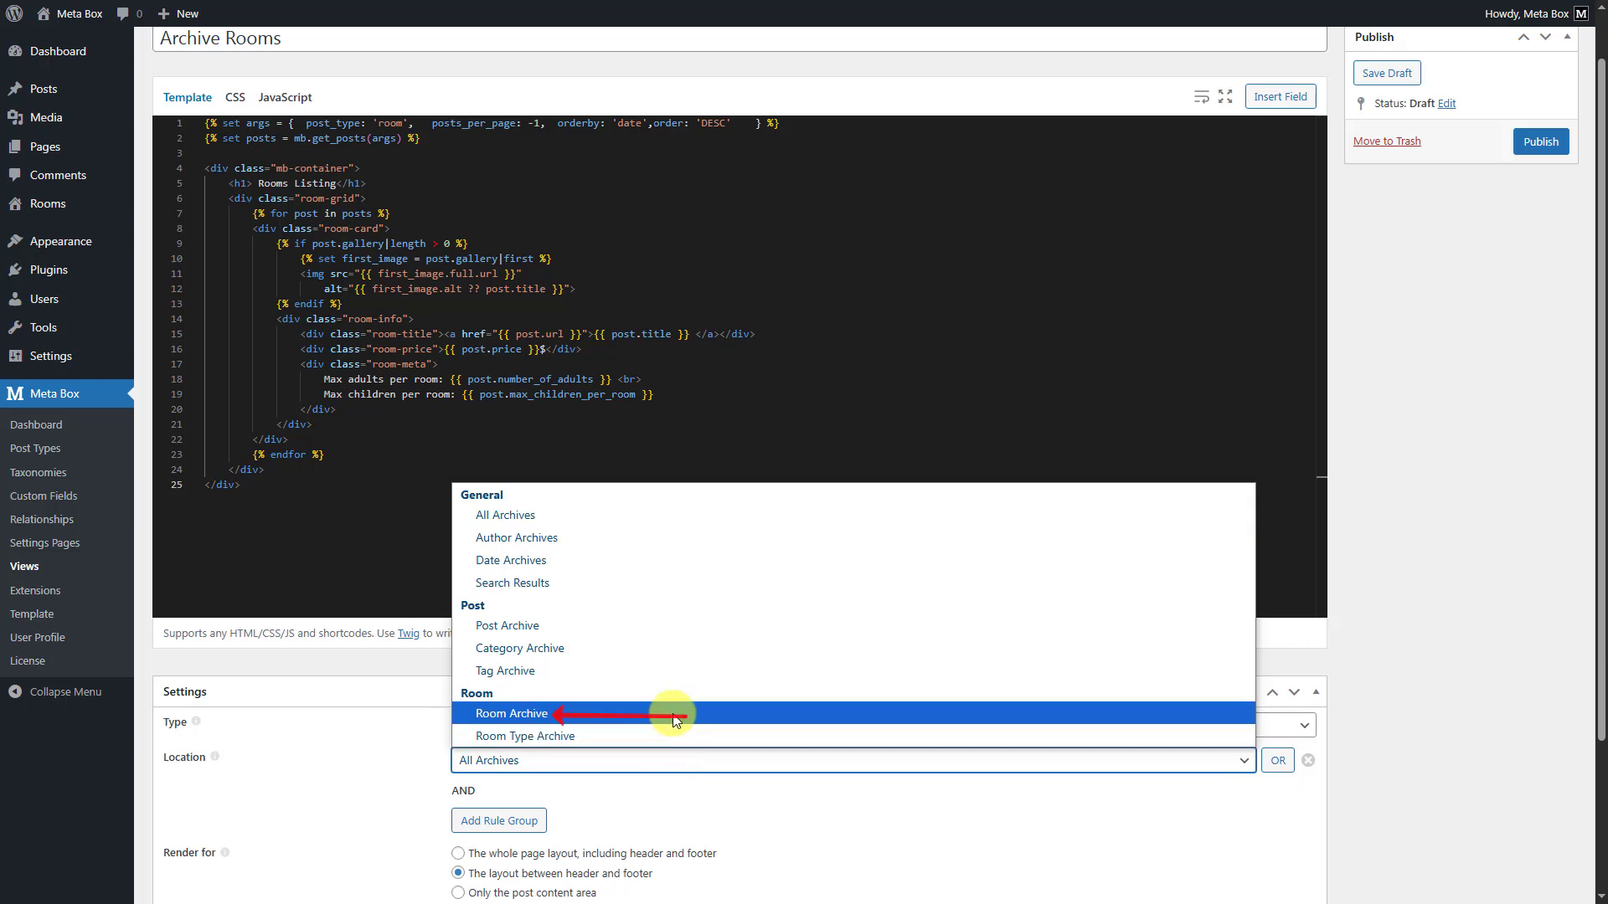
click(675, 716)
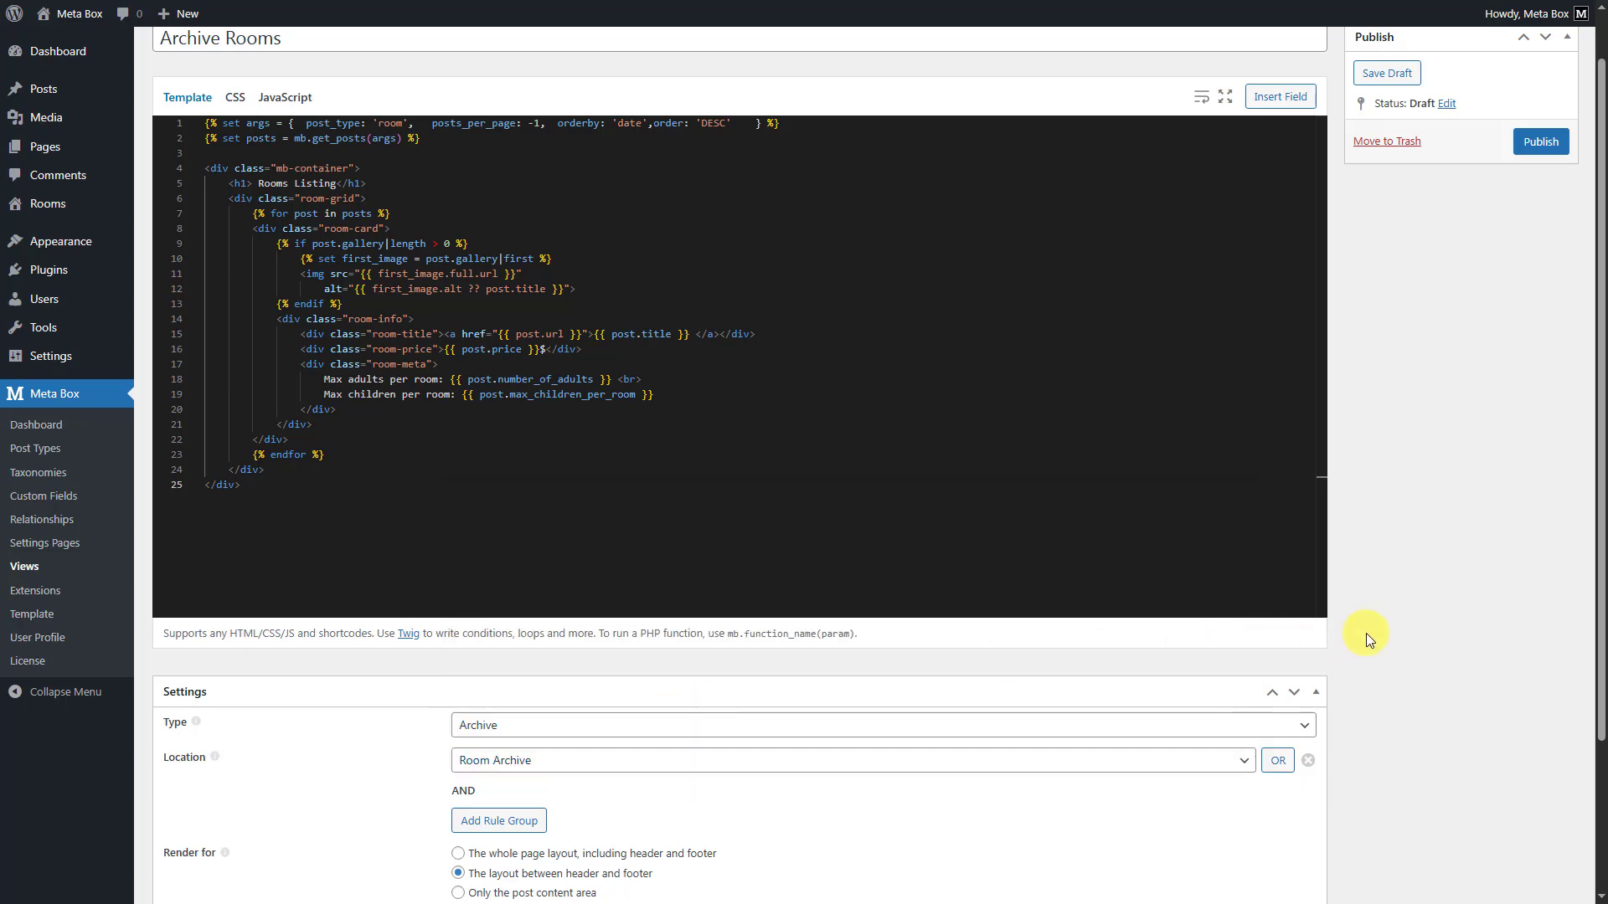
Publish the view and look through the Rooms Listing page on the site
scroll(1366, 633, up, 1)
click(1540, 201)
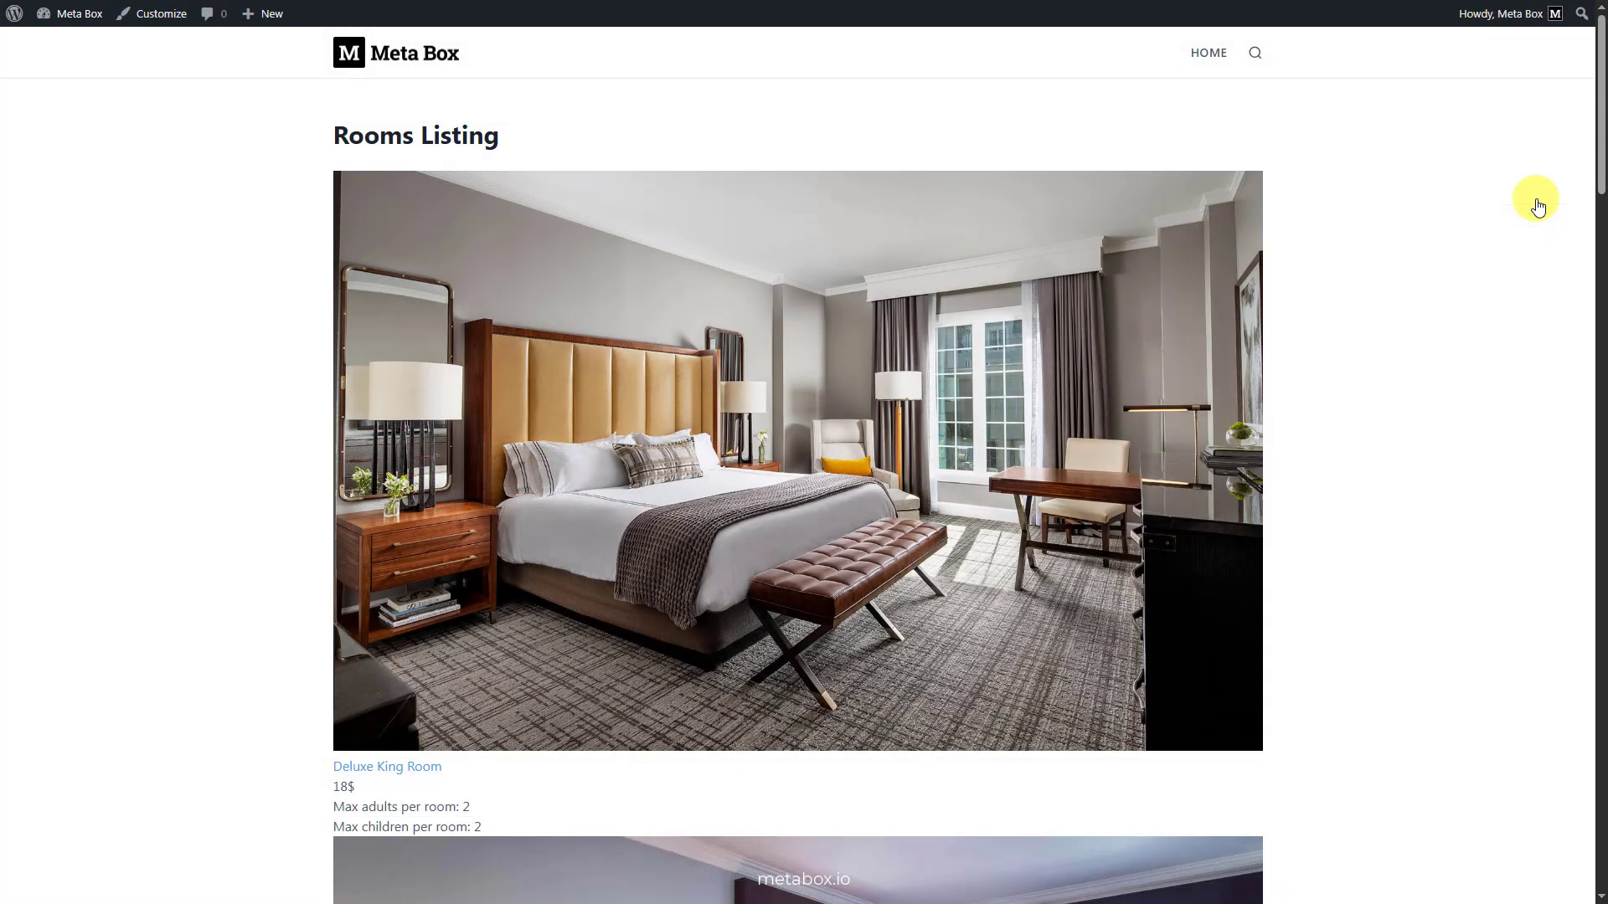
scroll(1537, 203, down, 15)
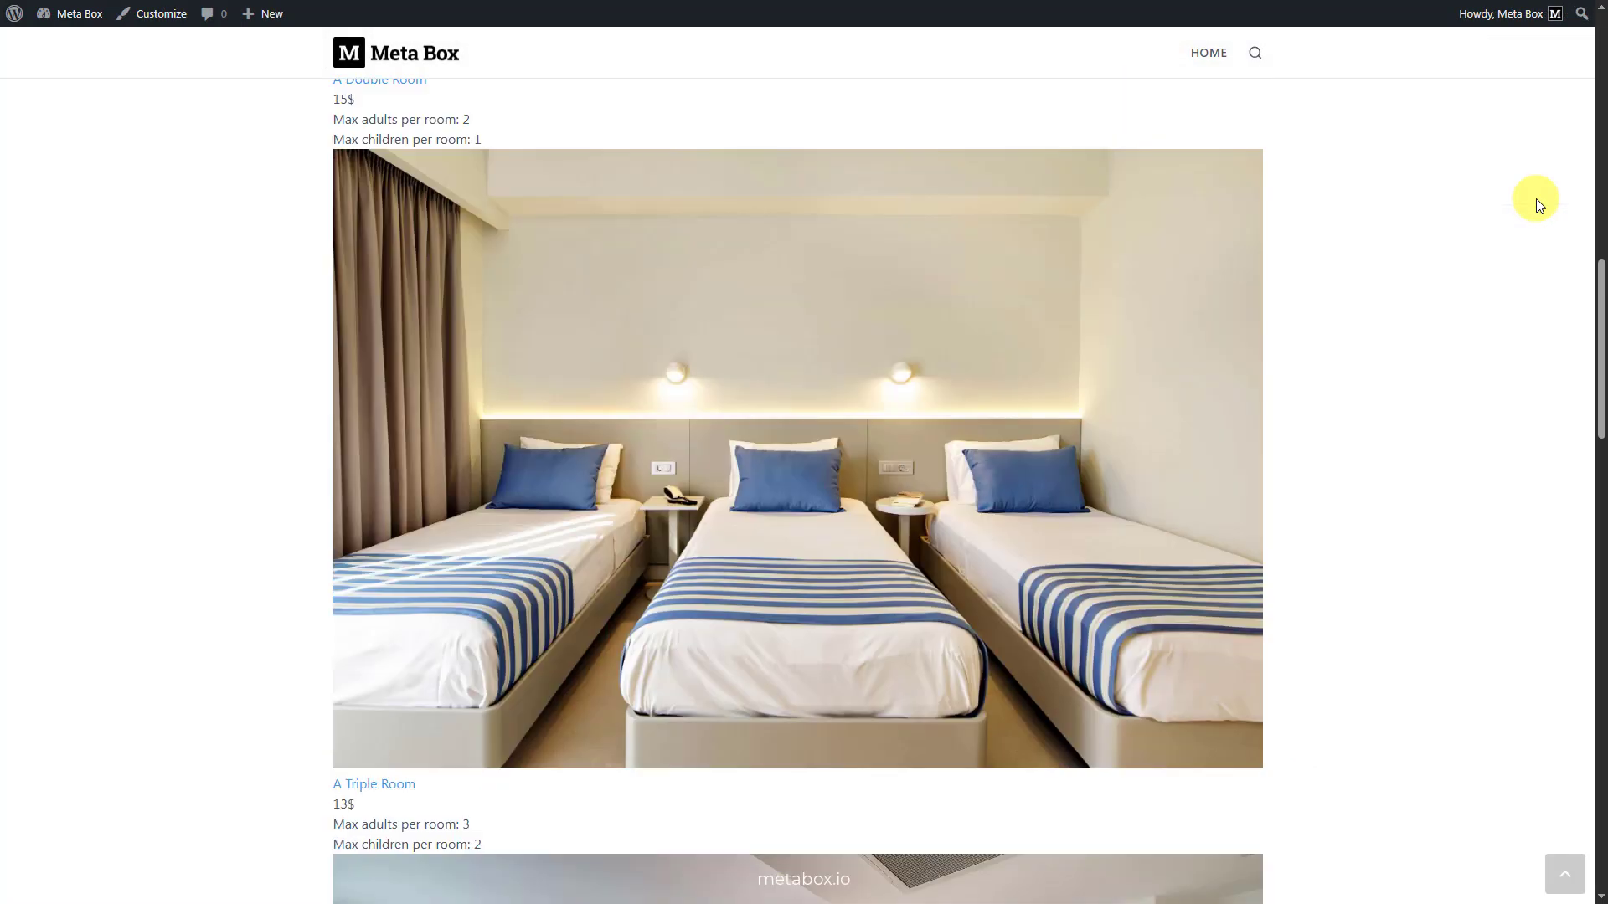
scroll(1535, 199, down, 14)
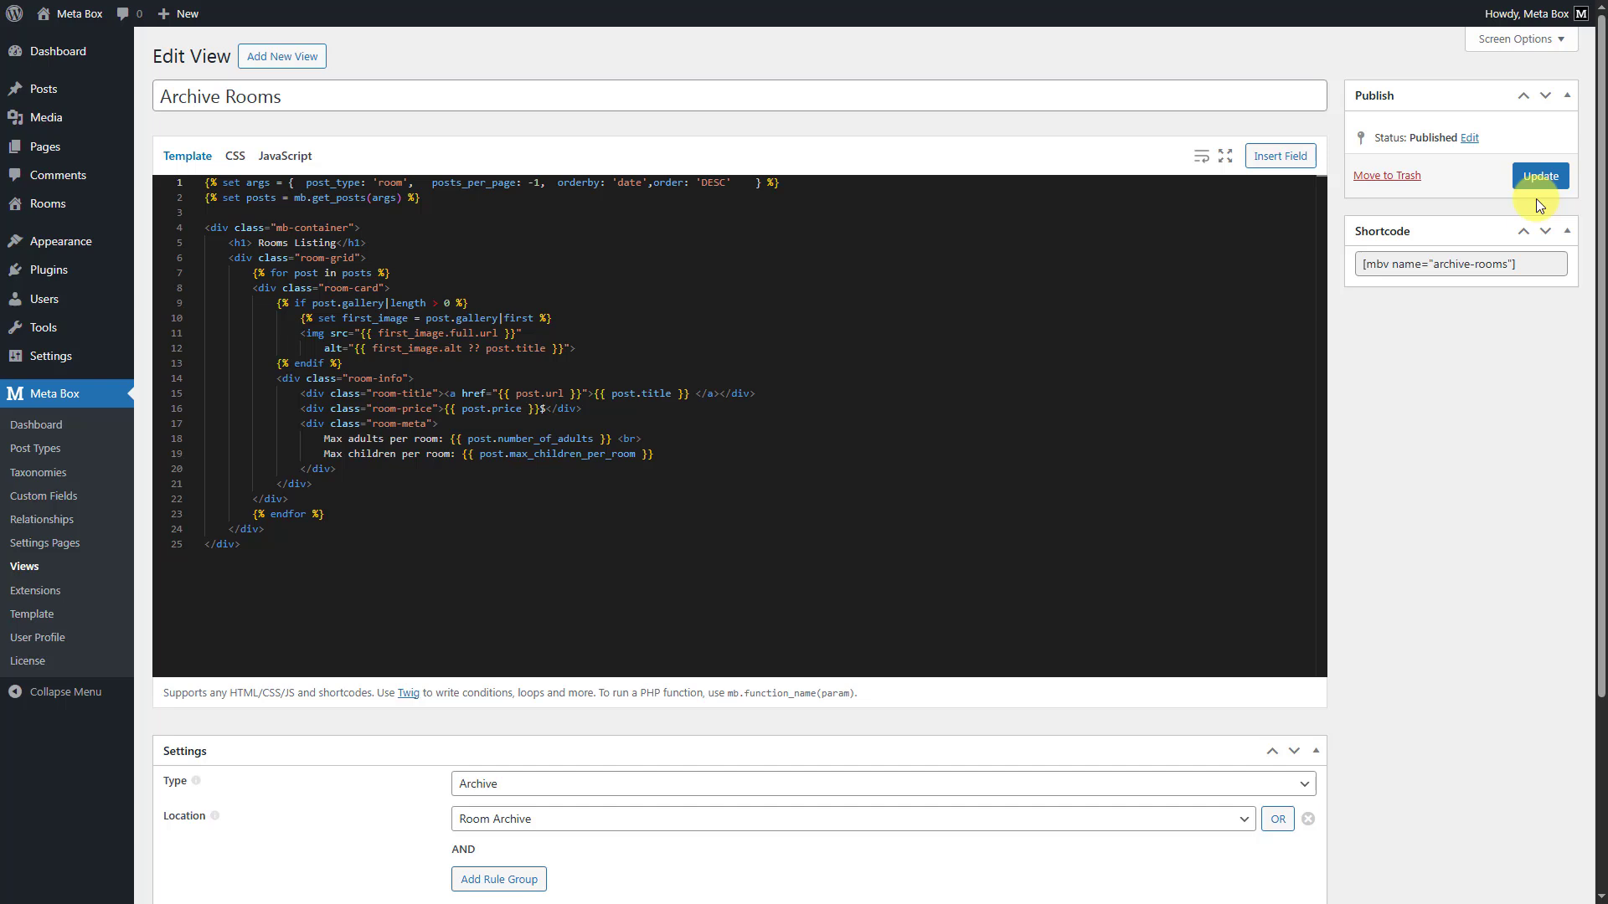
Add the prepared CSS for the listing heading, room grid, cards, titles, price and meta to the view, and update it
click(235, 157)
key(ctrl+v)
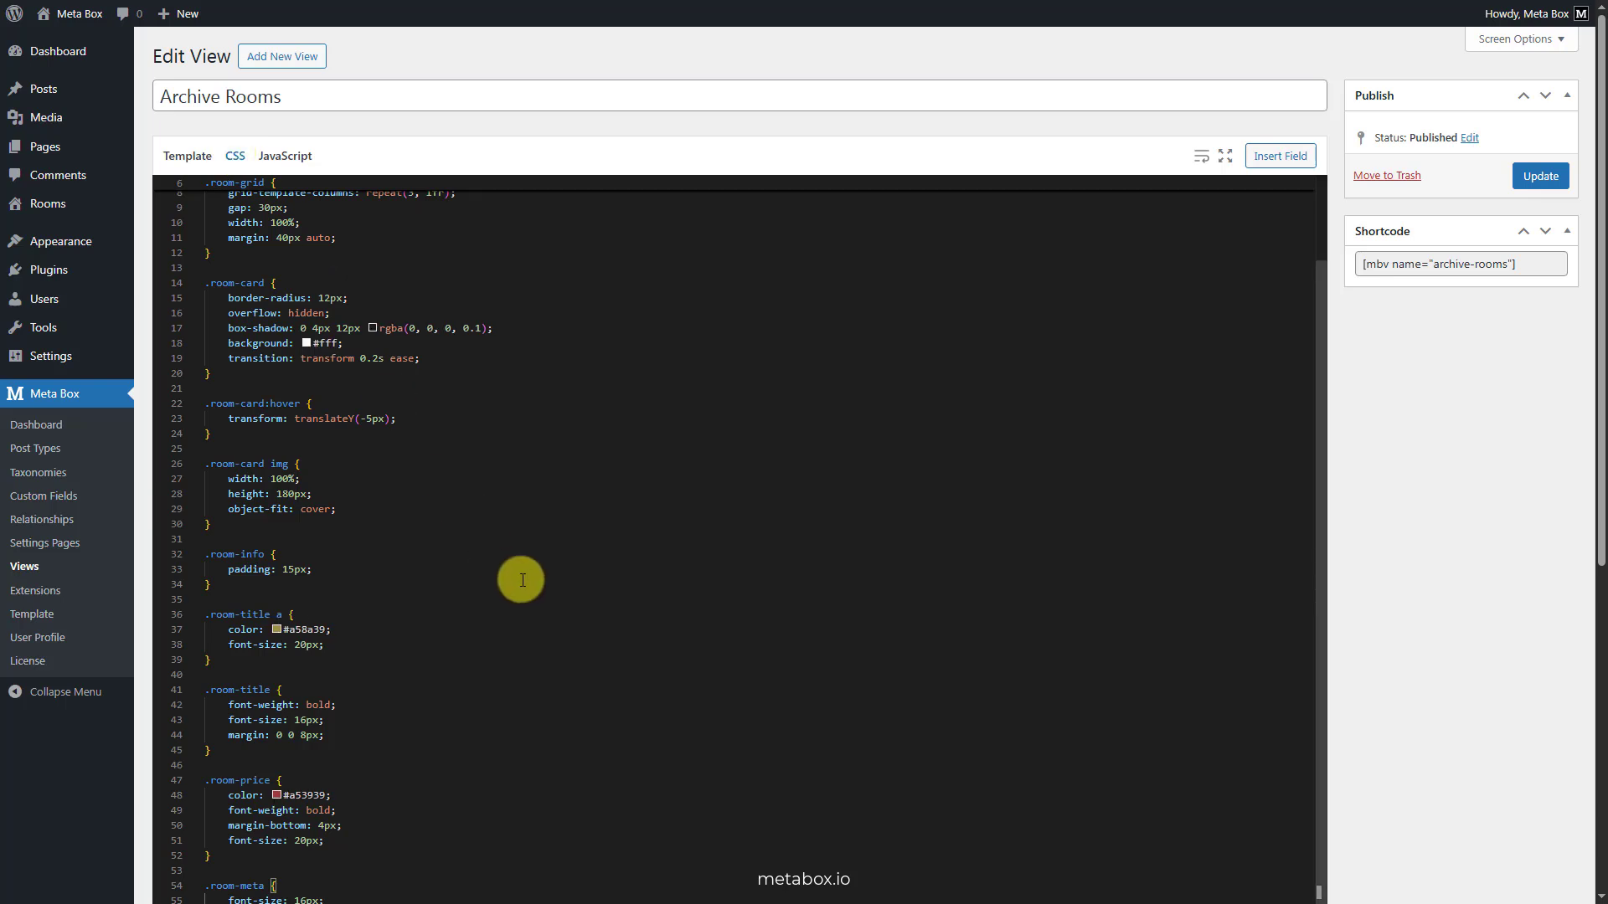
scroll(524, 578, up, 2)
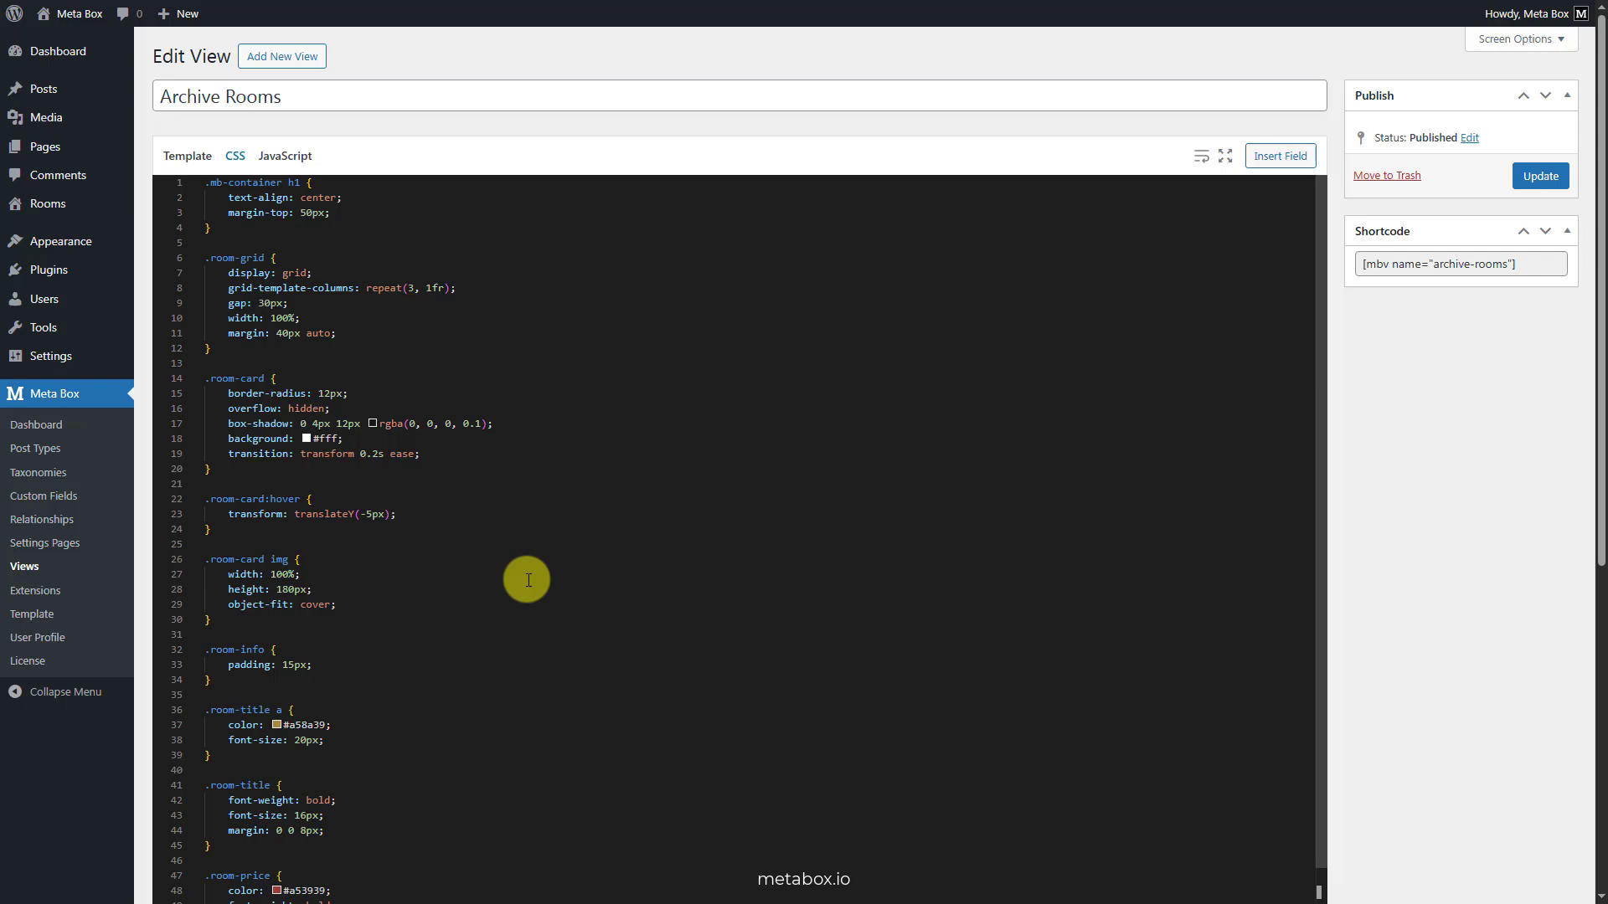
click(1541, 176)
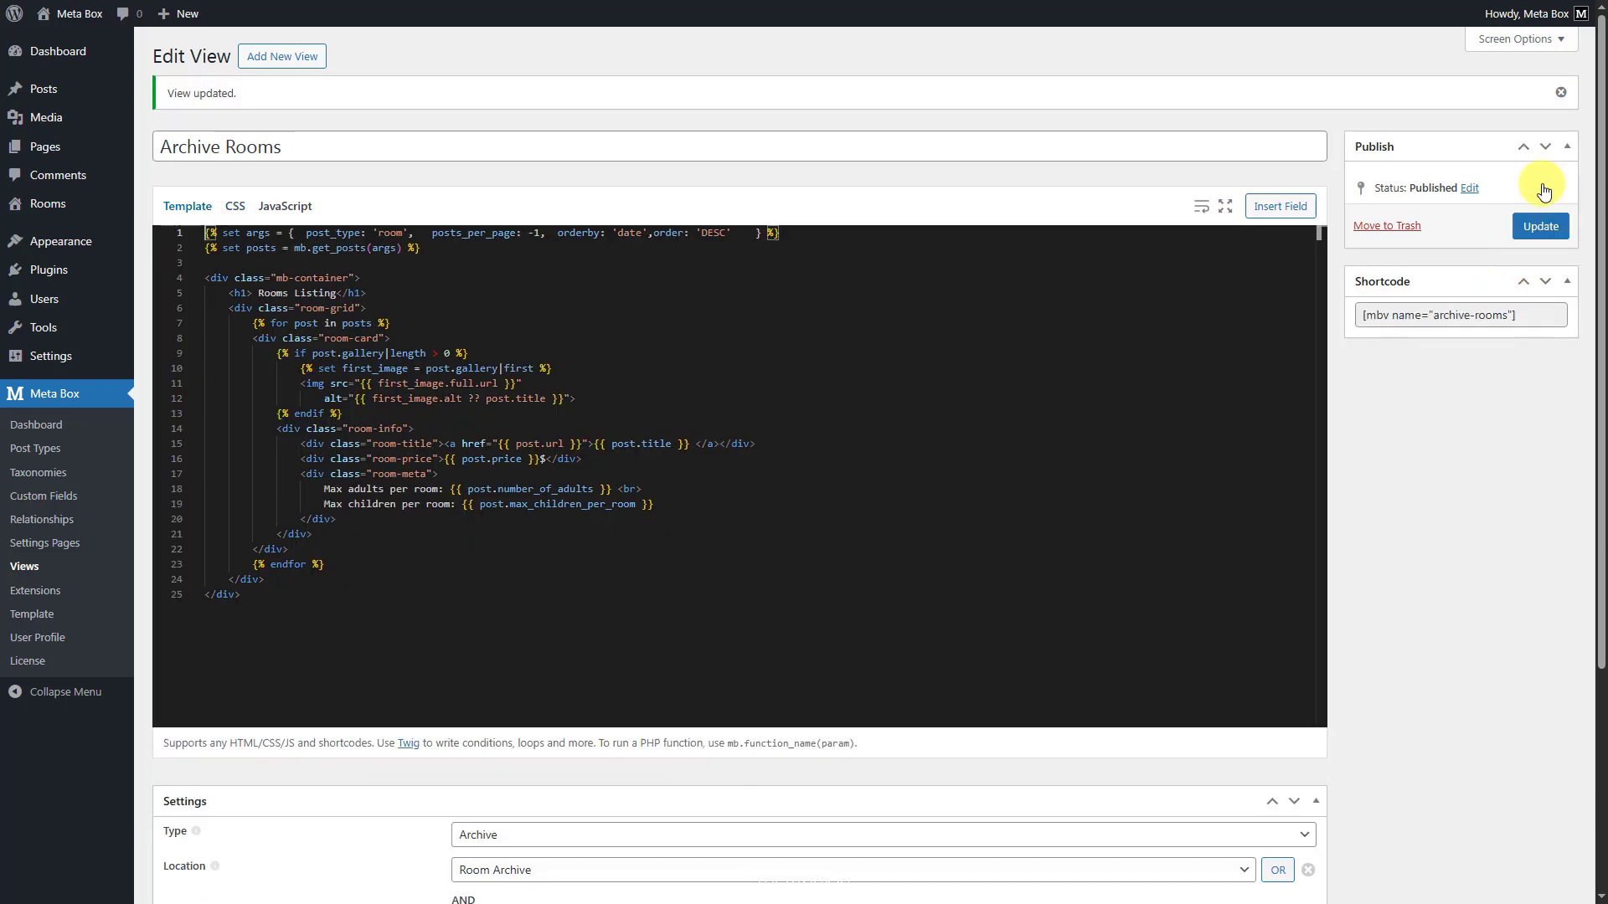